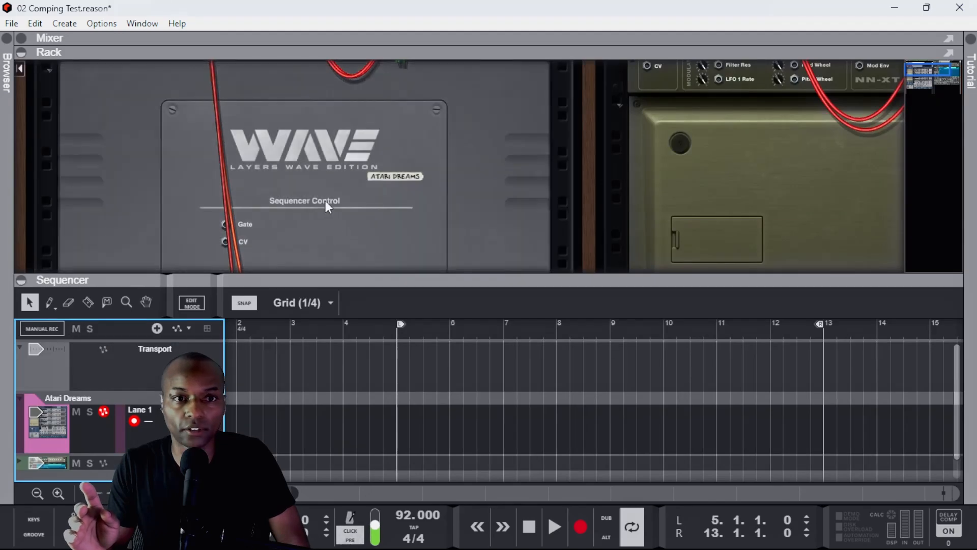
Create a new audio track below the Atari Dreams synth and enable Rec Source on the Atari Dreams mix channel
key(Tab)
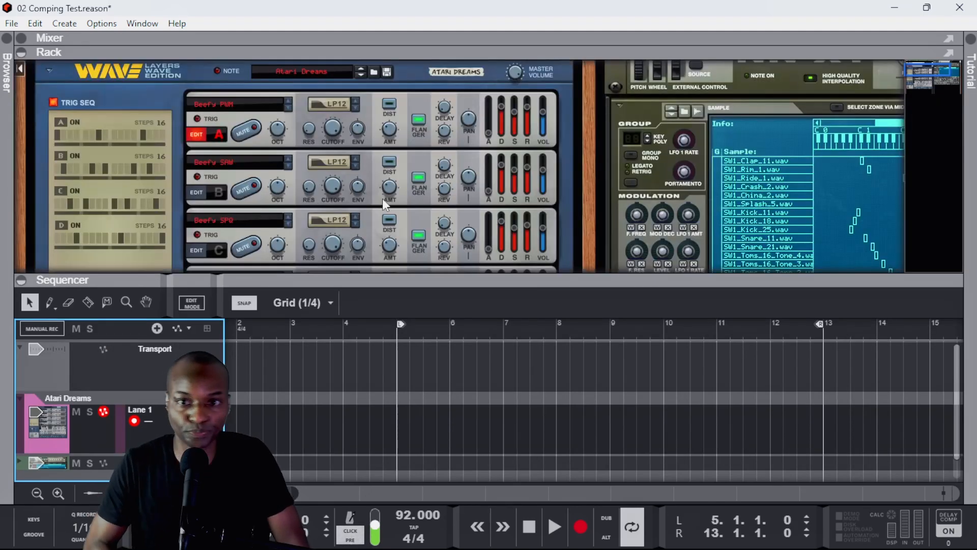
click(567, 203)
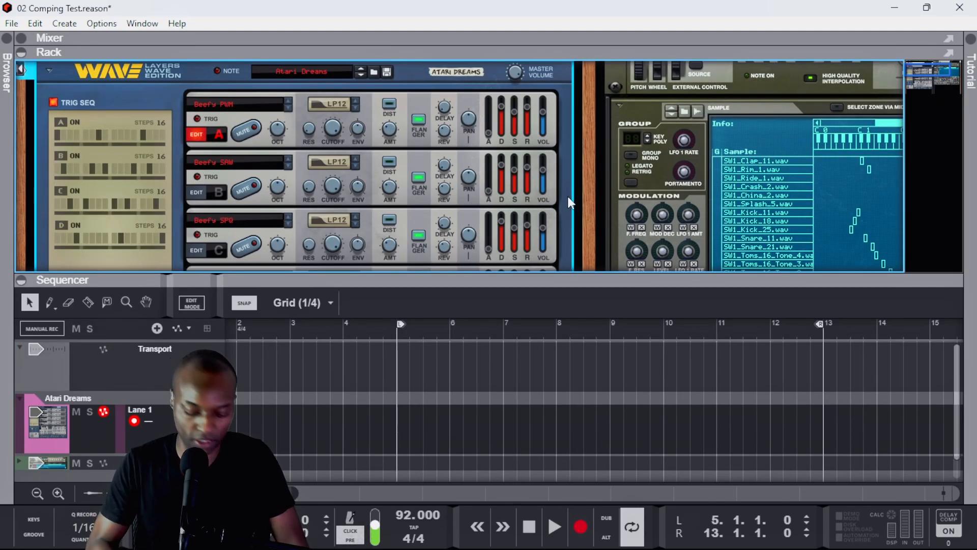
key(ctrl+t)
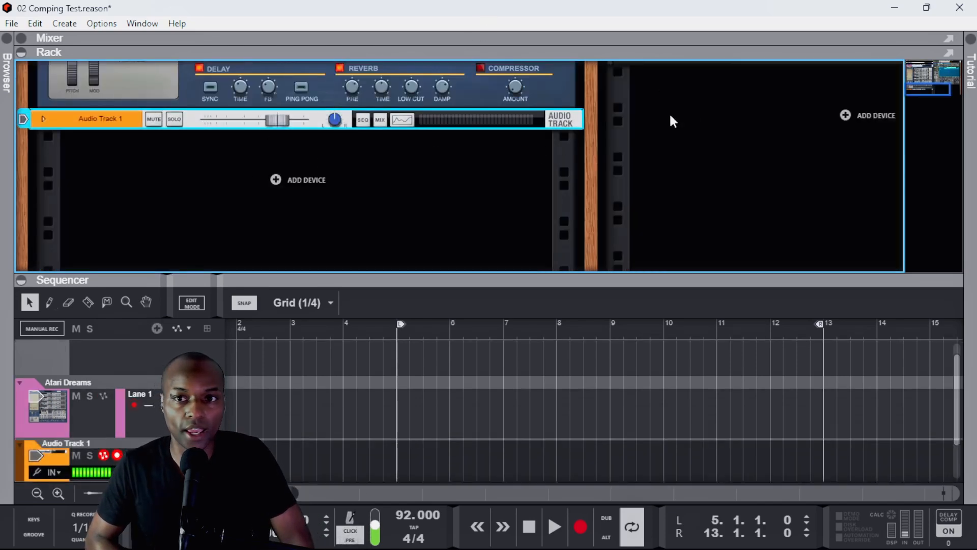
drag(919, 93, 919, 69)
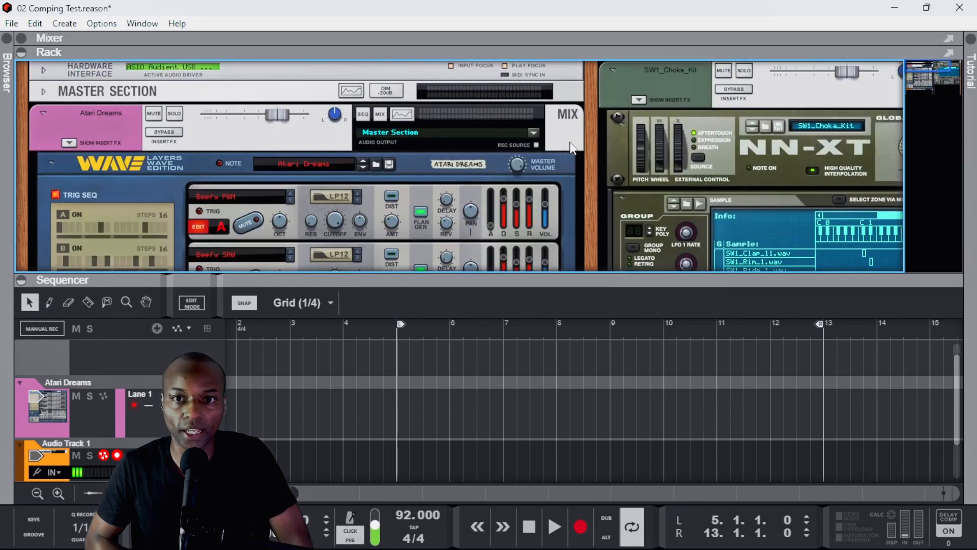
click(543, 152)
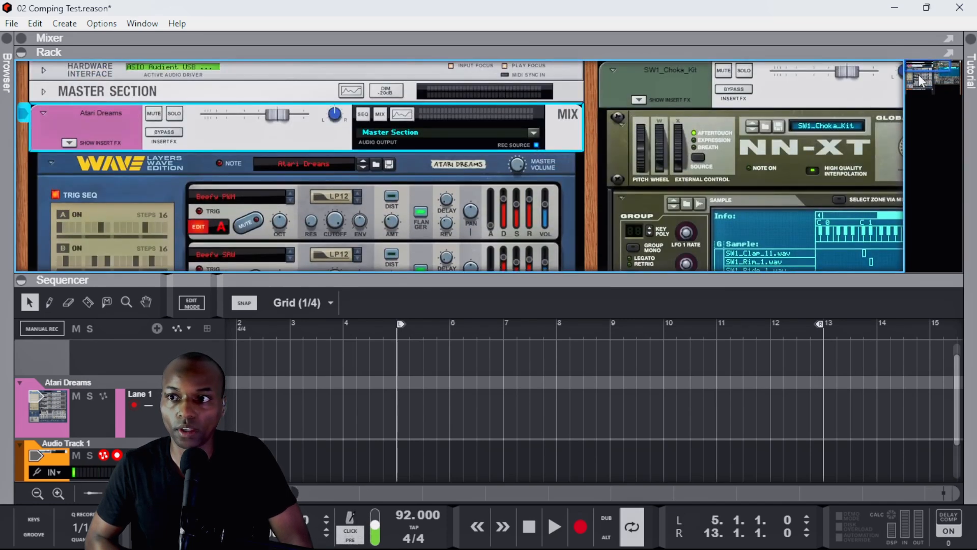
Set Audio Track 1 to stereo input and choose Atari Dreams as its audio input
drag(916, 69, 916, 90)
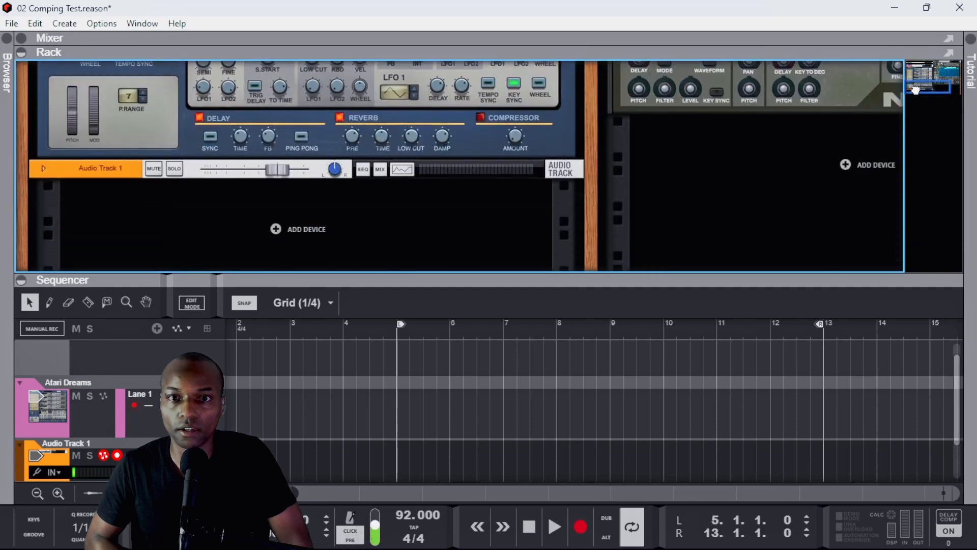
click(44, 168)
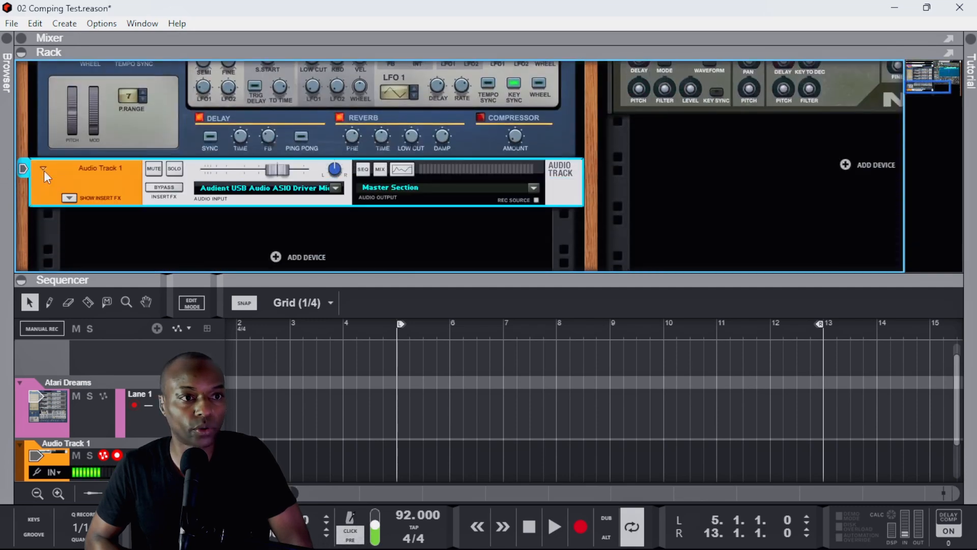
click(335, 189)
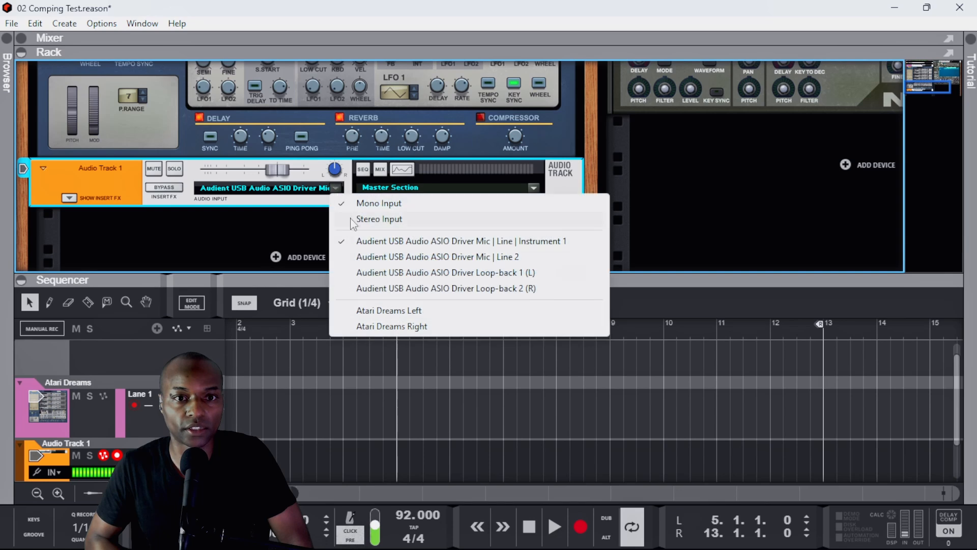
click(338, 219)
click(338, 193)
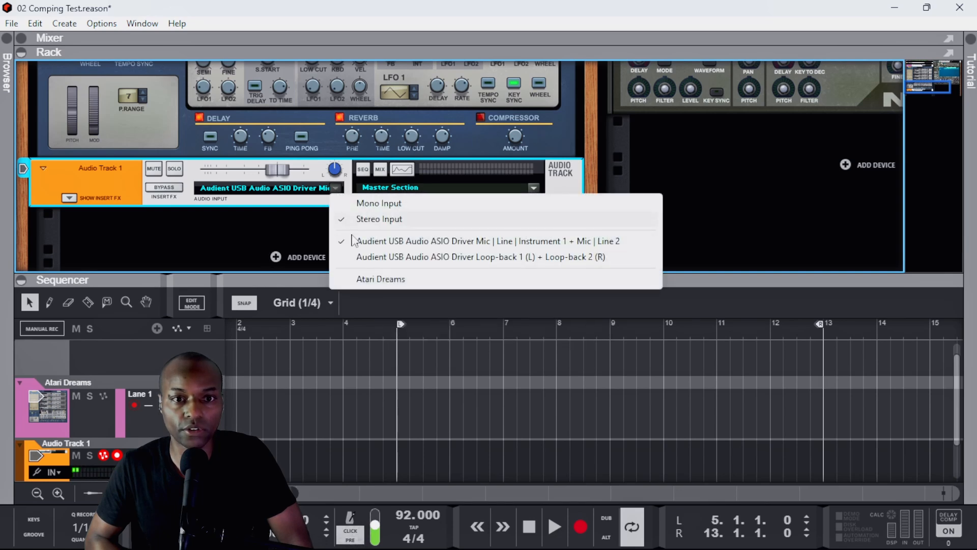
click(374, 278)
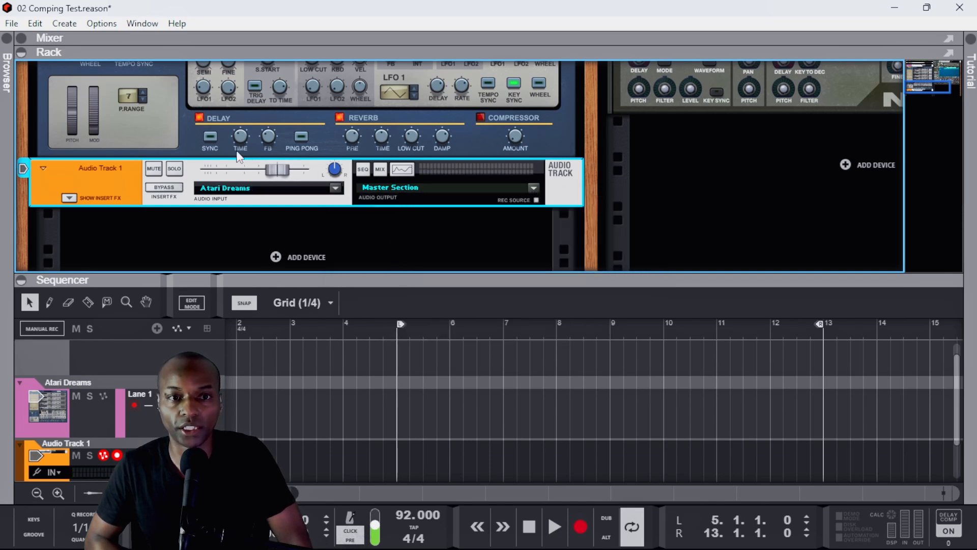
Maximize the sequencer, focus the Atari Dreams track, disarm recording on its Lane 1, and record-enable Audio Track 1 instead
double_click(337, 279)
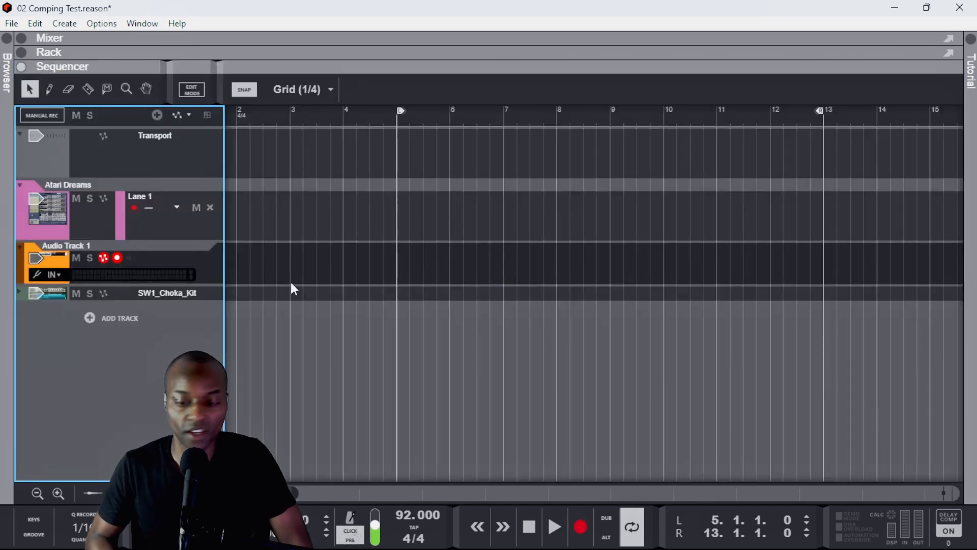
click(38, 201)
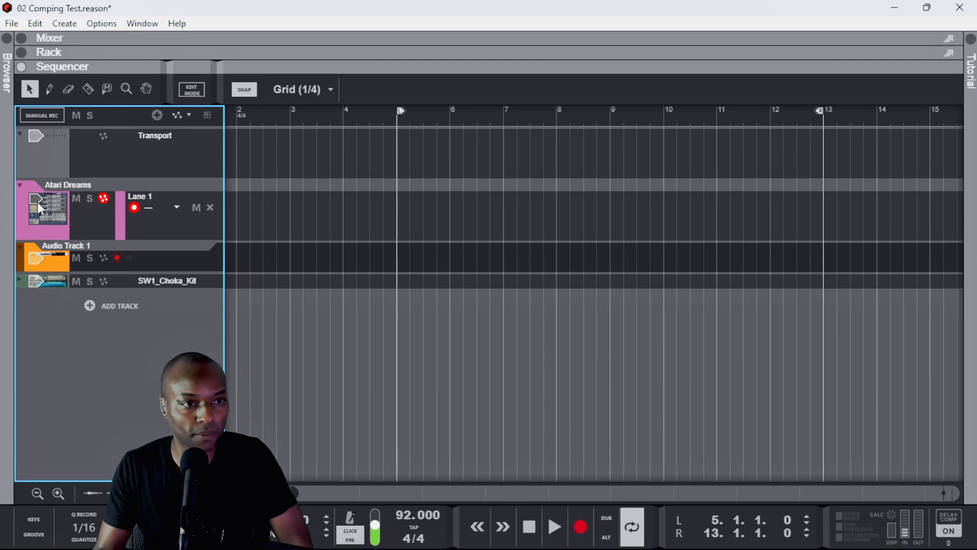
click(135, 207)
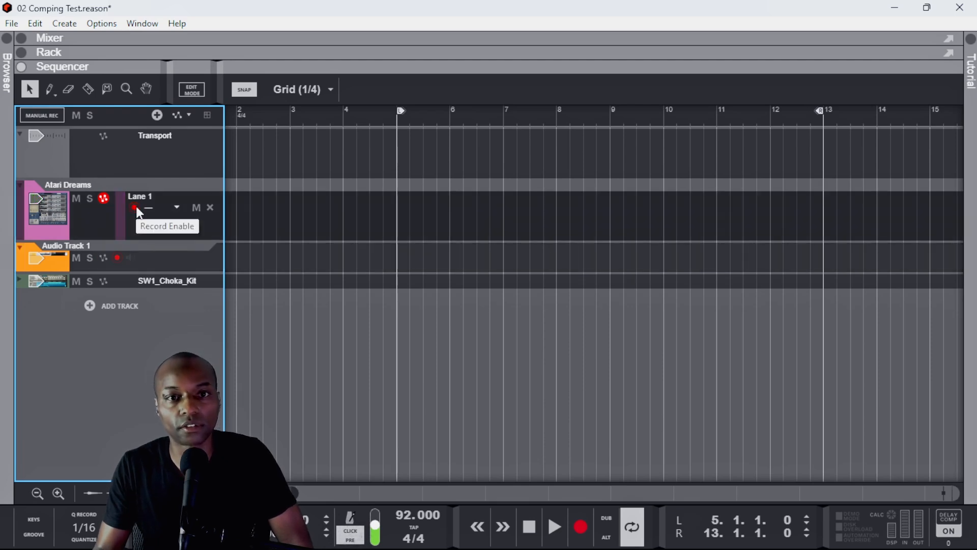
click(117, 258)
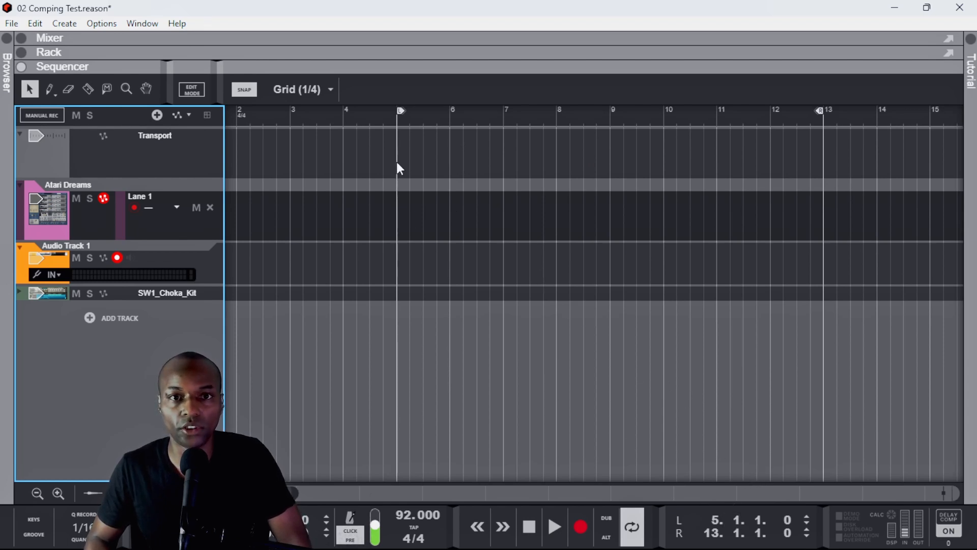
Set the left locator to 4.3.1.0 and the right locator to 13.3.1.0
click(738, 521)
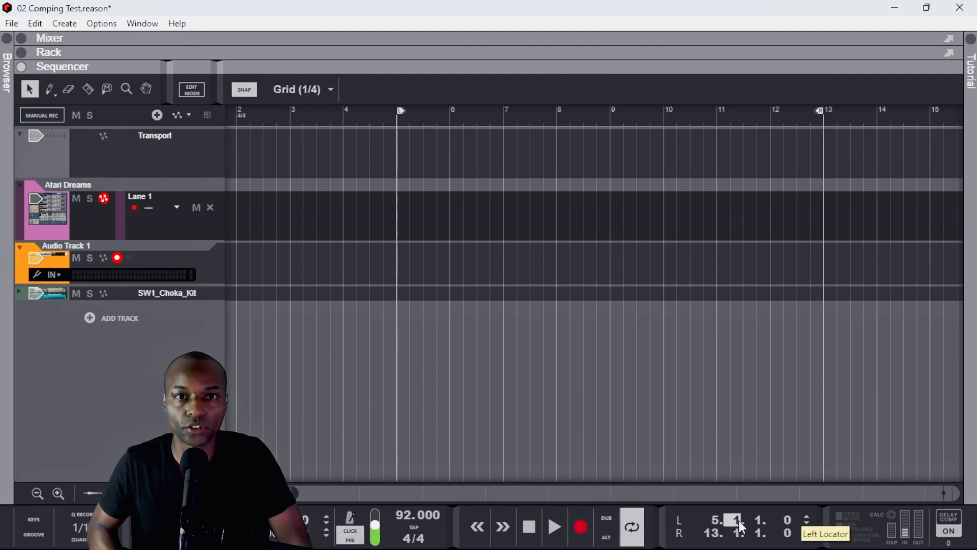
key(Down)
key(Down)
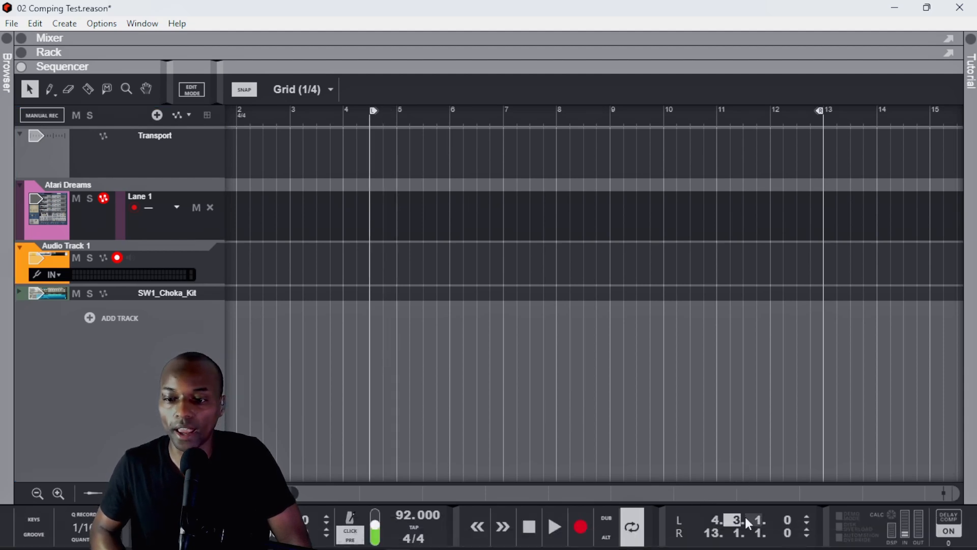
click(738, 528)
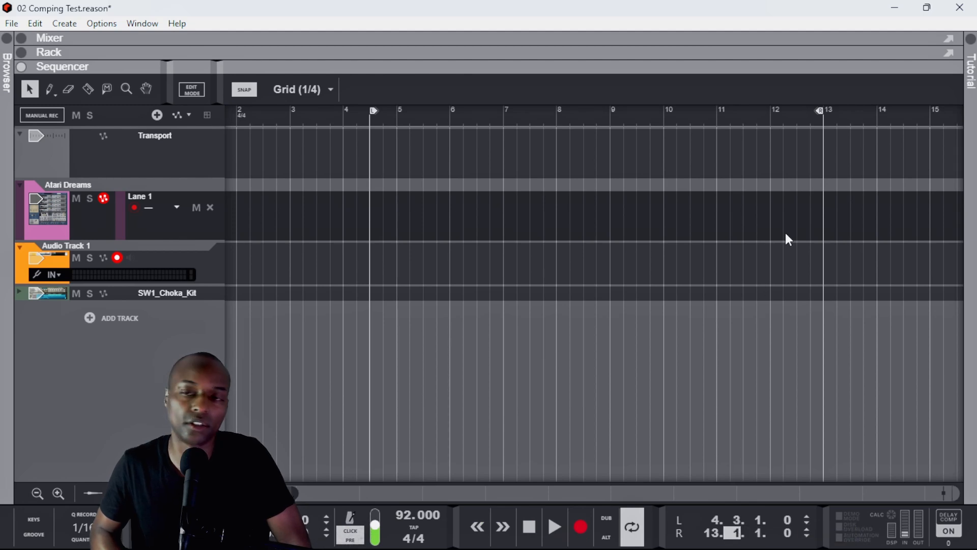
key(Up)
key(Up)
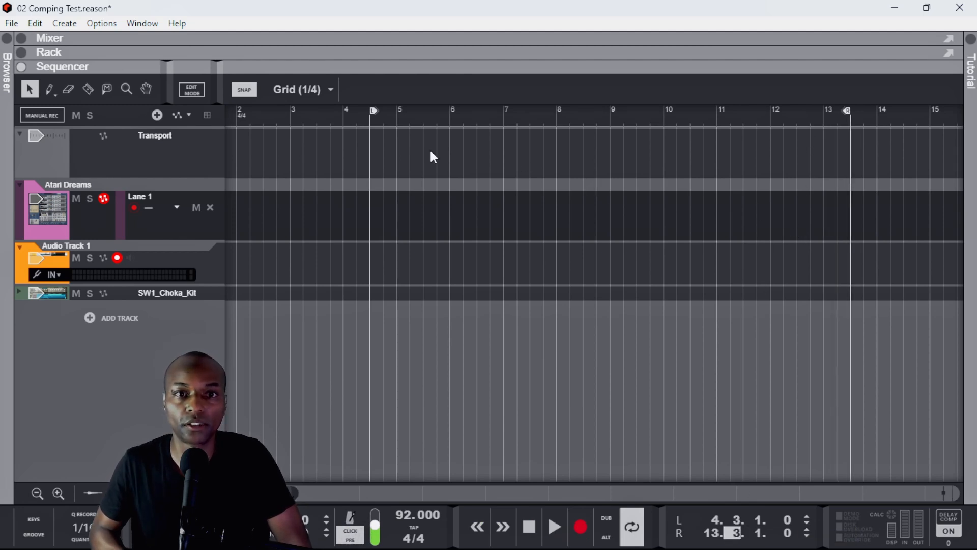
Record multiple looped takes onto Audio Track 1, starting at bar 5, and stop the recording
click(397, 118)
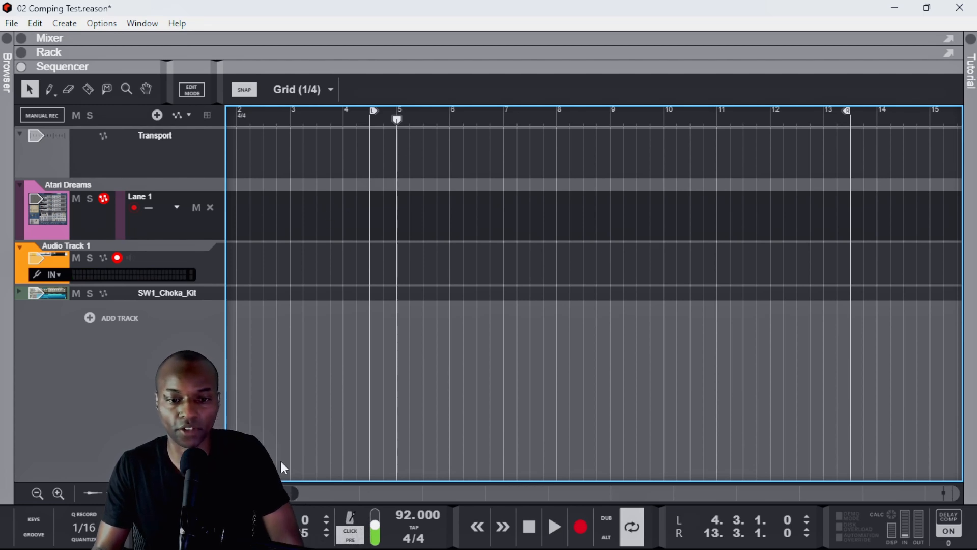
click(632, 528)
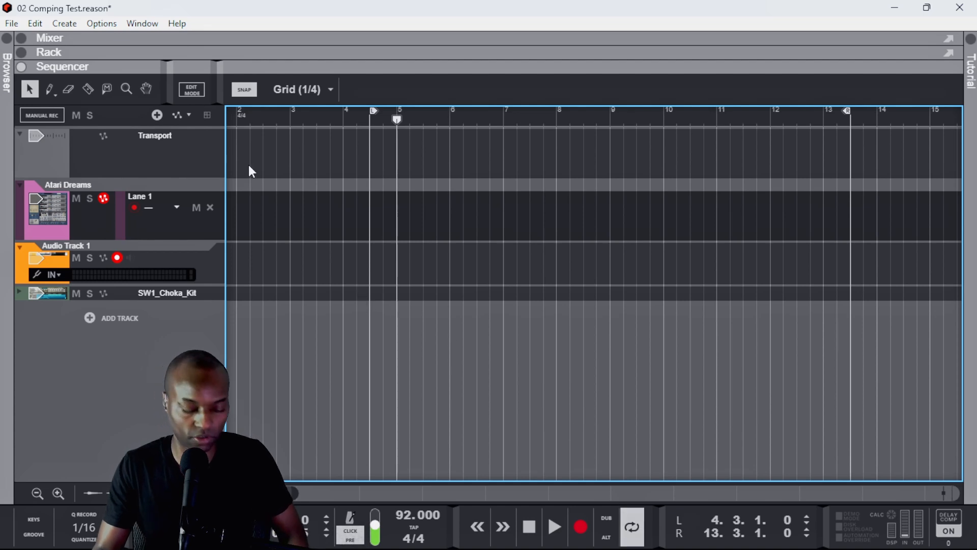
key(ctrl+Return)
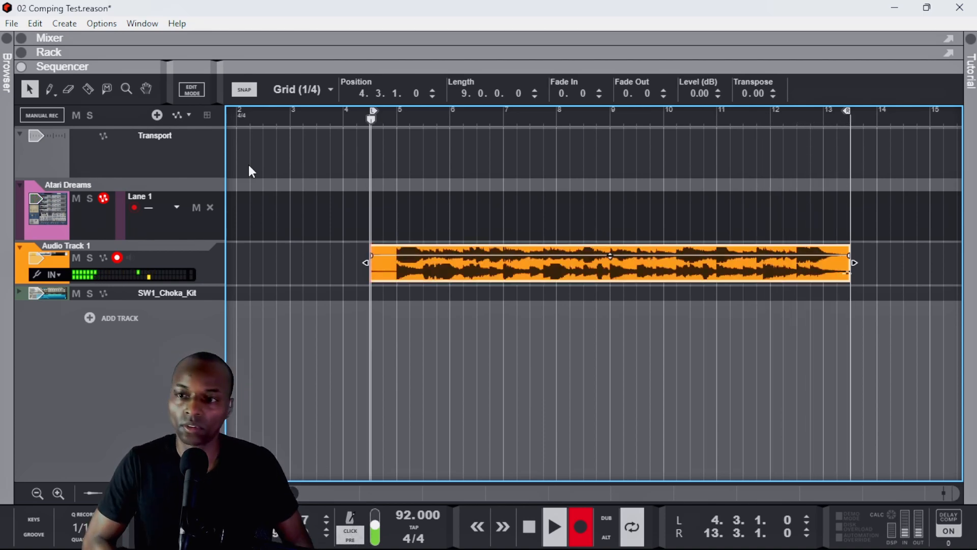
key(space)
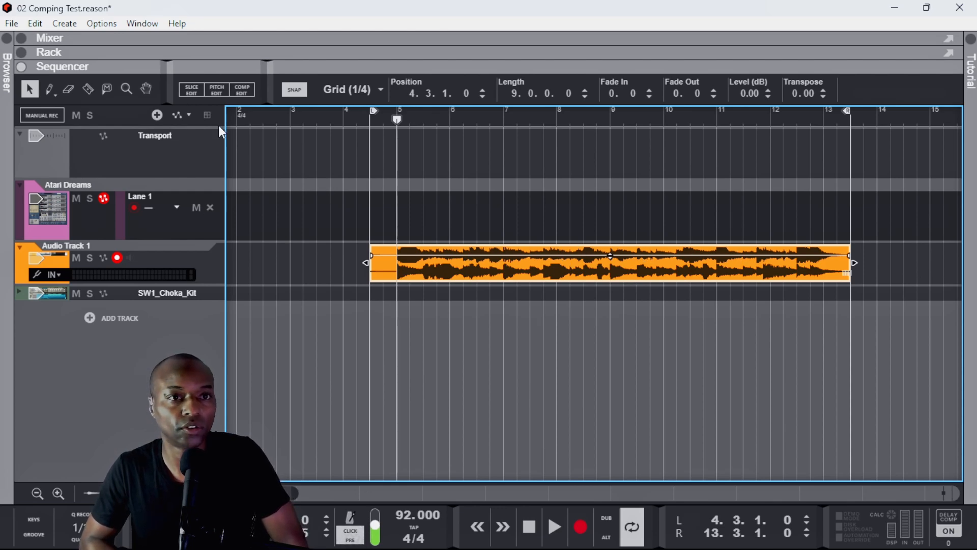
Open the recorded Audio Track 1 clip in Comp Edit mode with its full length in view
click(245, 90)
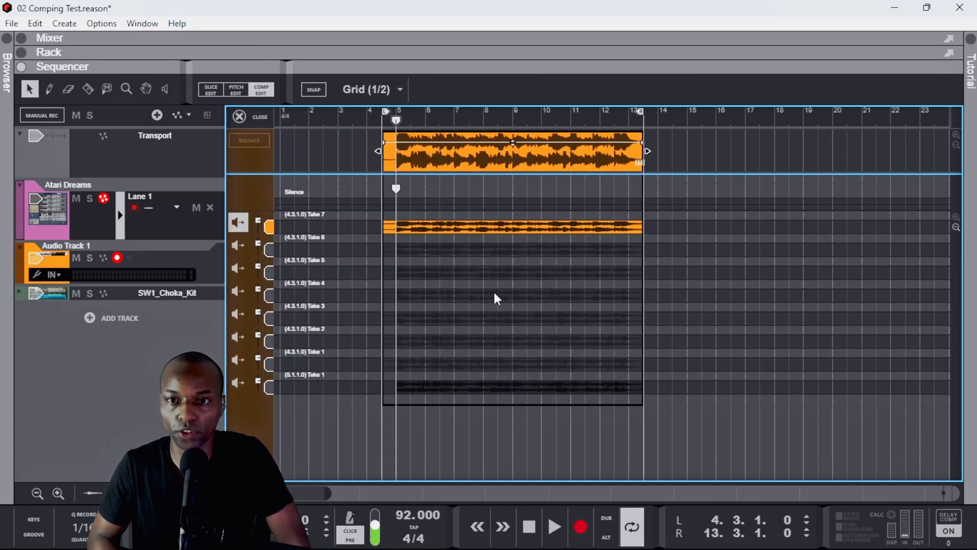
scroll(407, 191, up, 2)
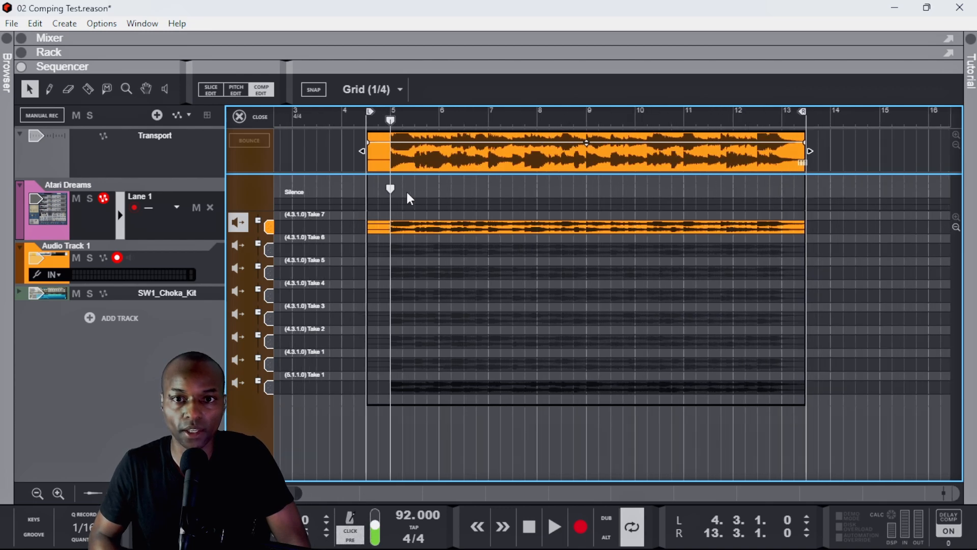
scroll(408, 191, left, 3)
scroll(407, 192, right, 2)
scroll(407, 191, left, 1)
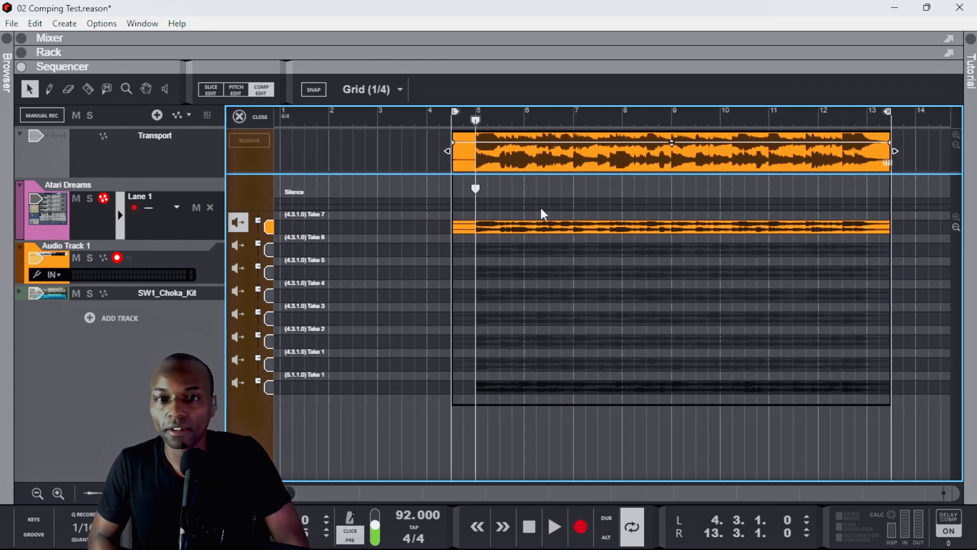
scroll(541, 208, down, 2)
scroll(540, 207, up, 2)
scroll(540, 208, left, 1)
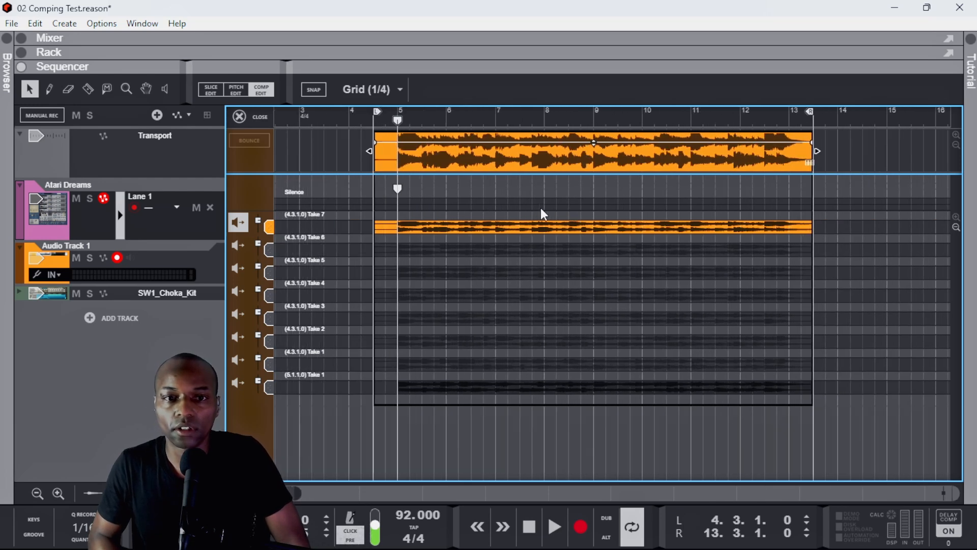
scroll(541, 208, left, 1)
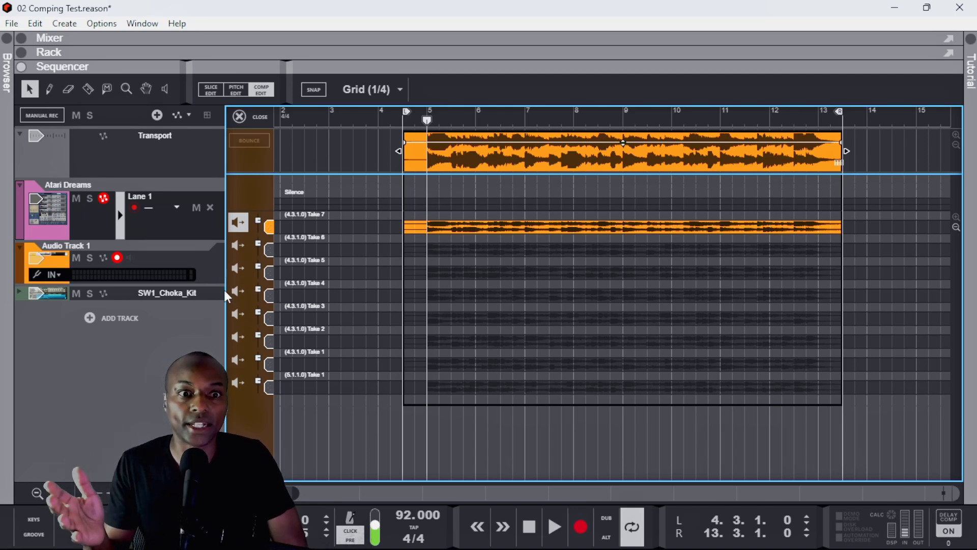
Step through Takes 6, 5, 4 and 3 in Single Take Mode and audition Take 3
click(237, 251)
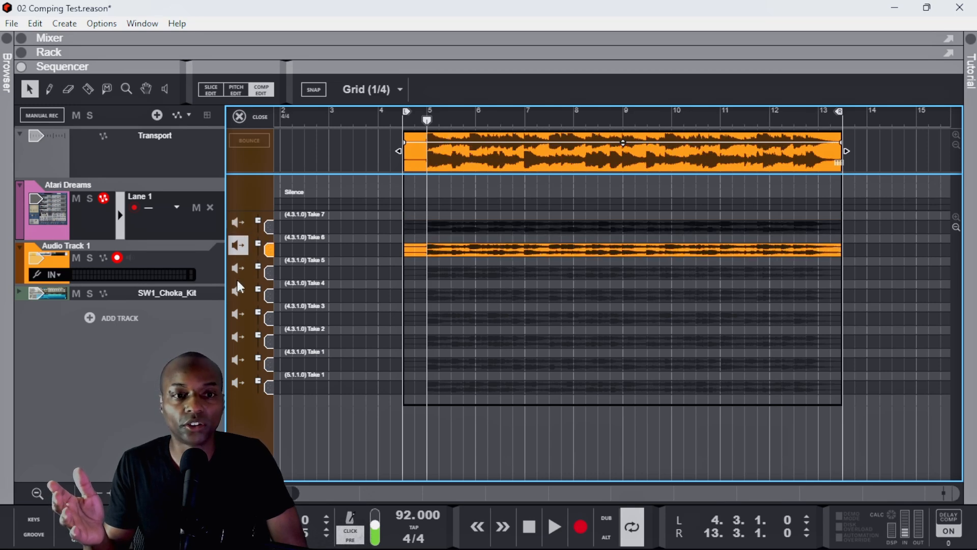
click(239, 271)
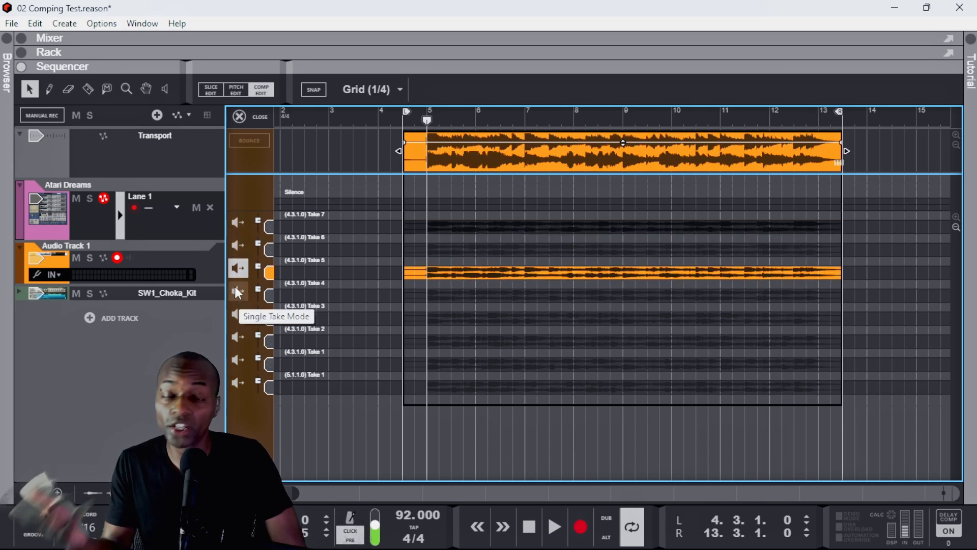
click(239, 298)
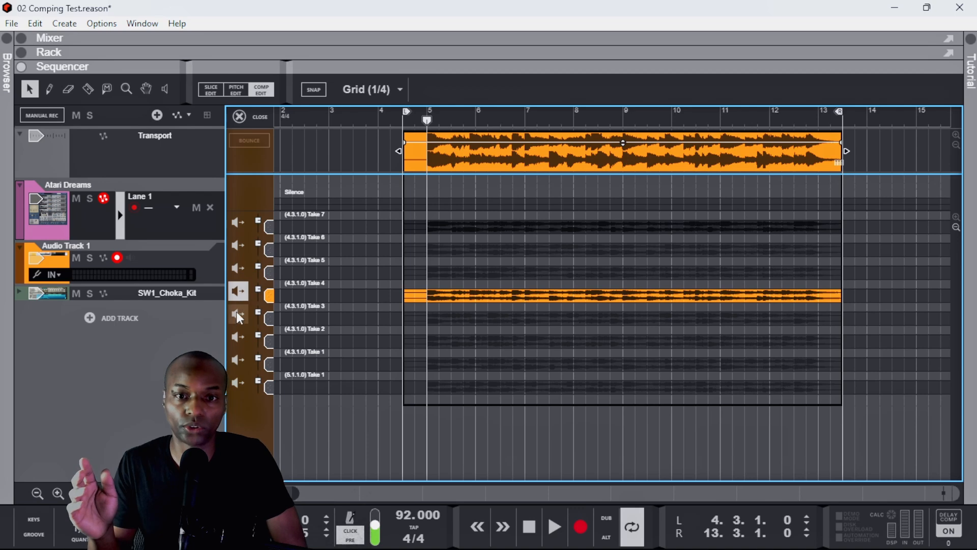
click(236, 314)
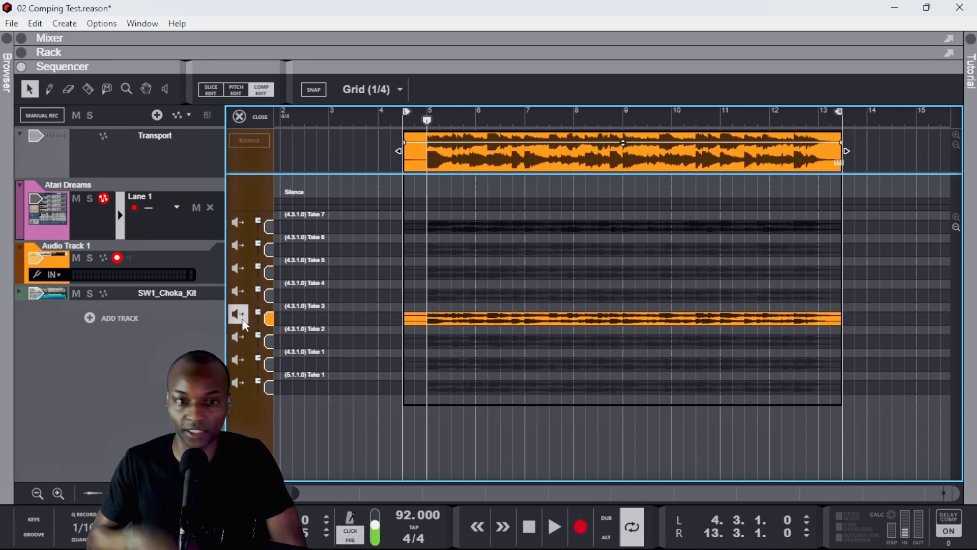
key(space)
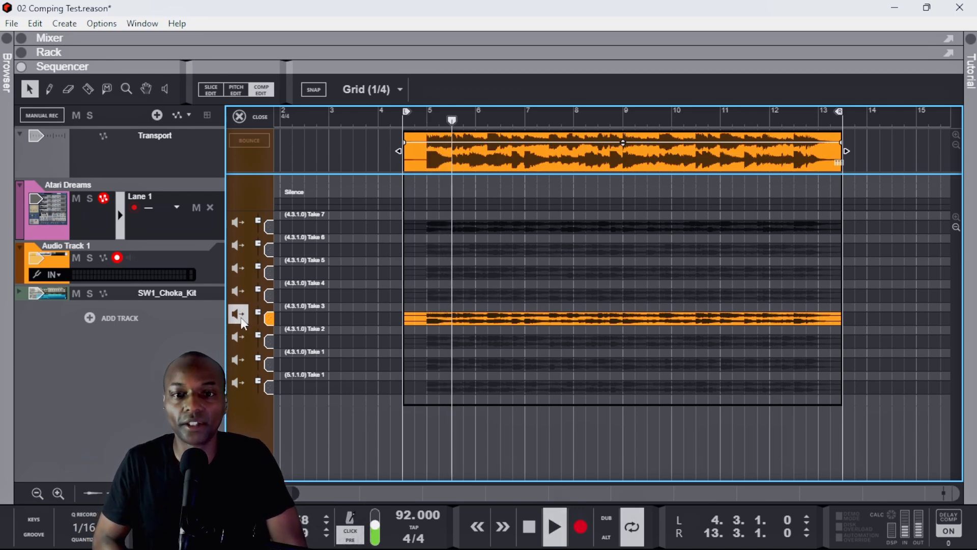
key(space)
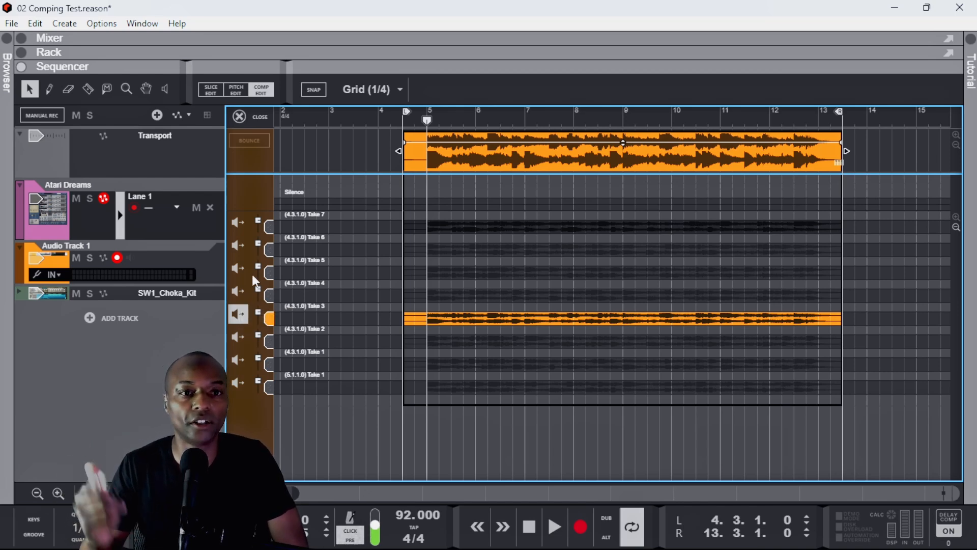
Make Take 7 the active take in Single Take Mode and audition it from bar 5
click(242, 223)
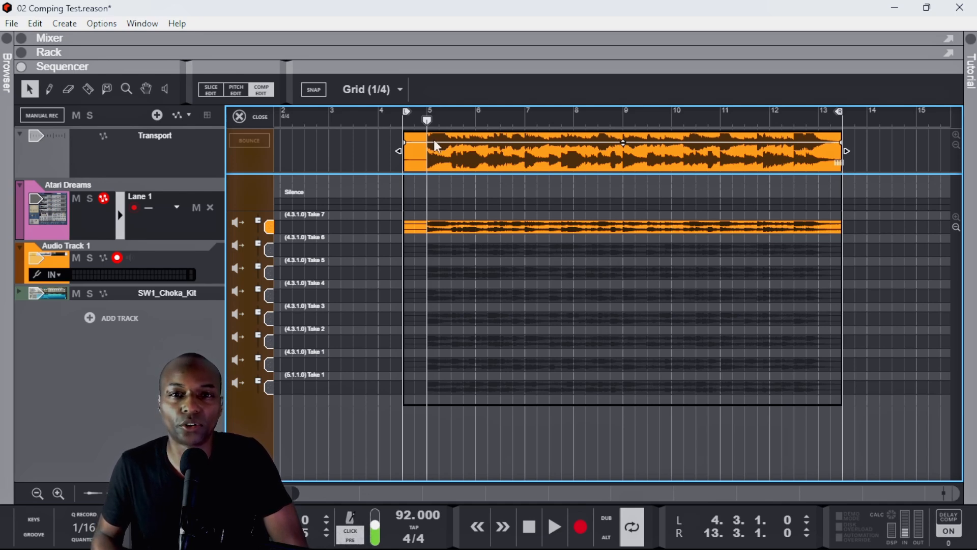
key(space)
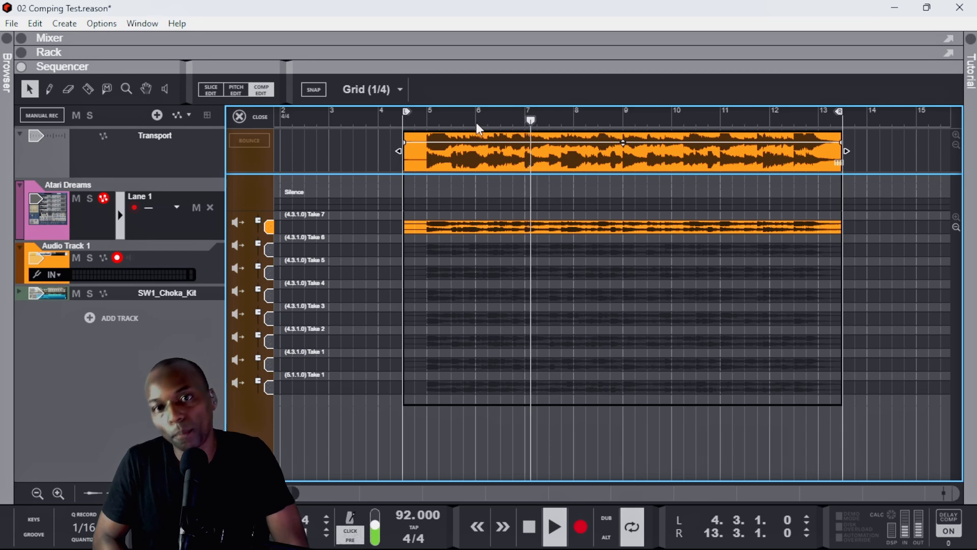
key(space)
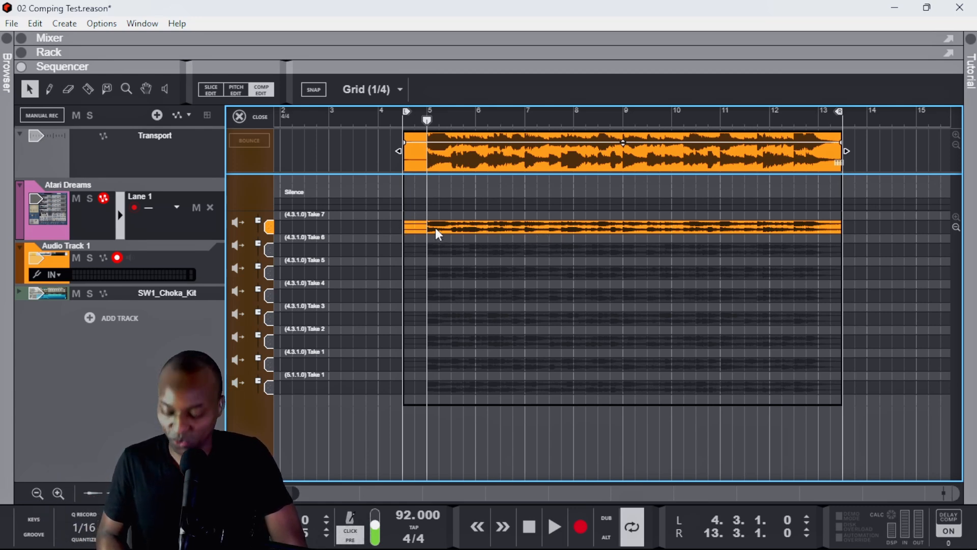
Switch the active take directly on the take lanes between Takes 6, 7 and 5, ending on Take 7
click(453, 251)
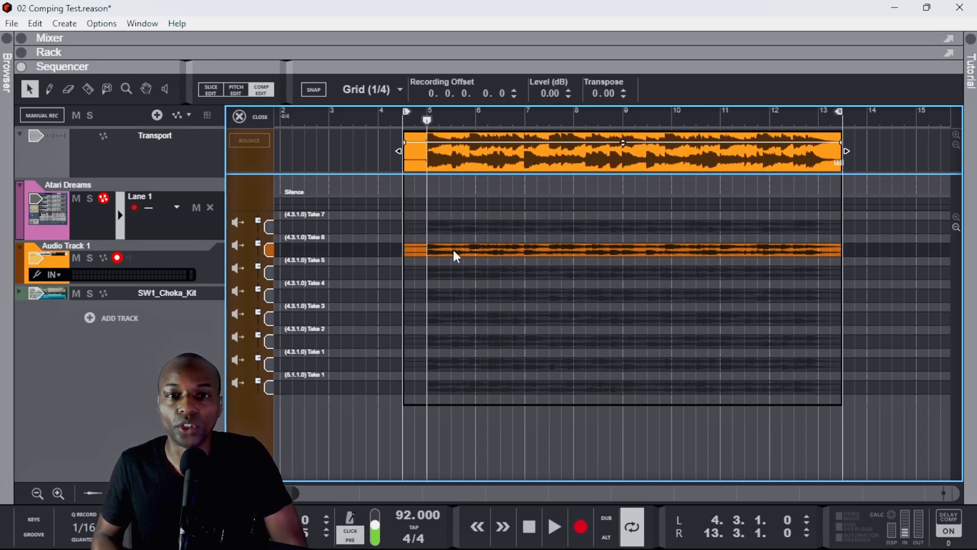
click(454, 223)
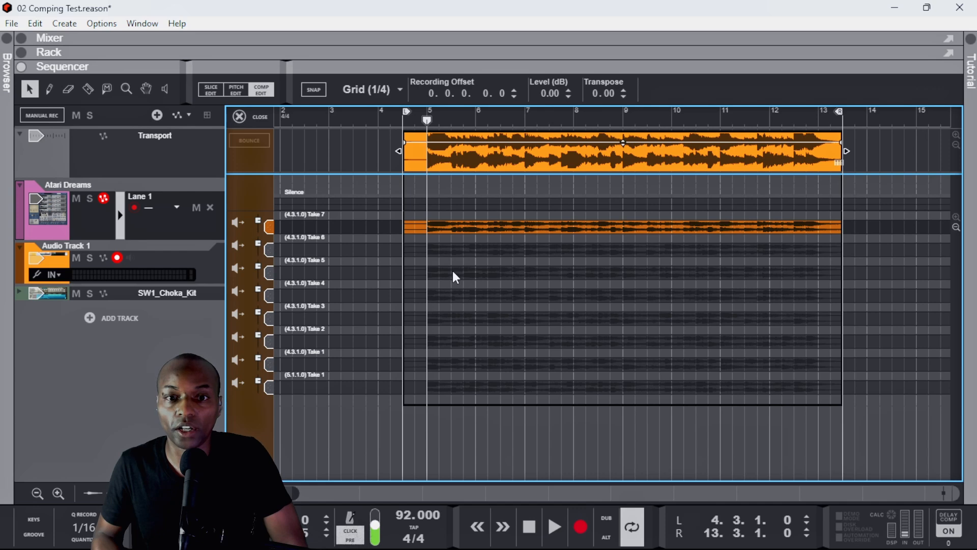
click(453, 272)
click(449, 229)
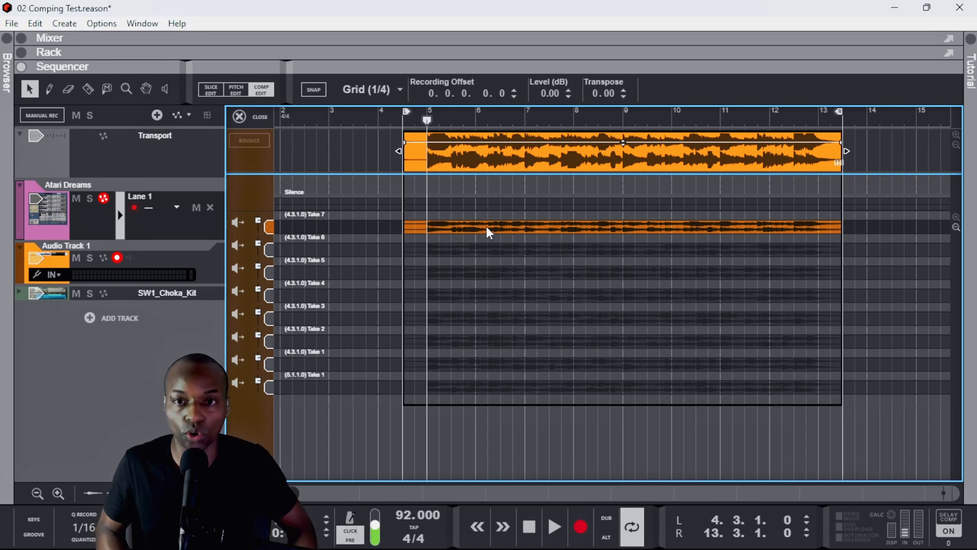
Step the active take selection down and back up through the take rows, finishing on Take 7
key(Down)
key(Up)
key(Down)
key(Down)
key(Down)
key(Up)
key(Up)
key(Up)
key(Down)
key(Down)
key(Down)
key(Down)
key(Down)
key(Up)
key(Up)
key(Up)
key(Up)
key(Up)
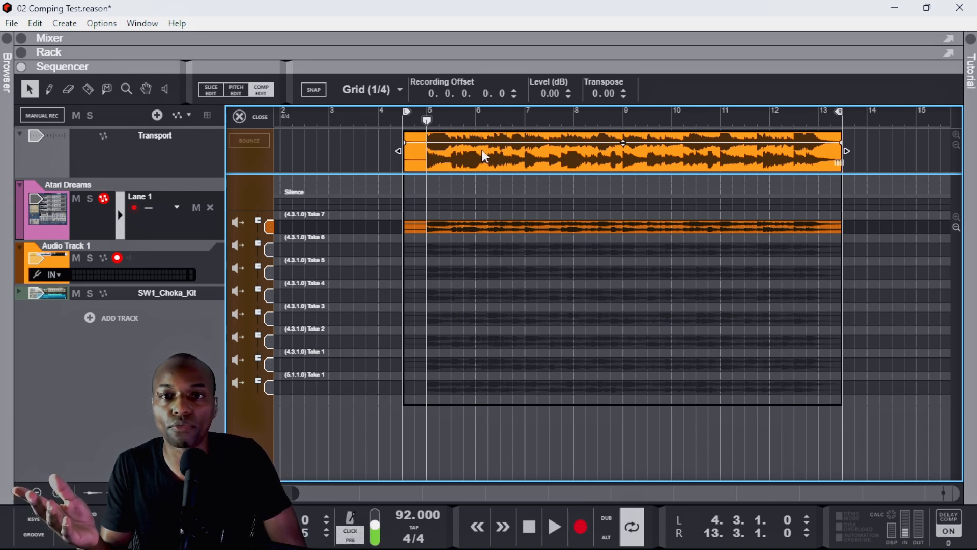
Enable snapping and set the left locator to 4.4.1.0, just before bar 5
drag(406, 111, 421, 113)
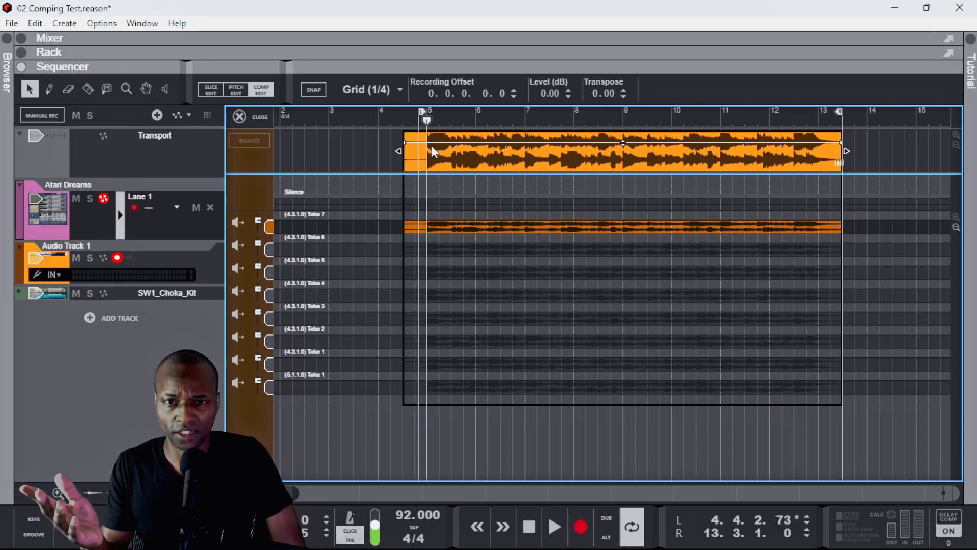
key(s)
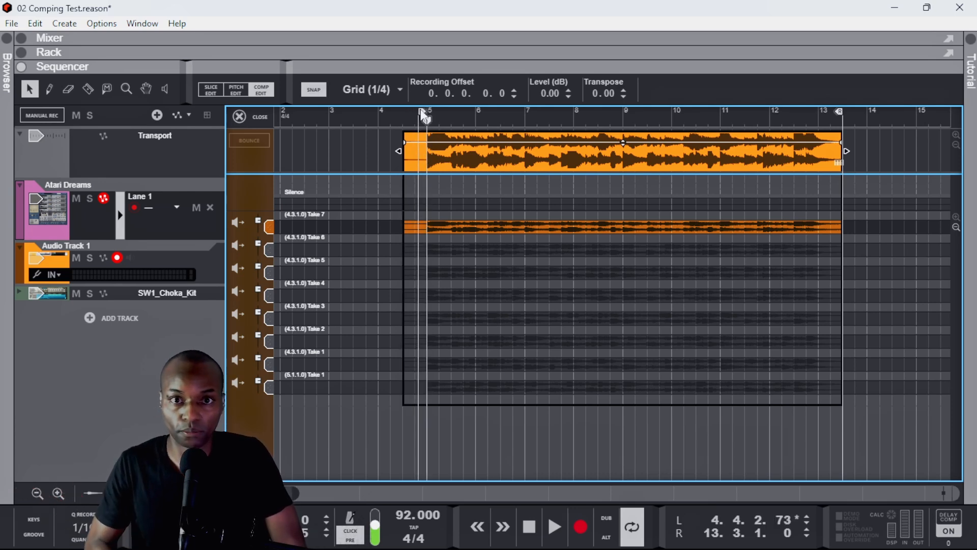
drag(423, 114, 416, 116)
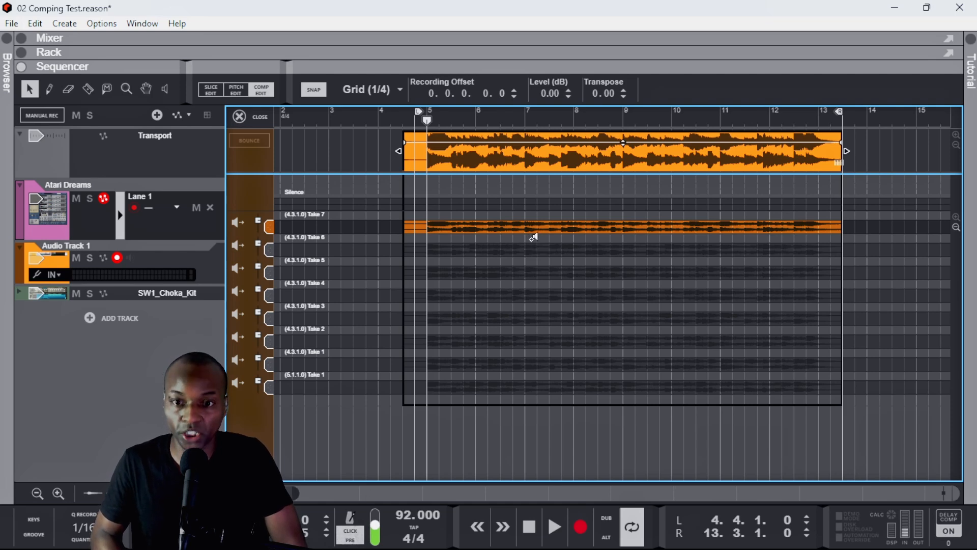
key(i)
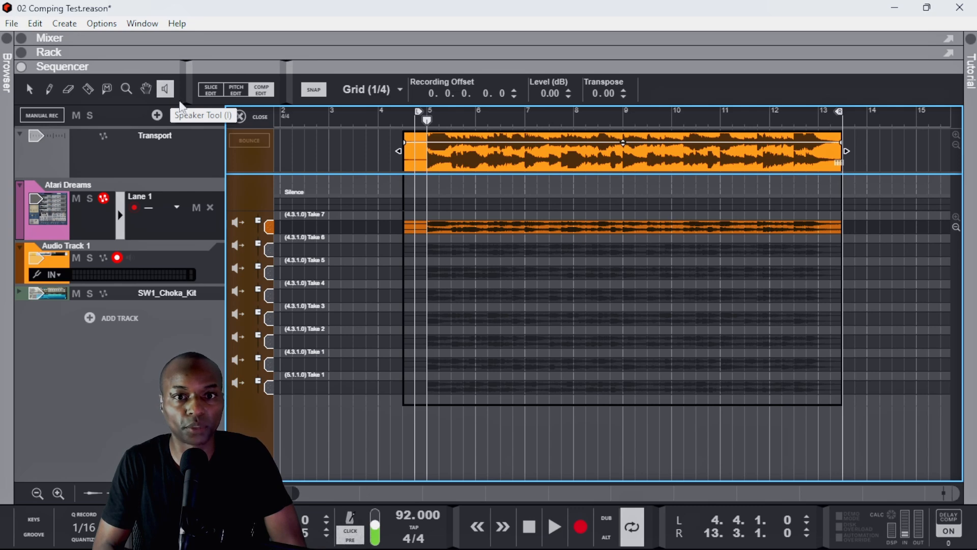
key(q)
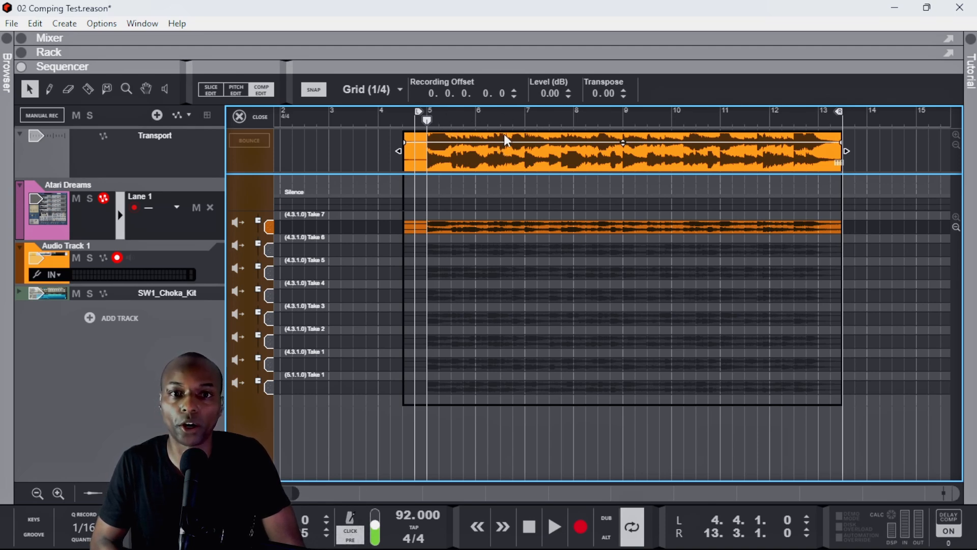
Audition the opening phrase of Takes 7, 6 and 5 one after another, repeating Take 5
key(space)
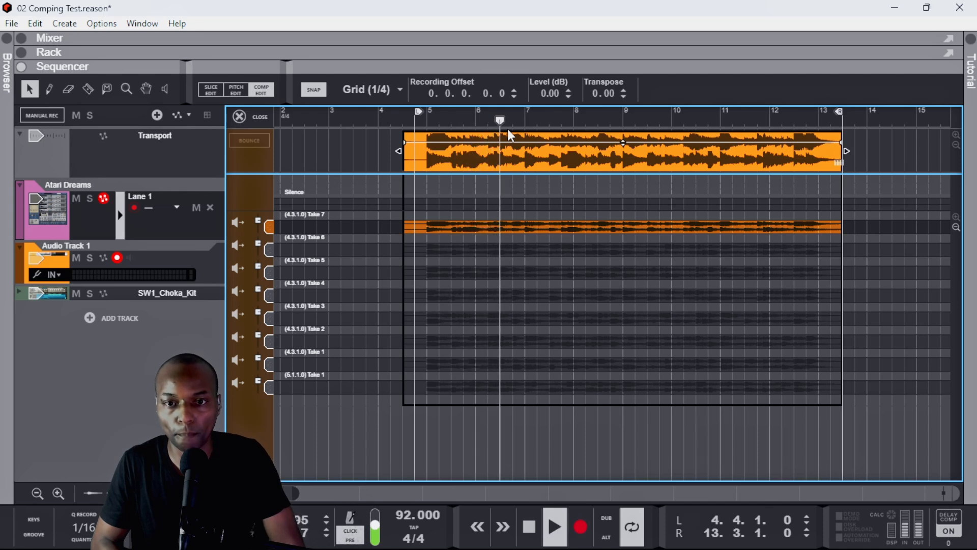
key(space)
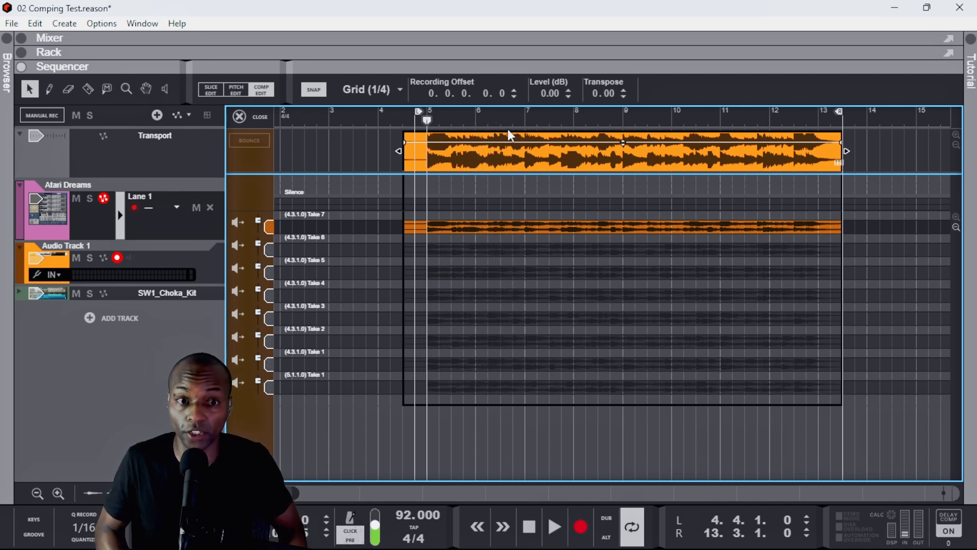
key(Down)
key(space)
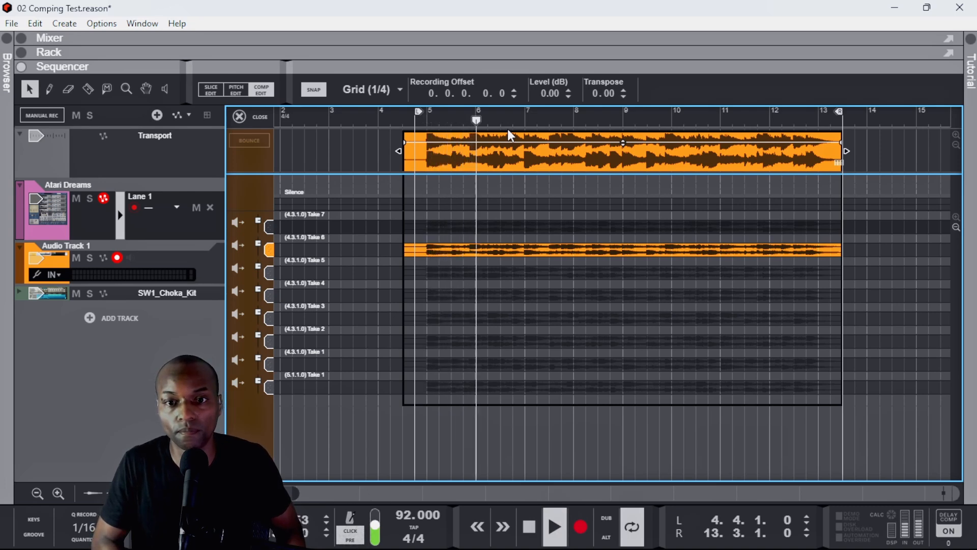
key(space)
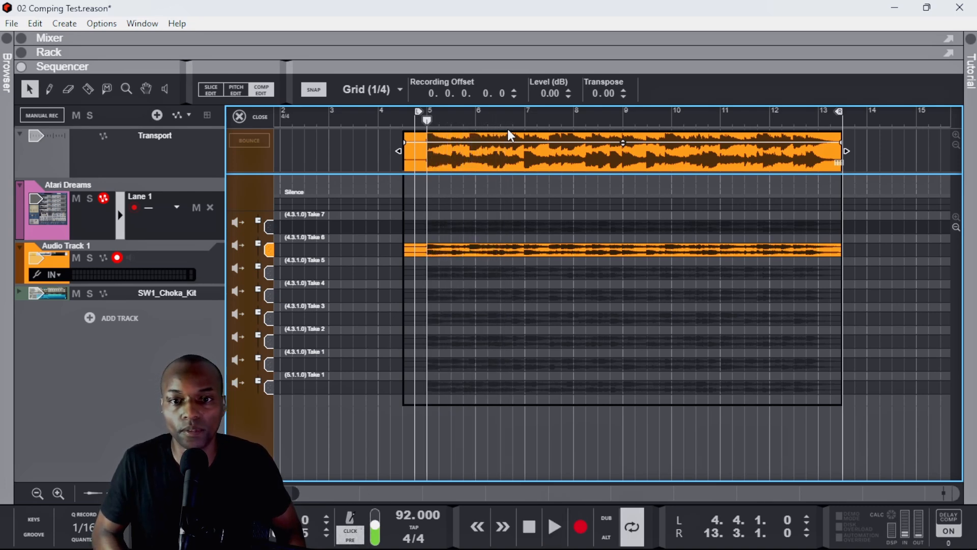
key(Down)
key(space)
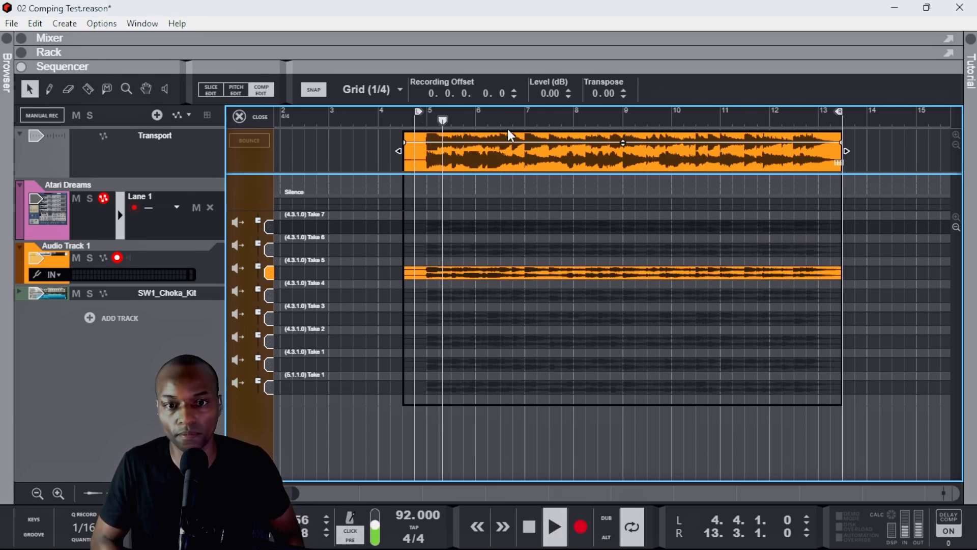
key(space)
key(space)
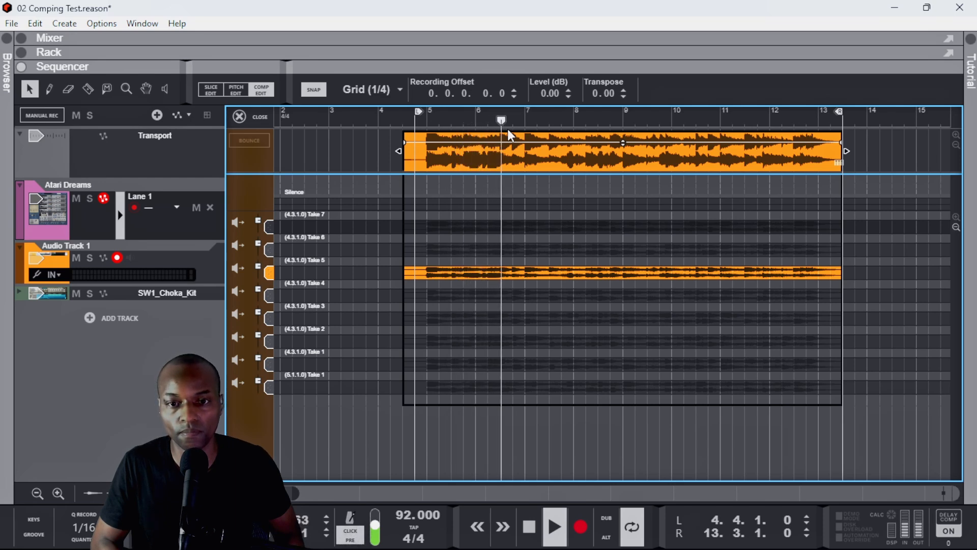
key(space)
Audition the opening phrase of Takes 4, 3, 2 and the 4.3.1.0 Take 1, leaving Take 1 active
key(Down)
key(space)
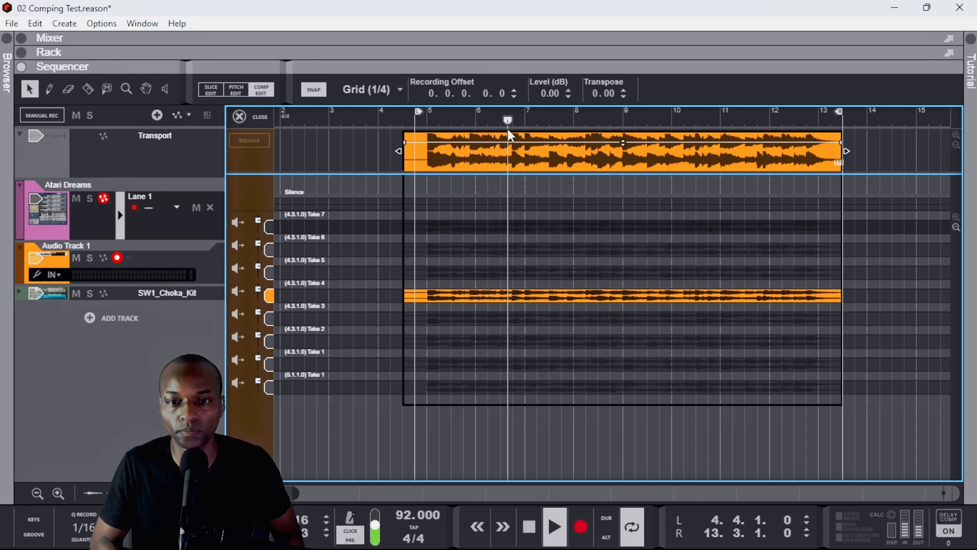
key(space)
key(Down)
key(space)
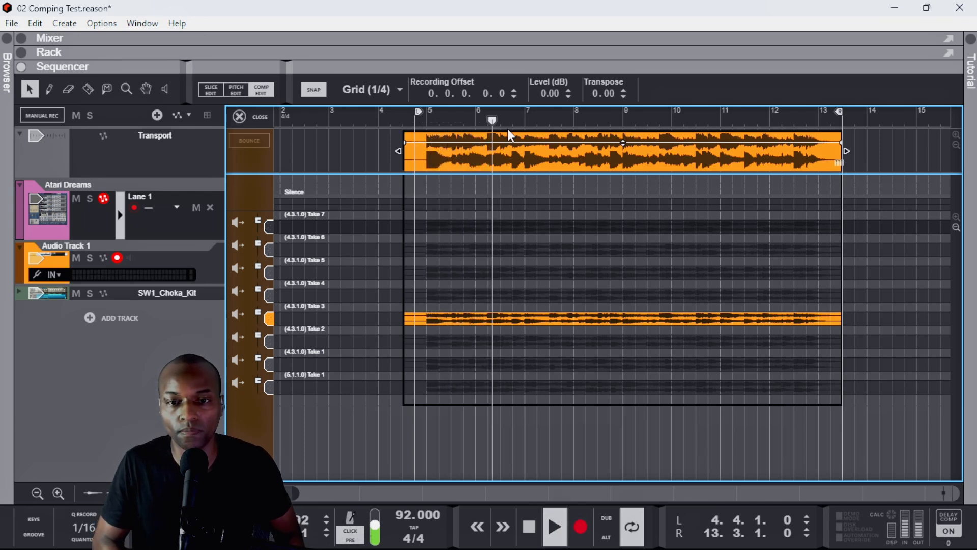
key(space)
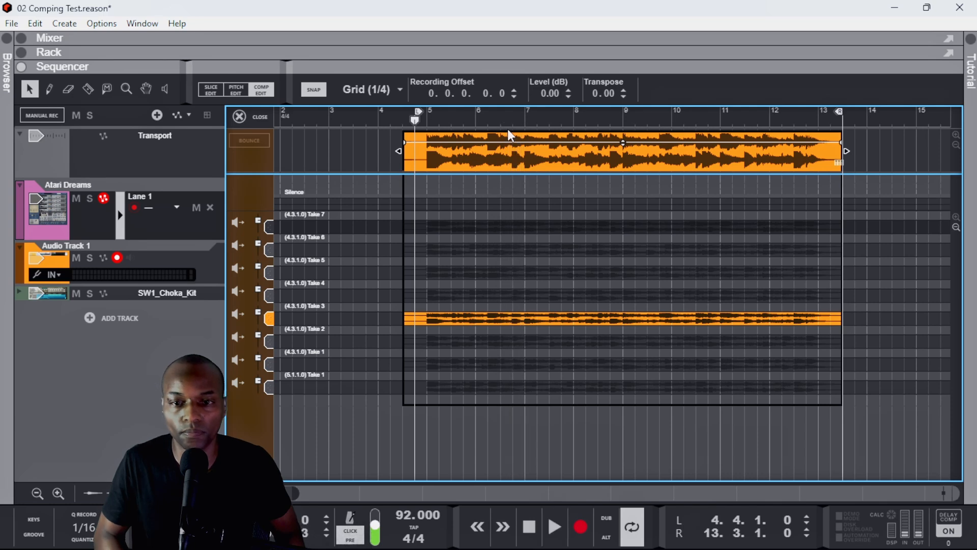
key(Down)
key(space)
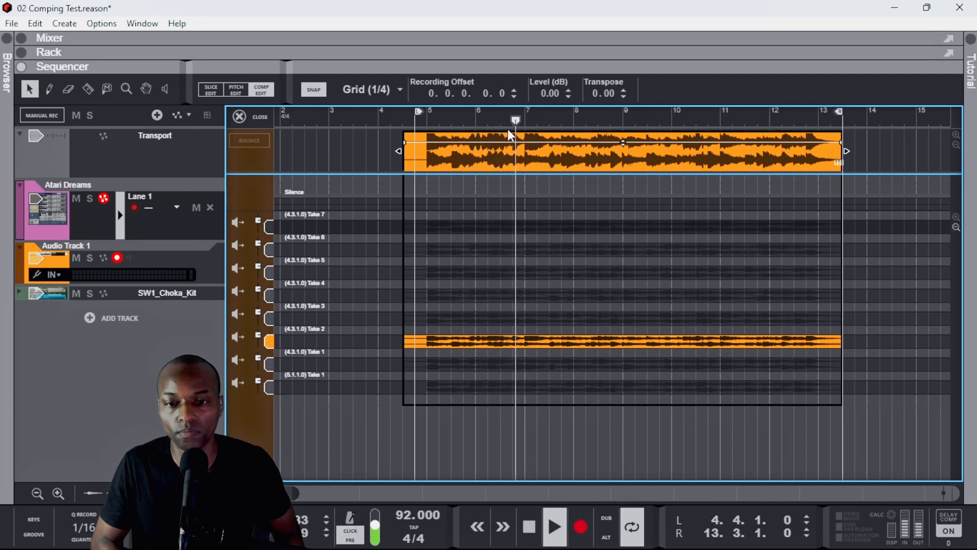
key(space)
key(Down)
key(space)
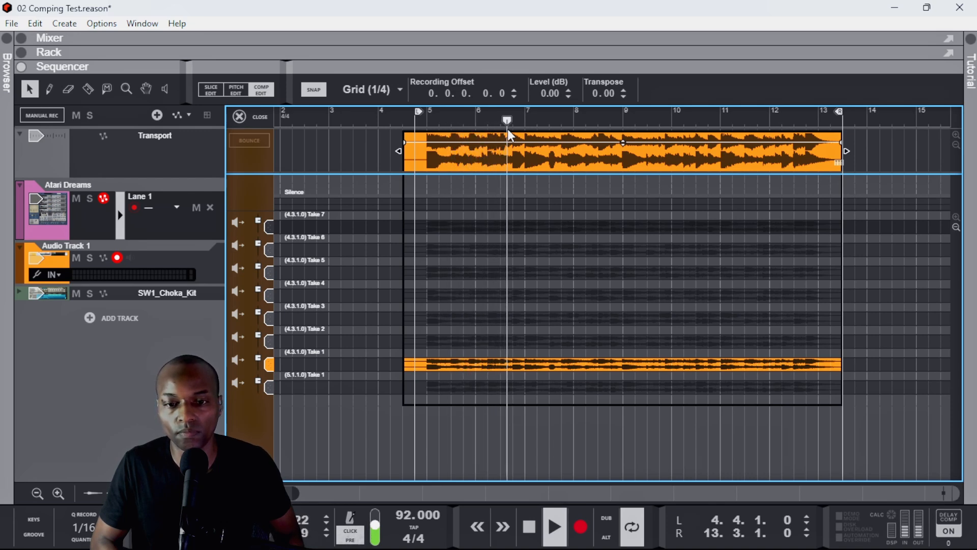
key(space)
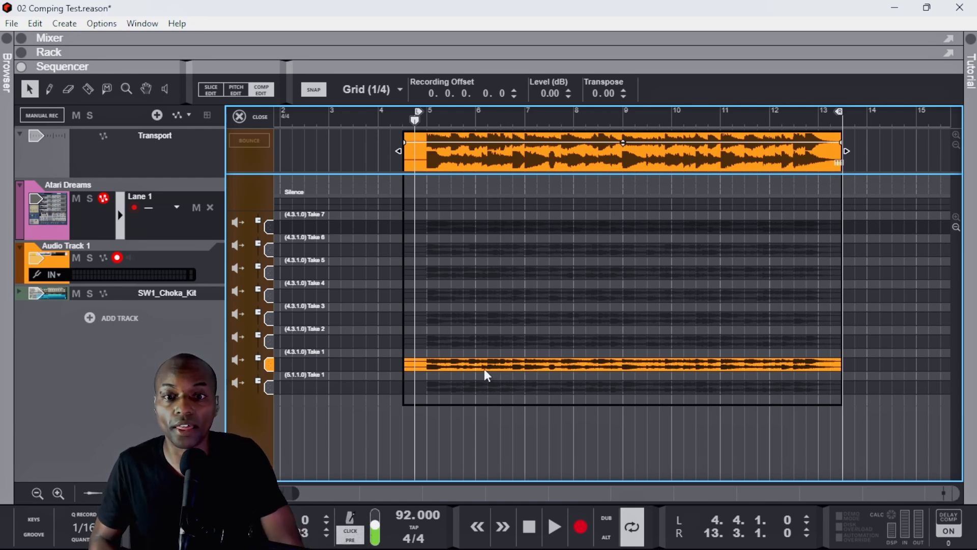
Try cutting the comp over to Take 7 at bar 7, and delete the cut
click(527, 222)
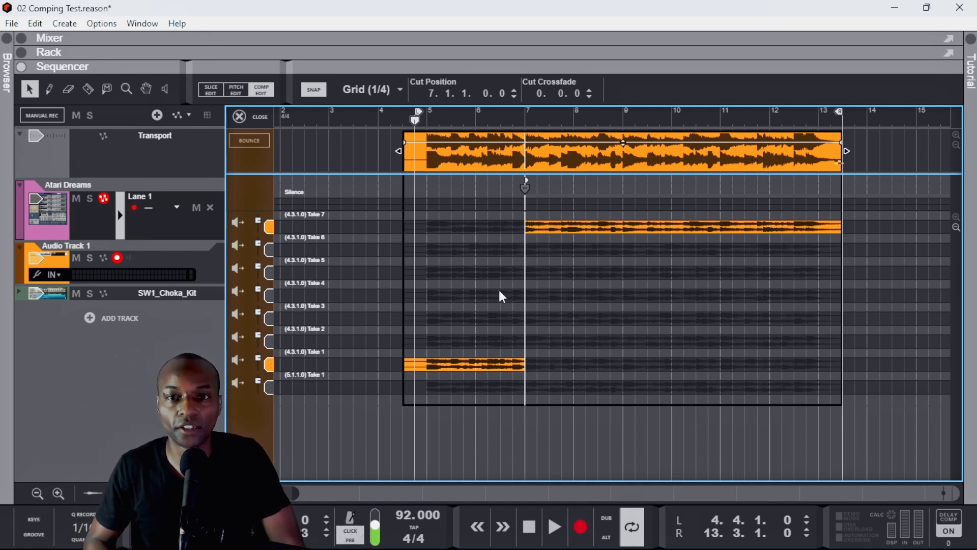
key(Delete)
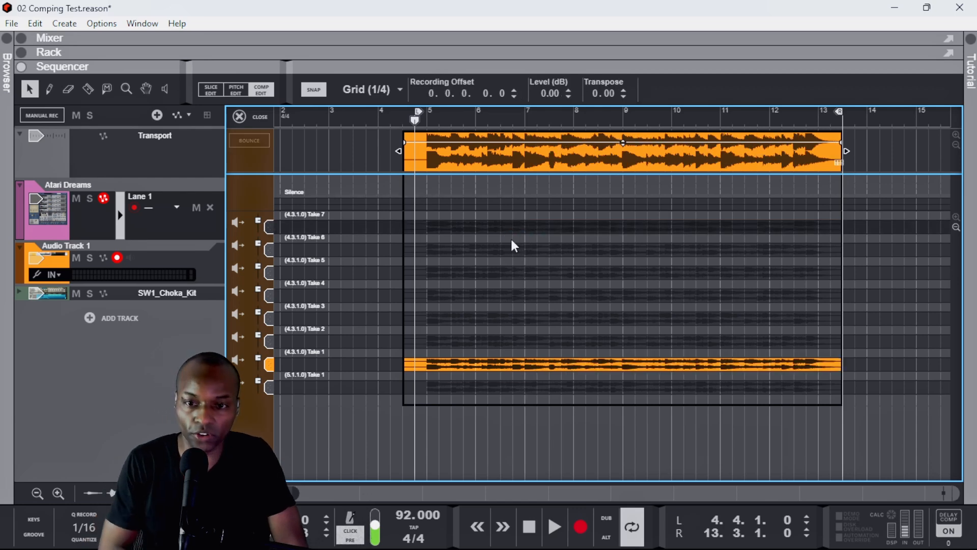
Try cutting Take 1 at bar 7 and assigning the segment after it to Take 7, and undo both edits
click(527, 365)
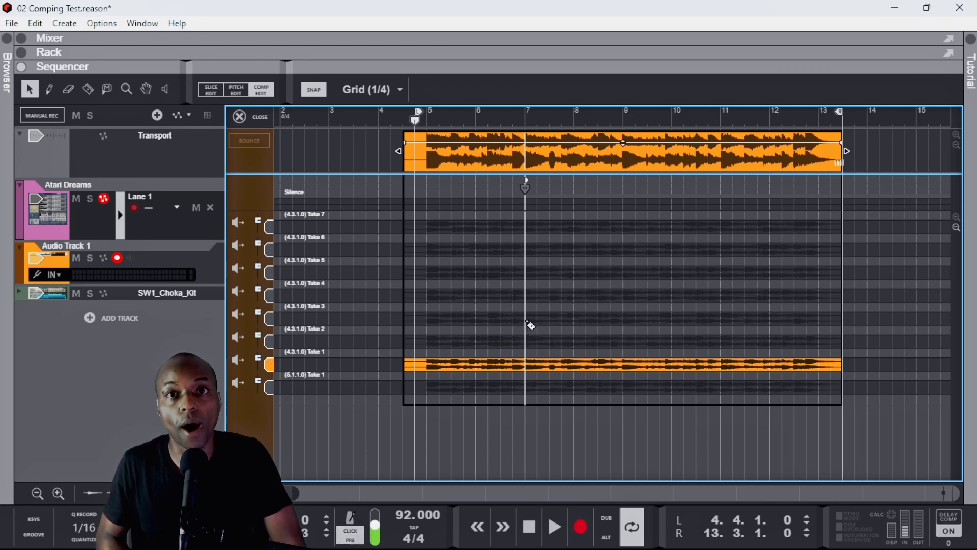
click(543, 230)
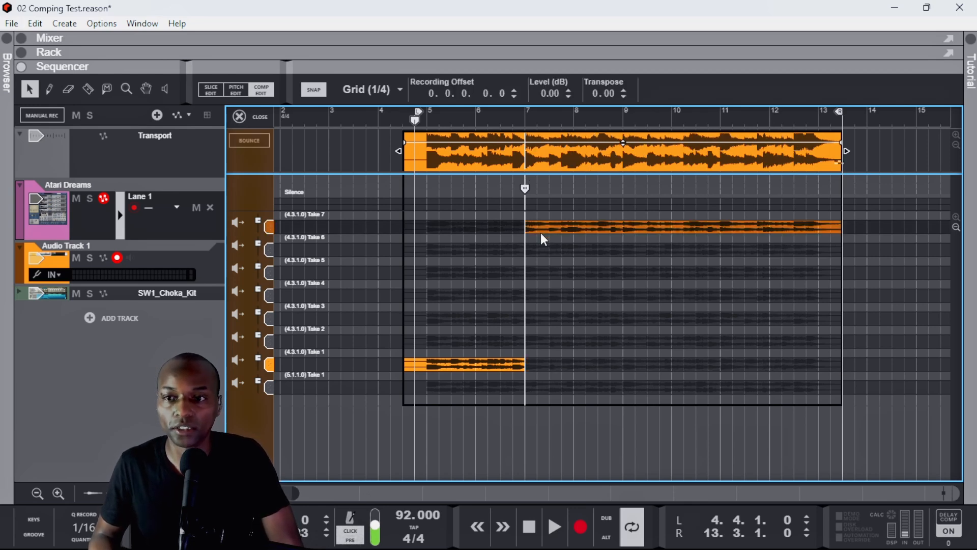
key(ctrl+z)
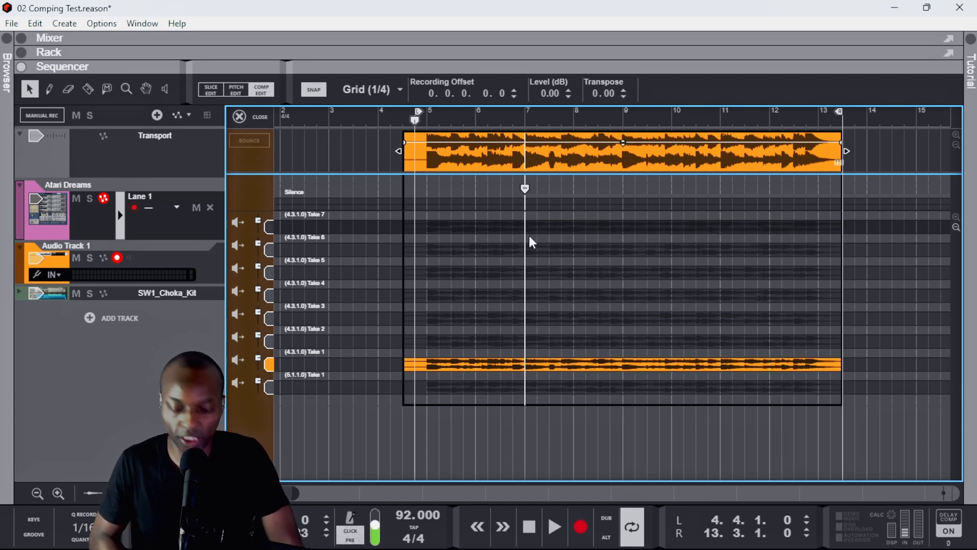
key(ctrl+z)
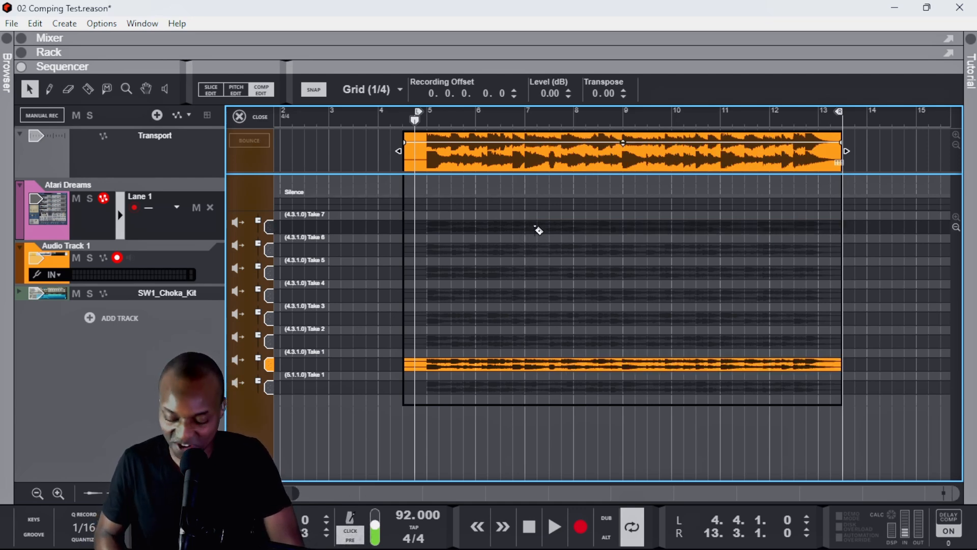
Try assigning the range from bar 7 to the clip's end to Take 7 with the Razor, and undo it
drag(530, 224, 843, 223)
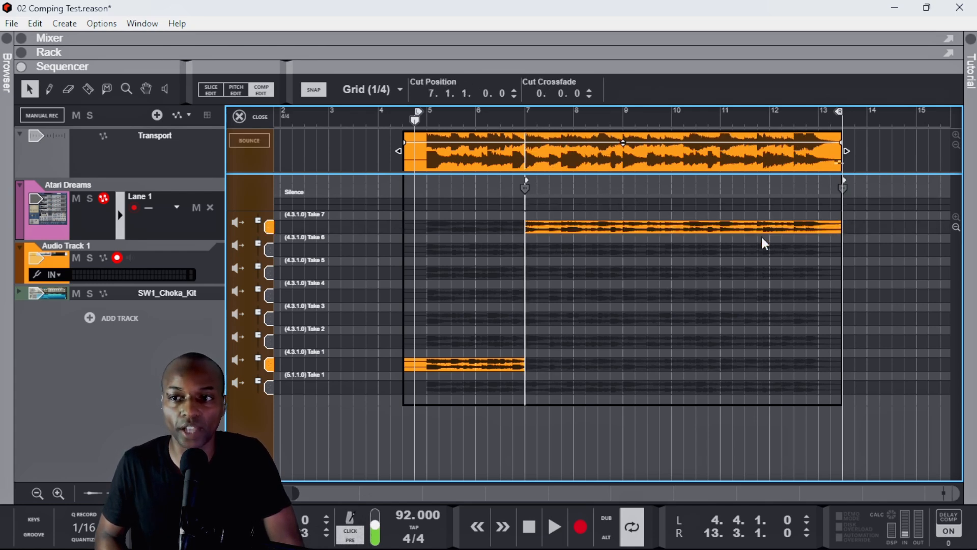
key(ctrl+z)
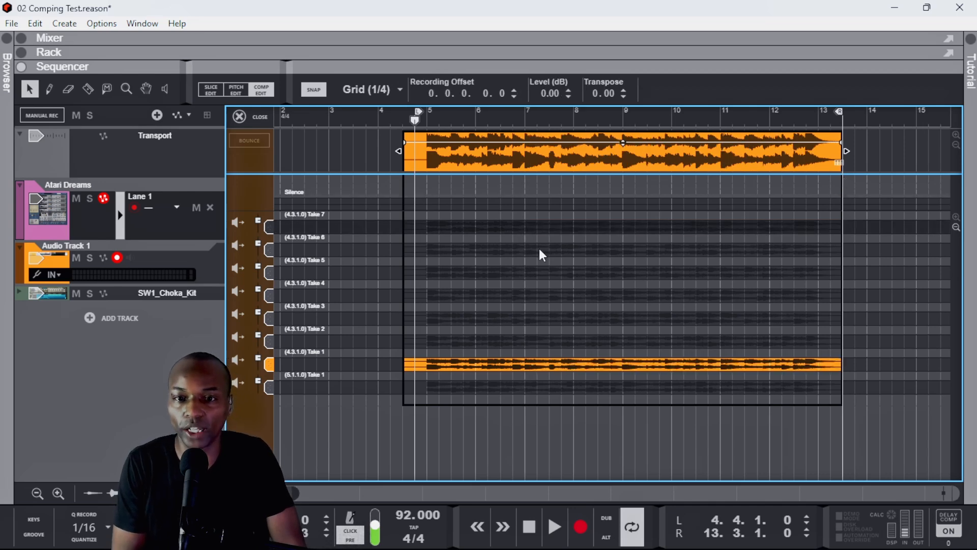
Cut the comp from Take 1 to Take 7 at 7.1.1.0 and set the left locator to 6.3.1.0
click(527, 225)
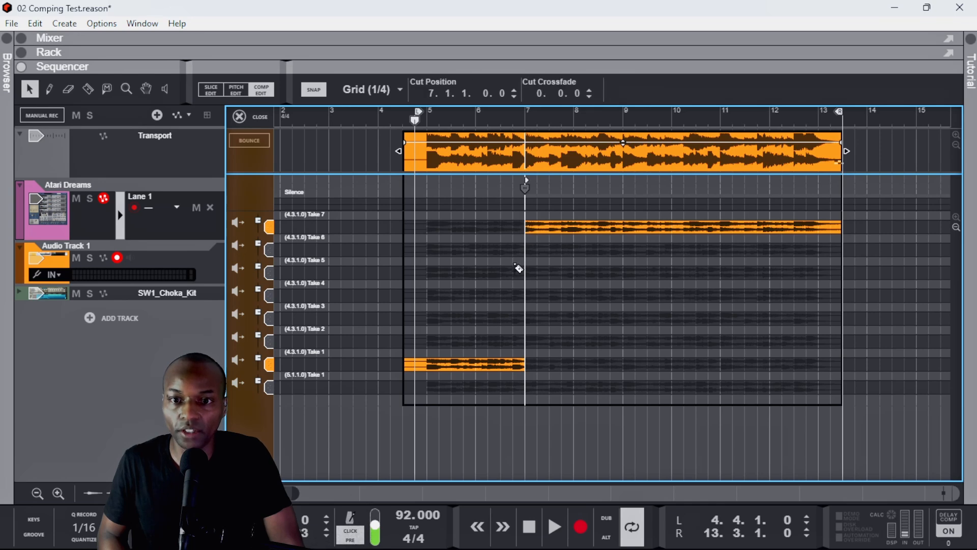
click(554, 228)
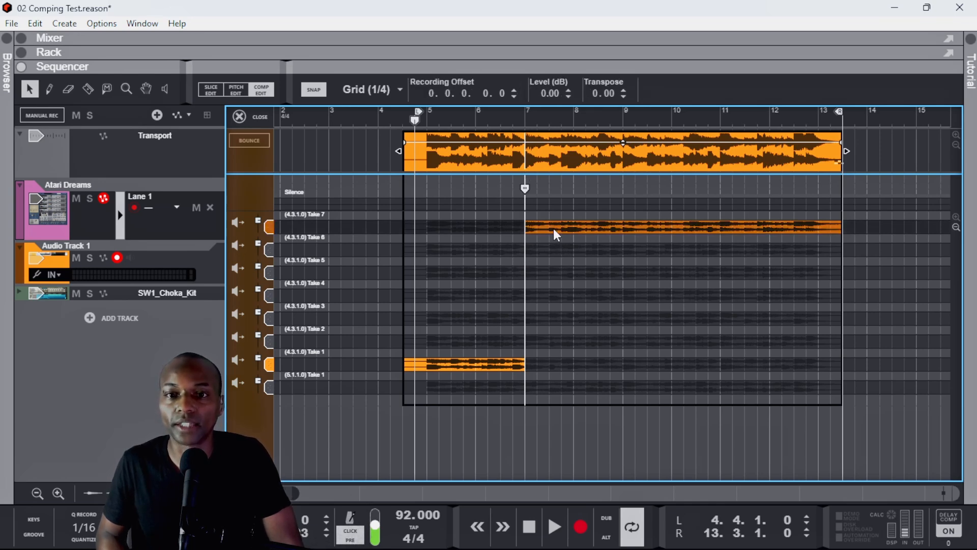
drag(418, 112, 500, 124)
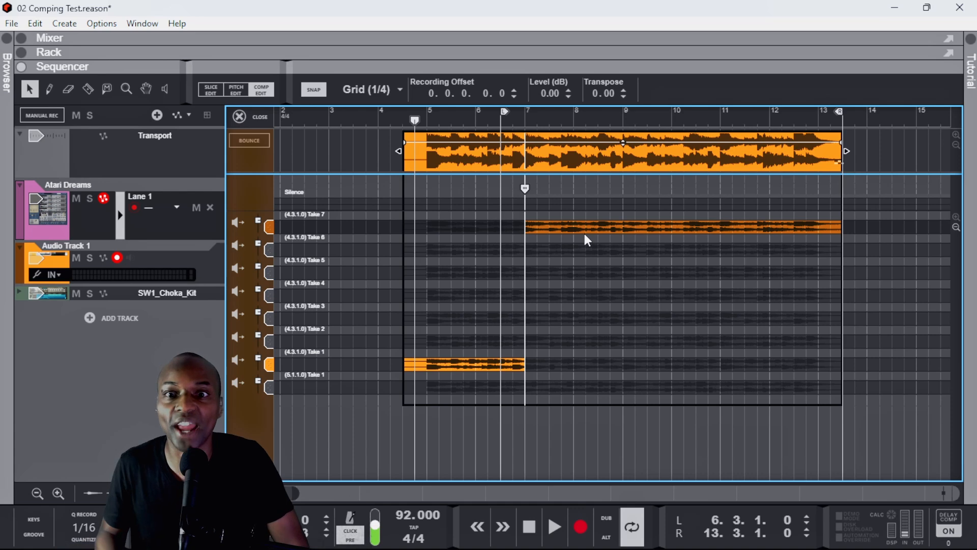
Play the comp from the left locator through the cut at bar 7, switching the segment after it to Take 6
key(KP_1)
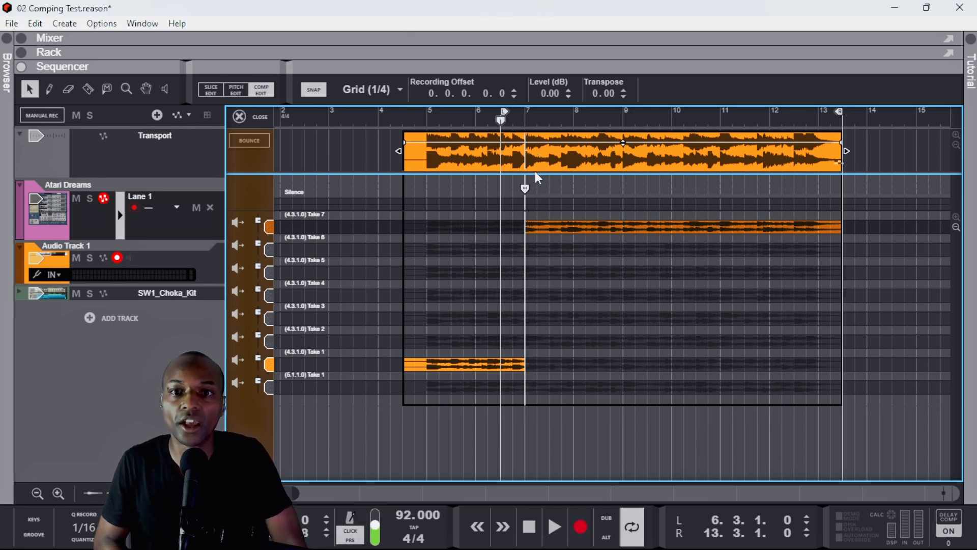
key(space)
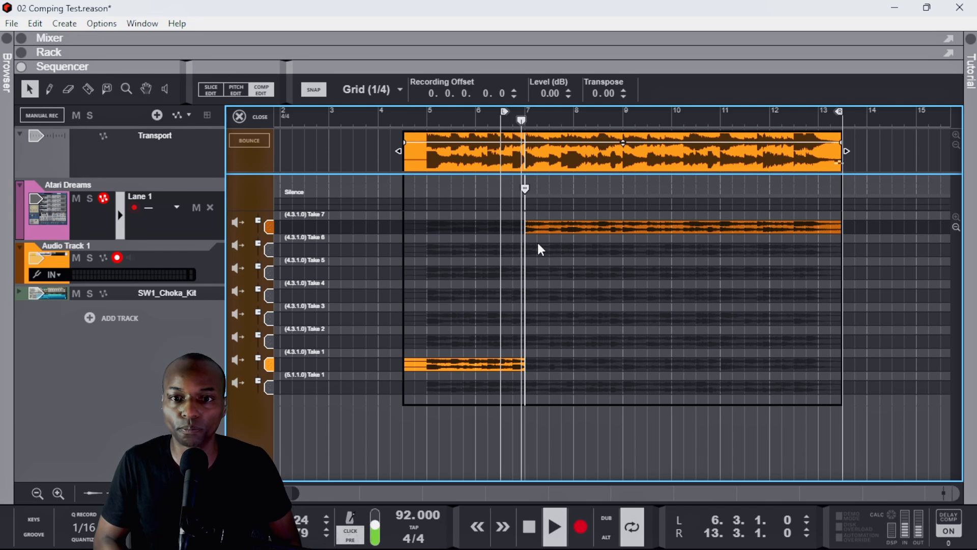
key(space)
click(537, 242)
key(space)
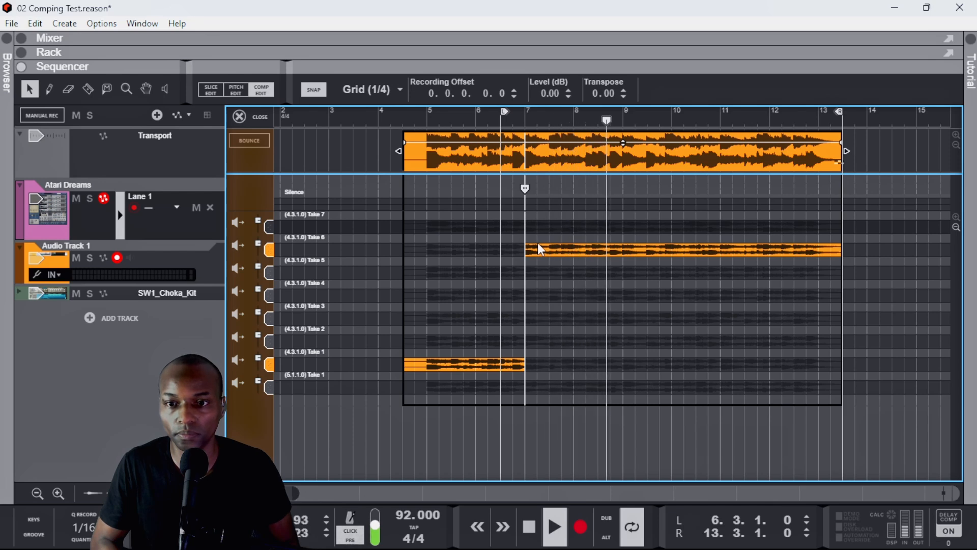
key(space)
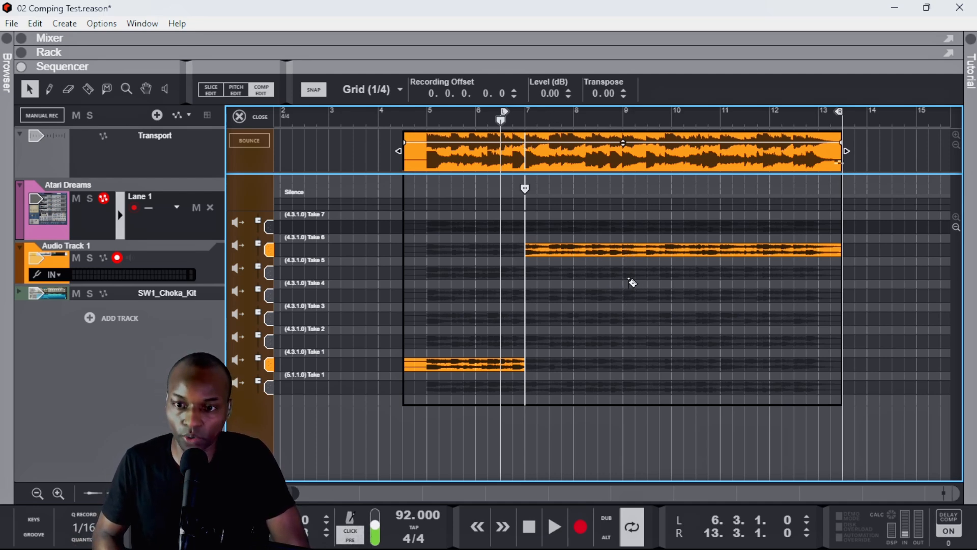
Cut the comp over to Take 7 at 9.1.1.0, set the left locator to 8.3.1.0 and play from there
click(625, 224)
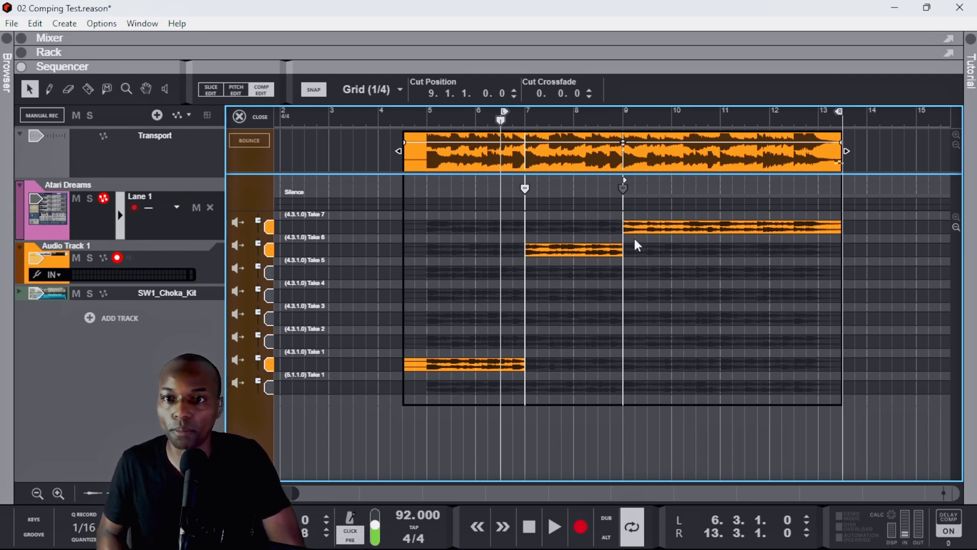
ctrl+click(600, 110)
key(KP_1)
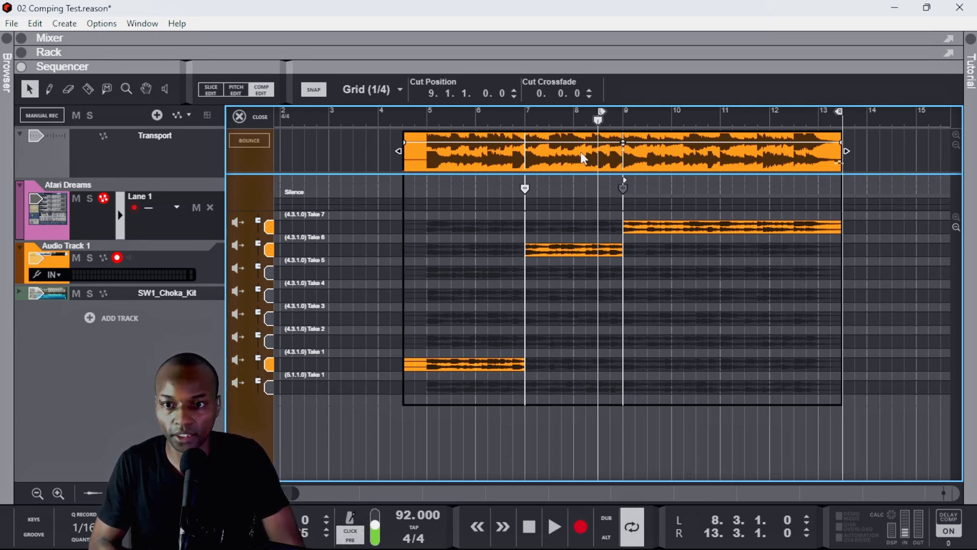
key(space)
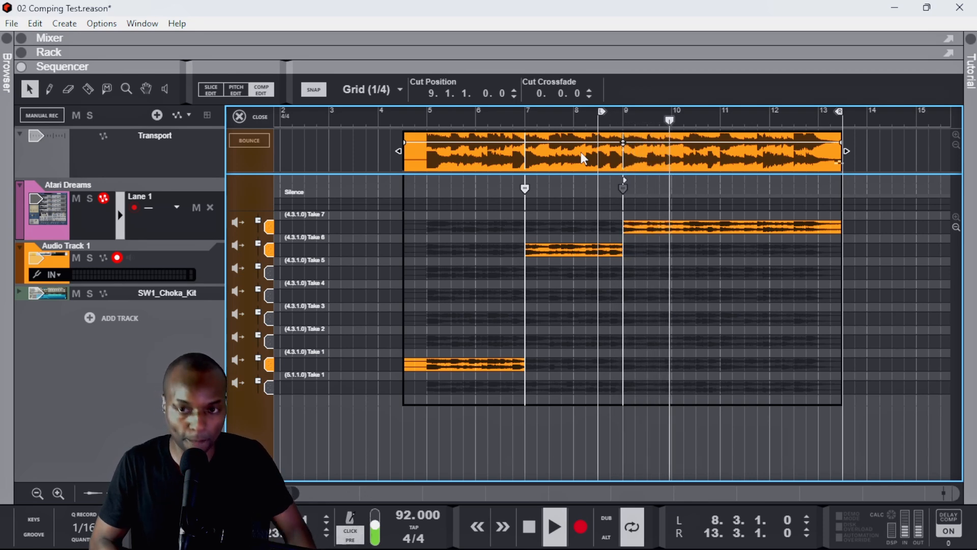
Audition Take 6 and Take 5 in turn for the comp segment after bar 9
click(644, 248)
key(space)
key(space)
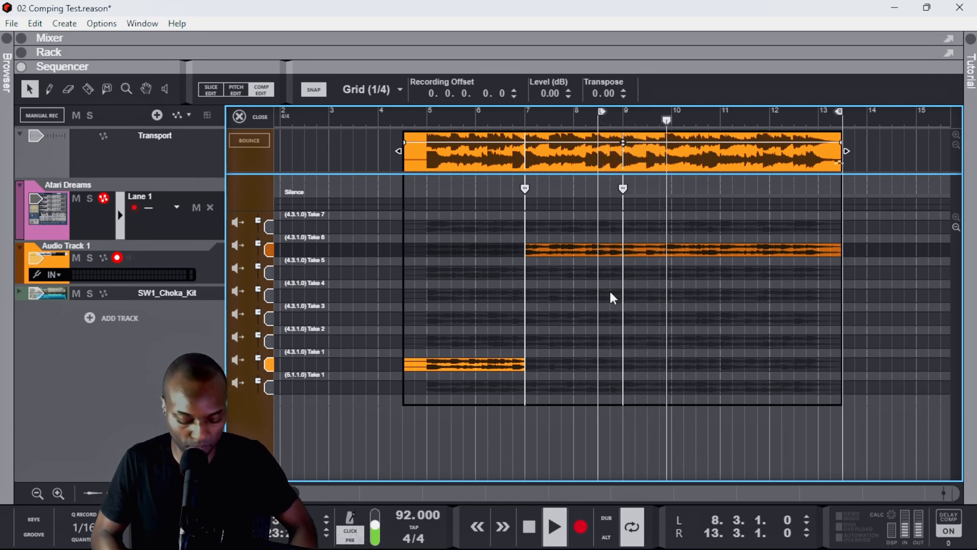
key(Down)
key(space)
key(space)
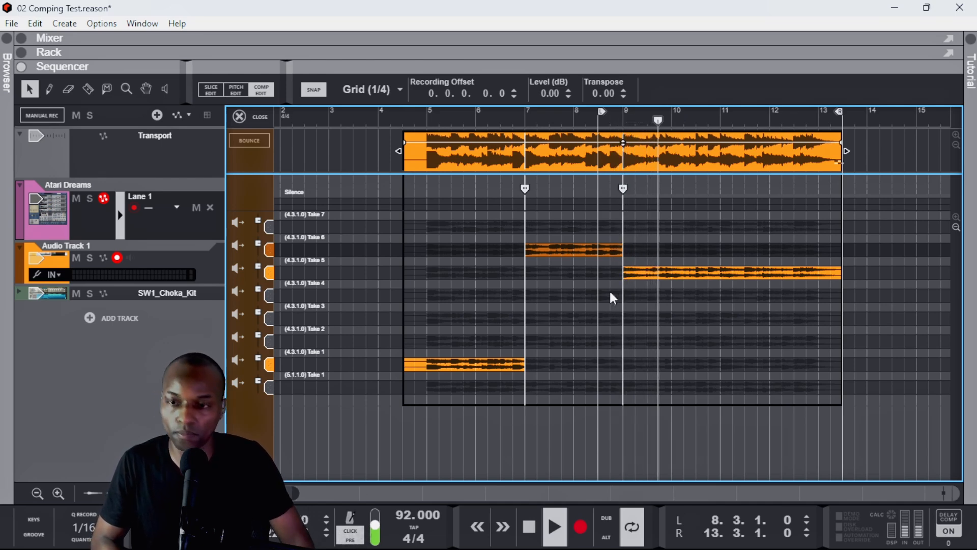
key(space)
With snap off, move the cut at bar 9 slightly earlier to about 8.4.4.180 and play back the transition
scroll(627, 244, up, 6)
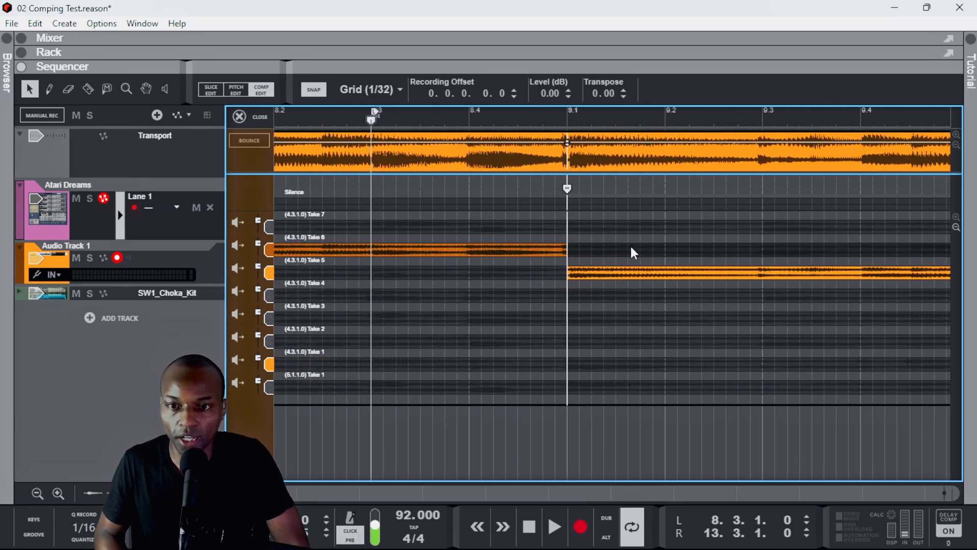
scroll(631, 247, up, 2)
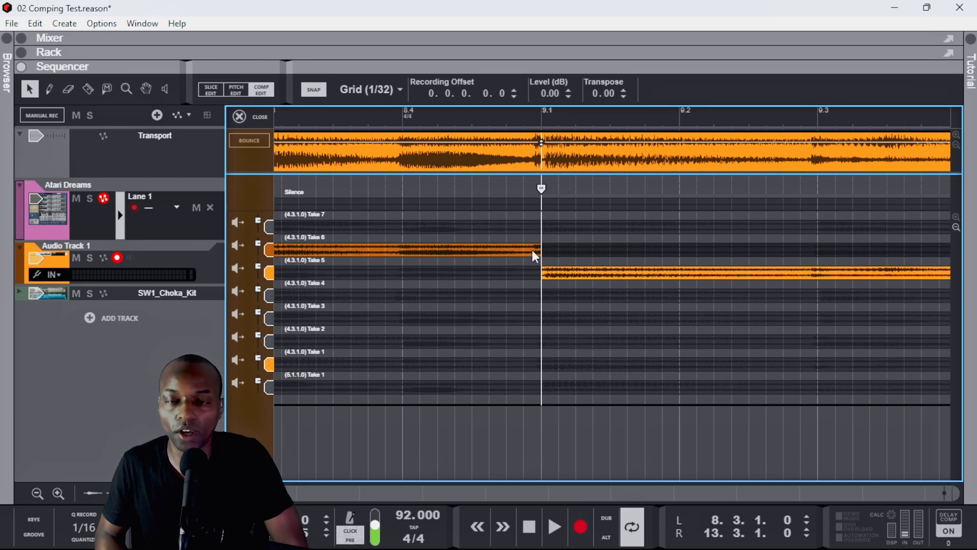
click(542, 188)
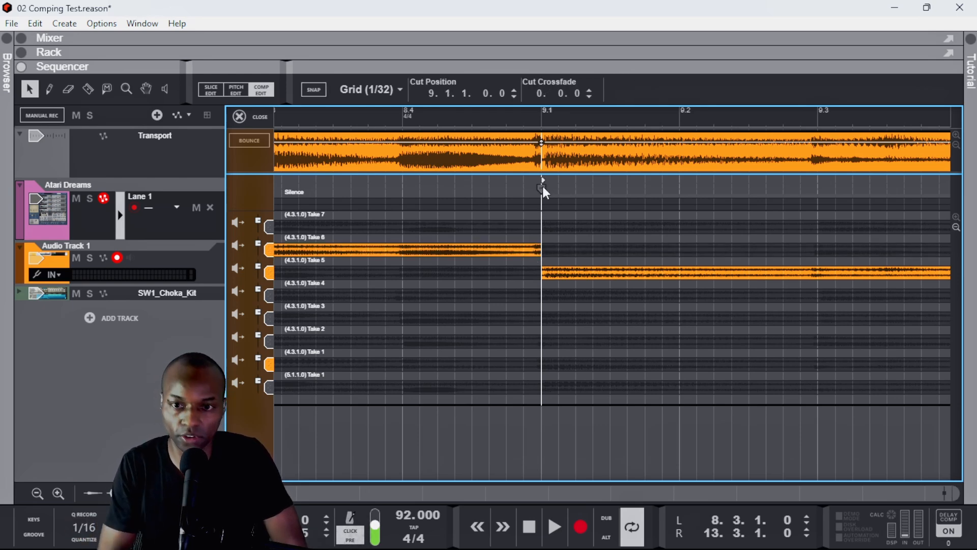
drag(543, 187, 533, 187)
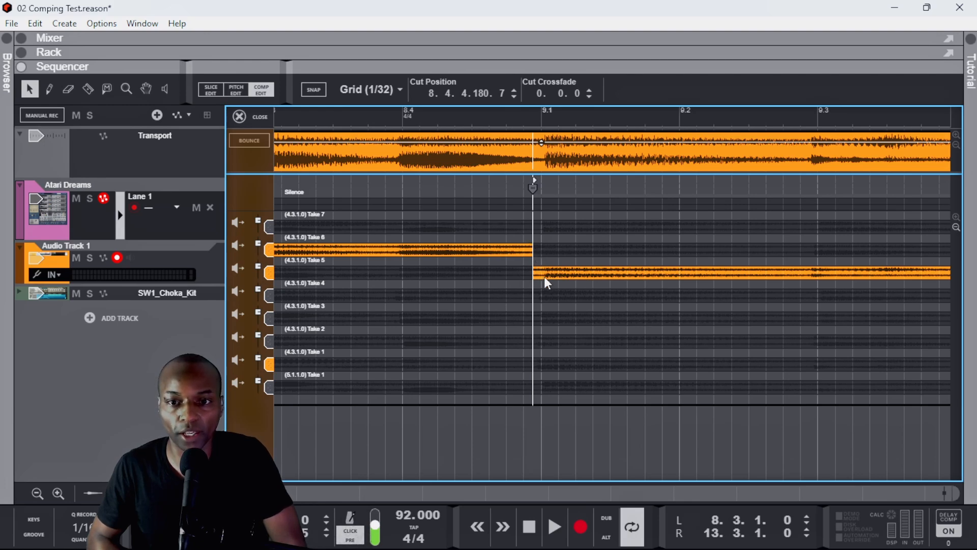
scroll(537, 270, down, 6)
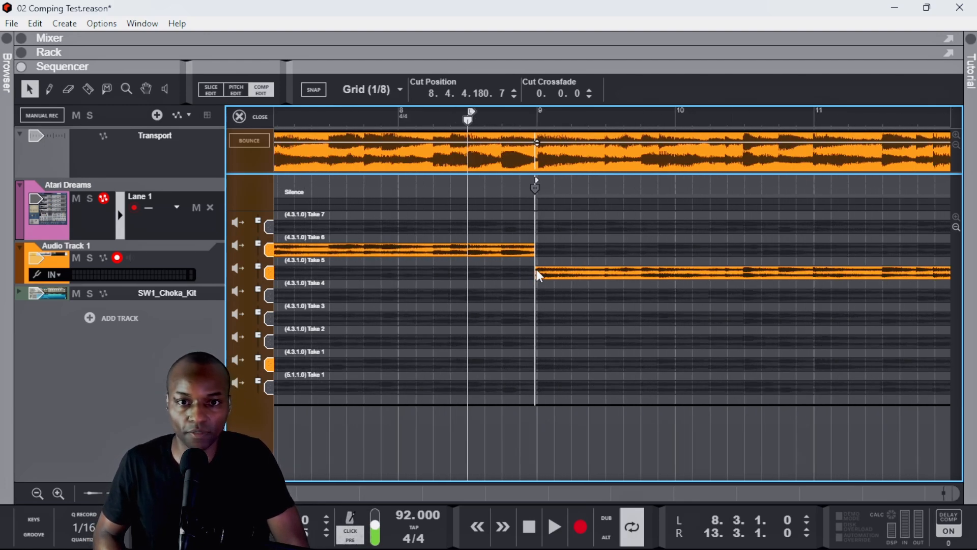
scroll(536, 269, left, 1)
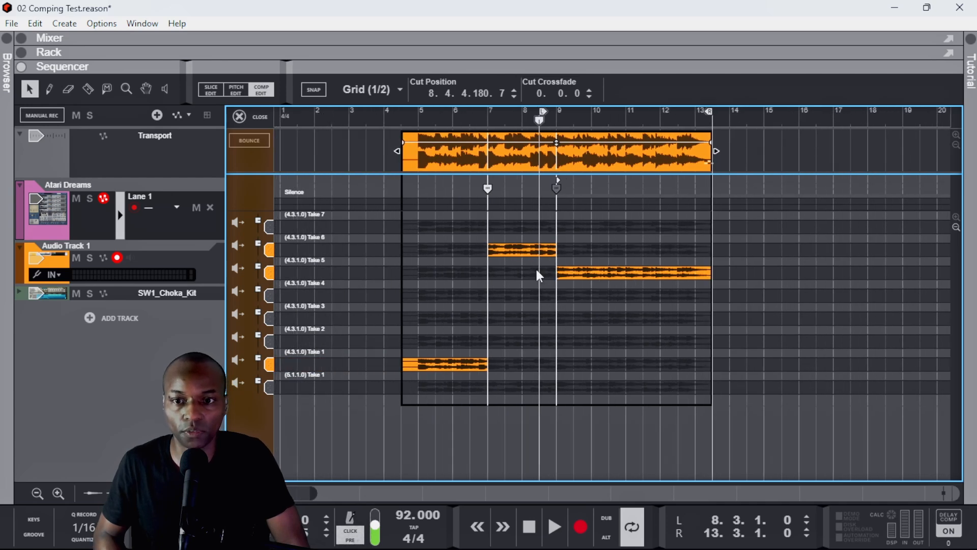
scroll(536, 270, up, 1)
scroll(535, 267, left, 2)
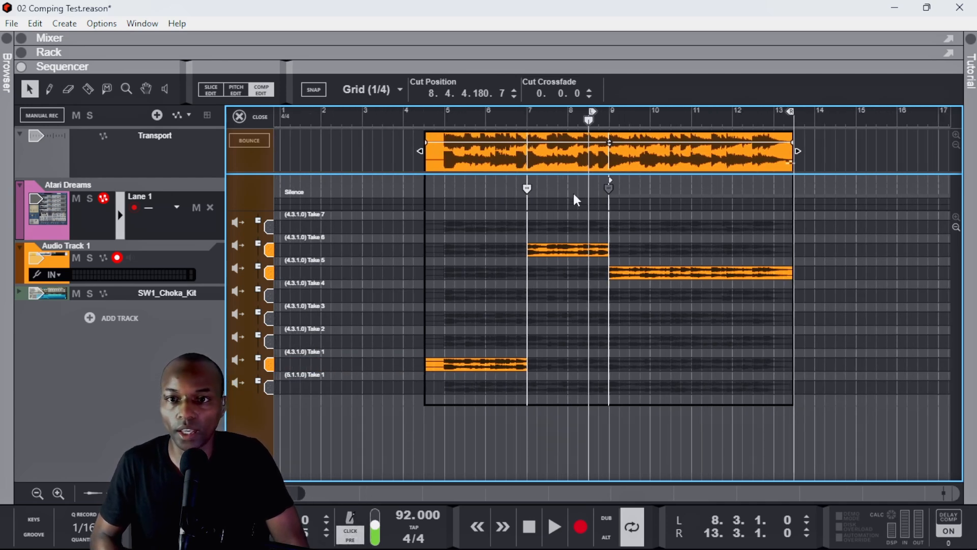
key(space)
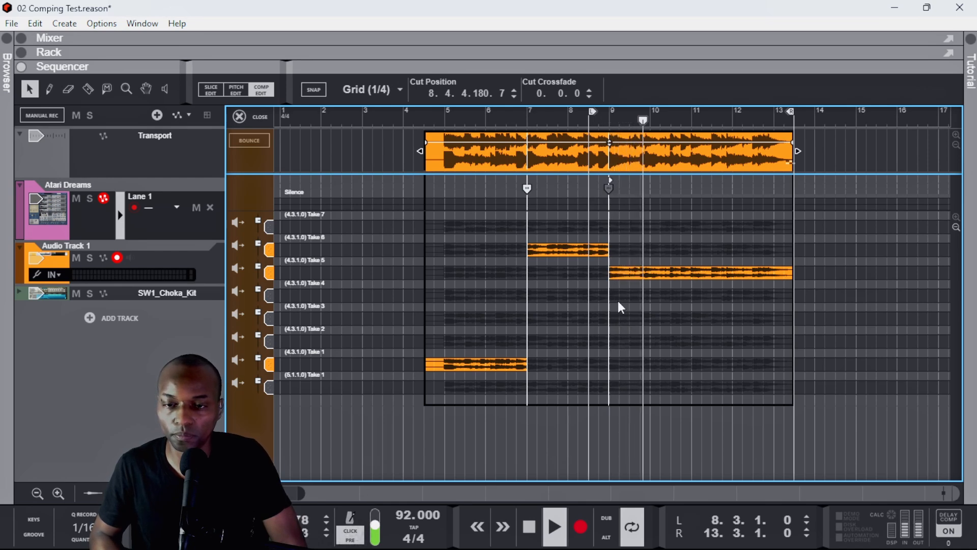
key(space)
Assign the last comp segment to Take 4 and play the transition at bar 9
click(619, 296)
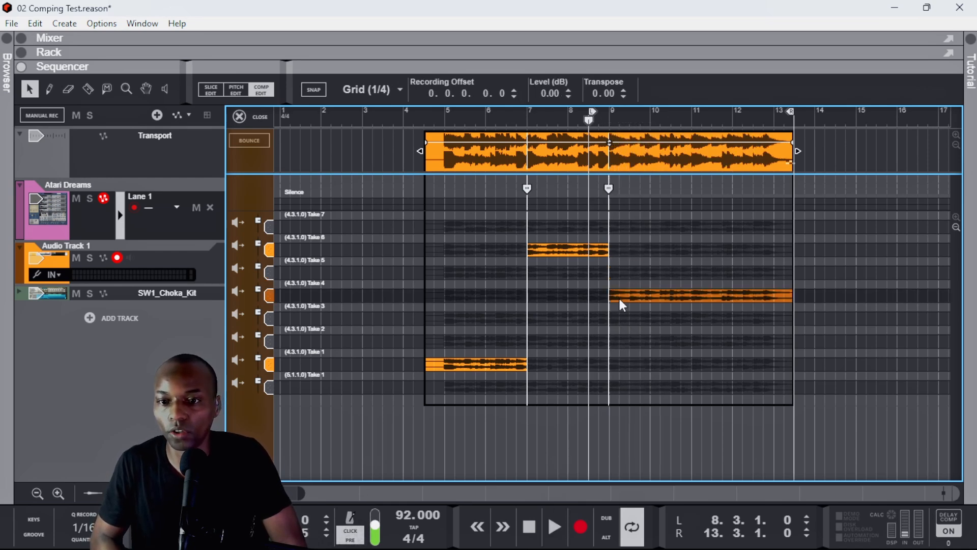
key(space)
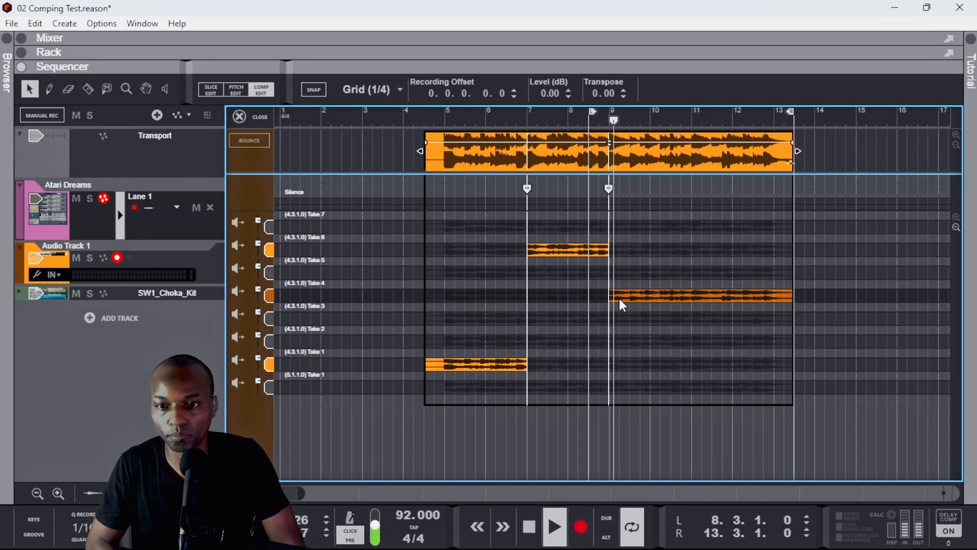
key(space)
key(space)
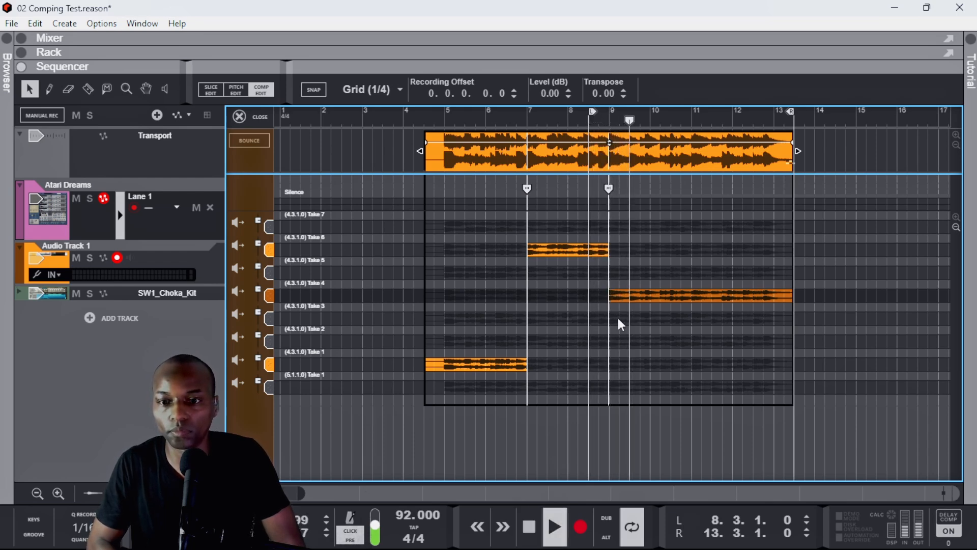
scroll(628, 304, up, 3)
scroll(628, 304, down, 3)
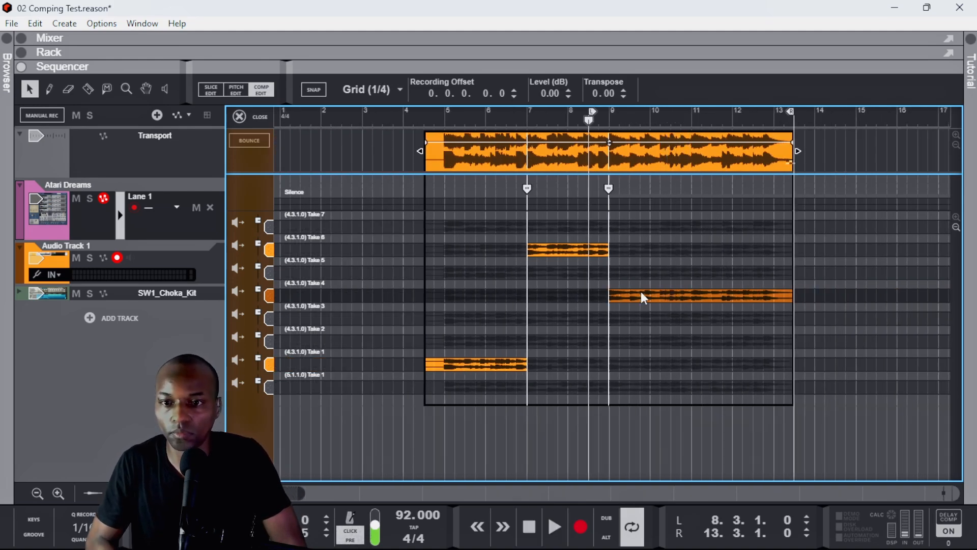
Audition Take 3, Take 2 and the 4.3.1.0 Take 1 in turn for the last comp segment
click(638, 318)
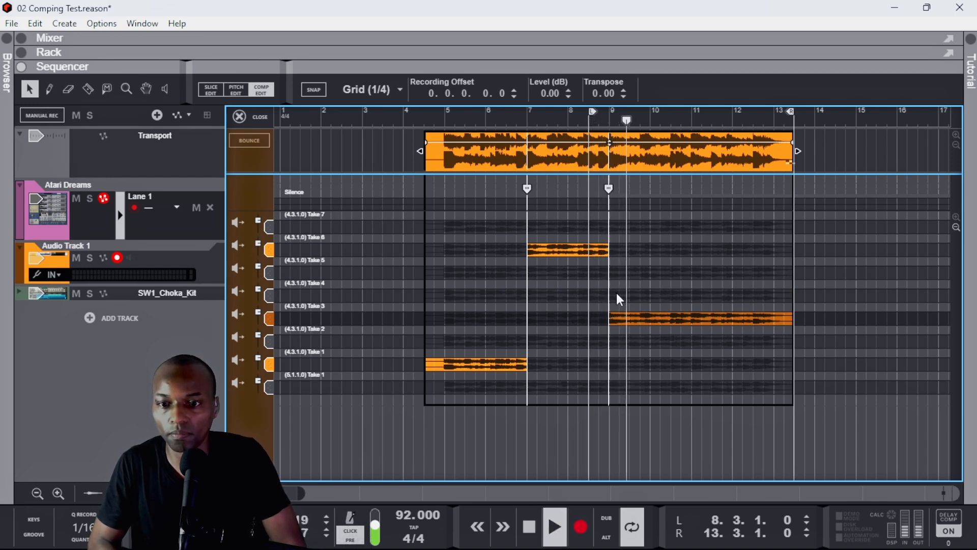
click(617, 334)
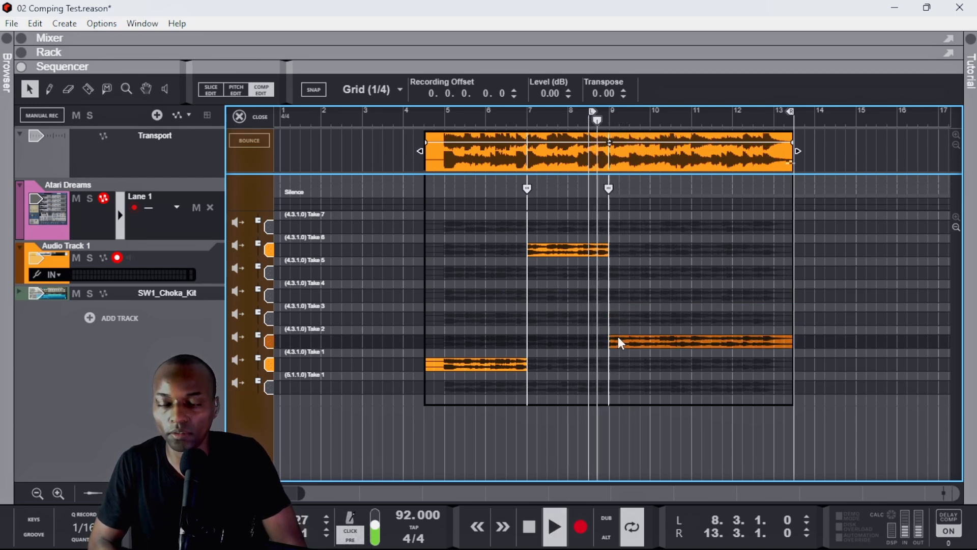
click(630, 361)
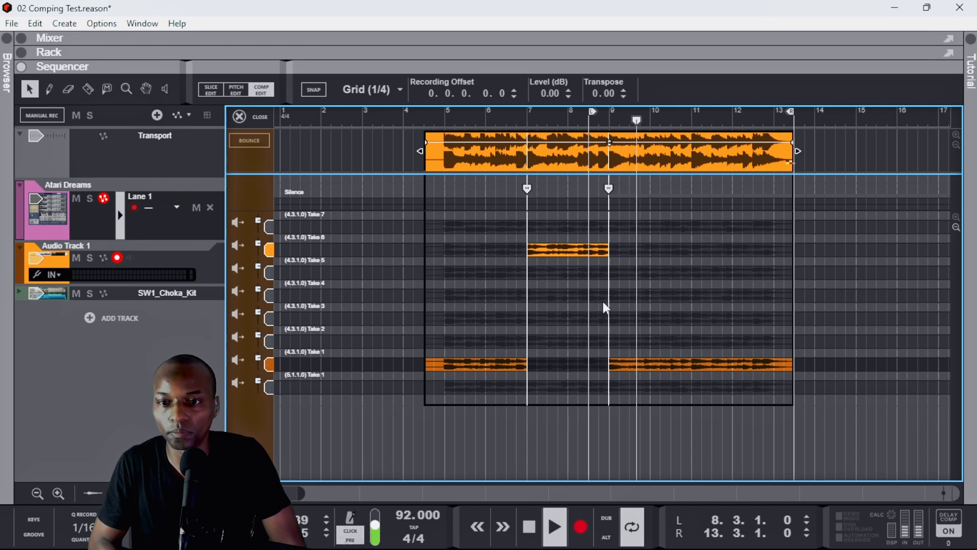
key(space)
key(space)
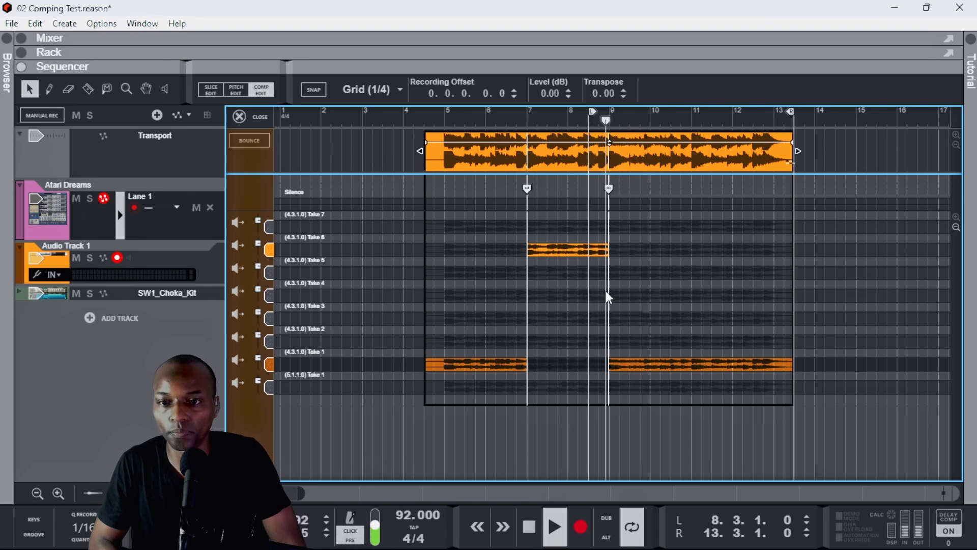
key(space)
Assign the segment between bars 7 and 9 to Take 5, try snapping its end cut to bar 9, and play the transition
scroll(608, 279, up, 4)
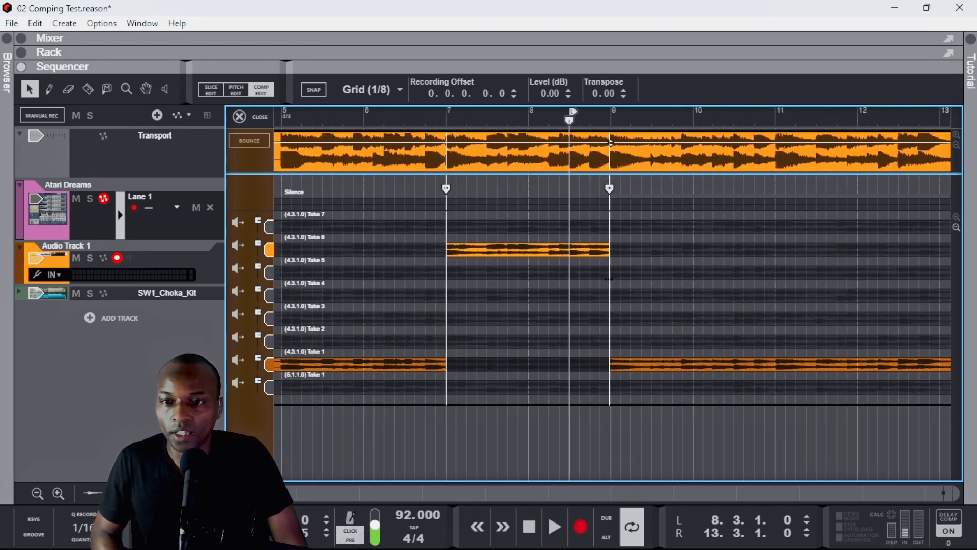
click(522, 274)
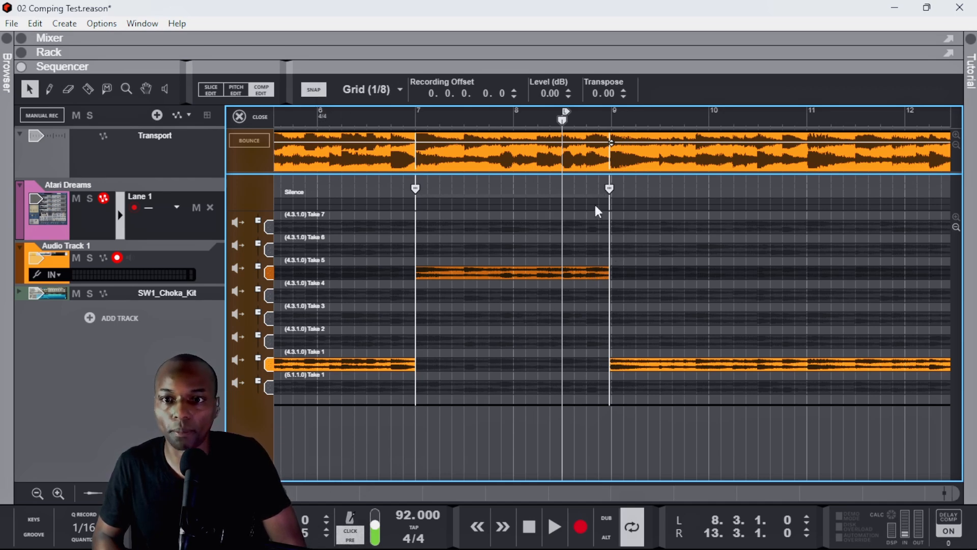
drag(610, 189, 608, 192)
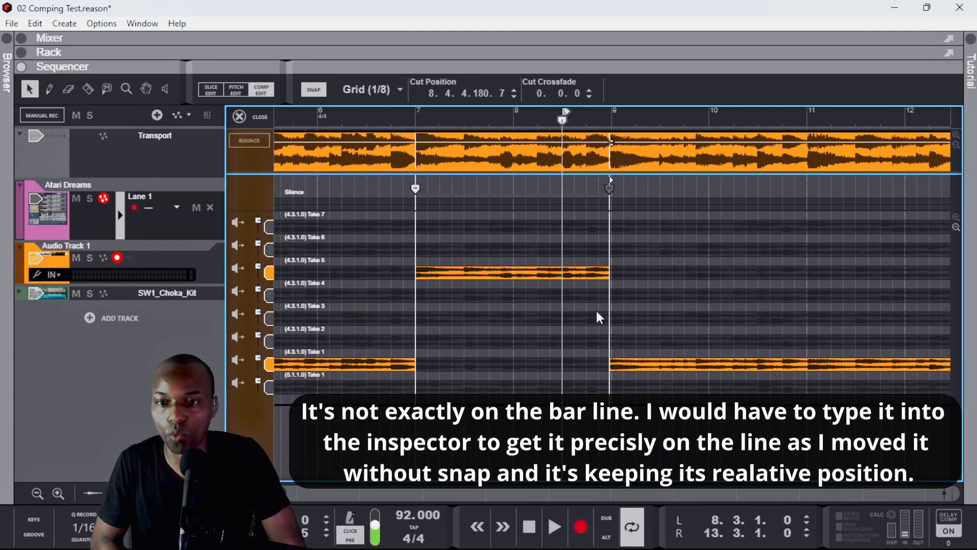
key(space)
key(space)
key(space)
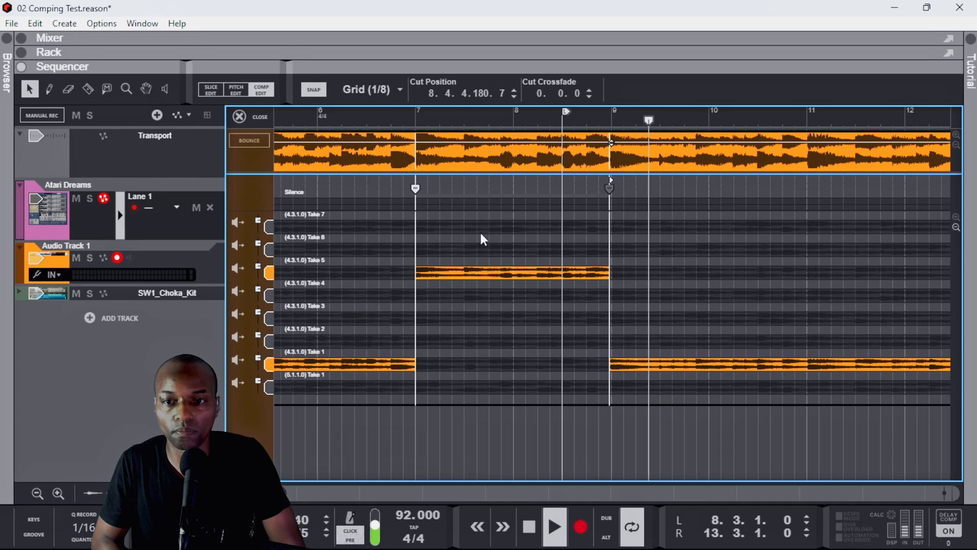
Assign the last comp segment to the 5.1.1.0 Take 1 and play it back
click(645, 390)
key(space)
key(space)
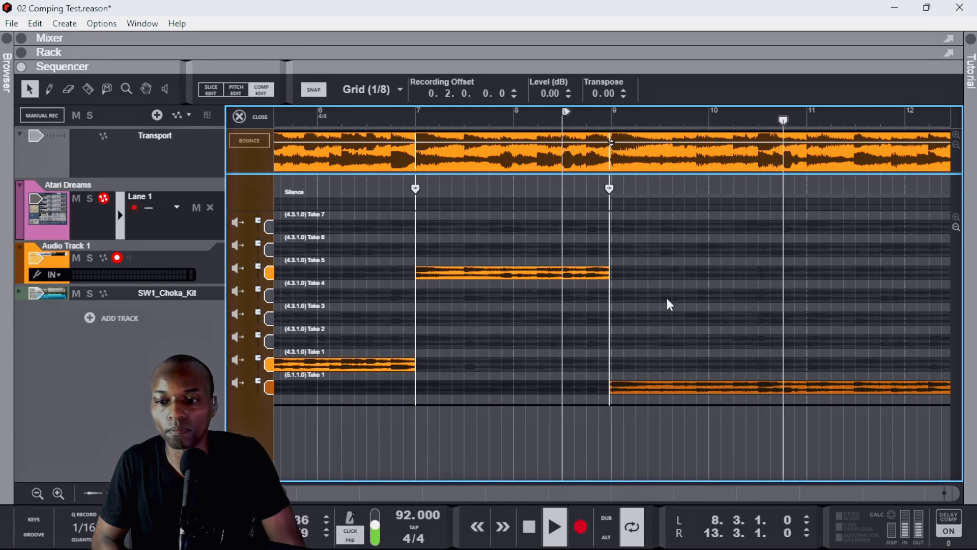
key(space)
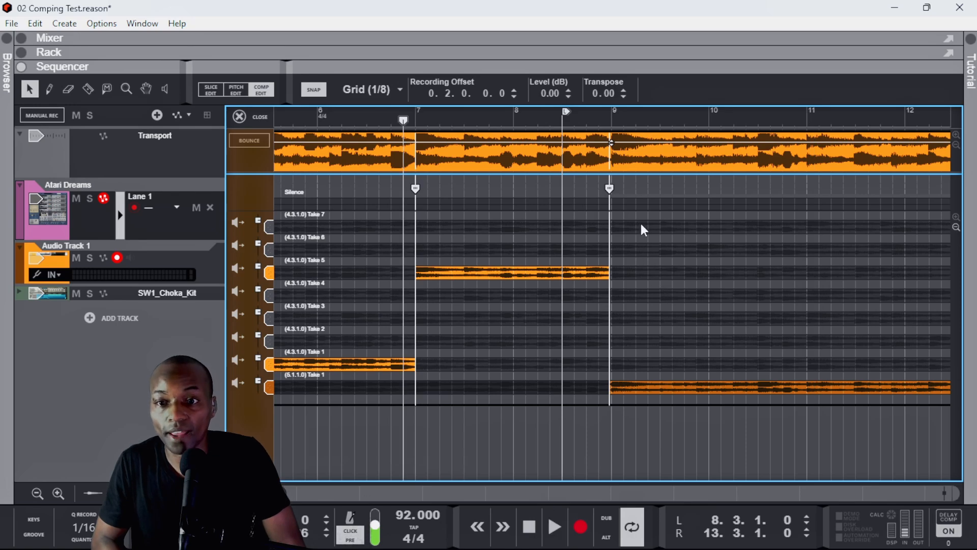
Assign the comp segment after bar 9 to Take 6 and play back the transition from Take 5
click(644, 249)
key(space)
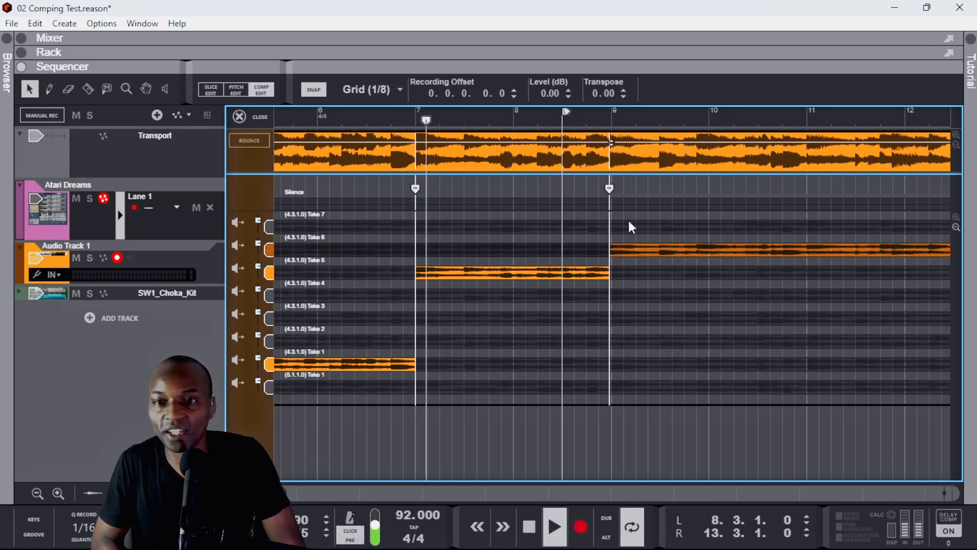
scroll(650, 255, up, 2)
scroll(651, 256, up, 2)
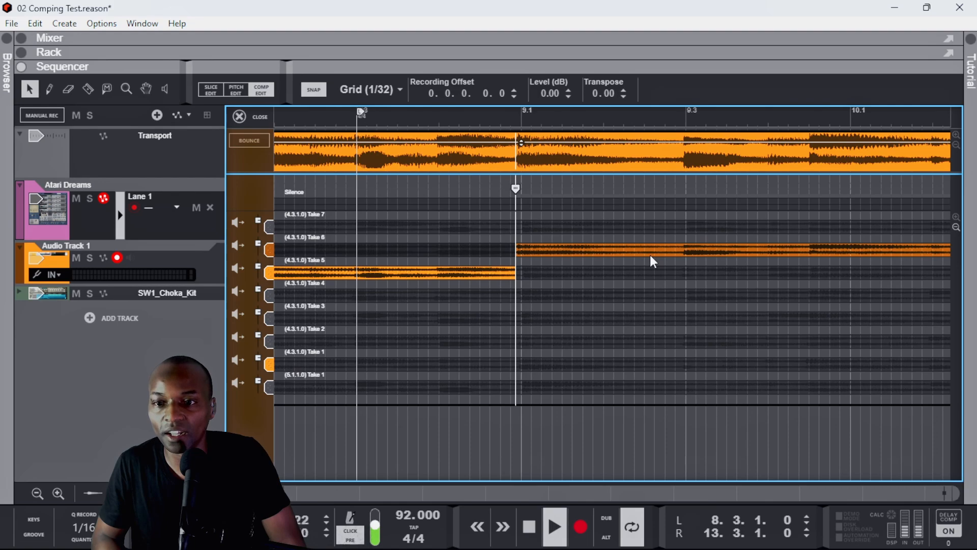
scroll(650, 255, down, 1)
scroll(650, 255, down, 1)
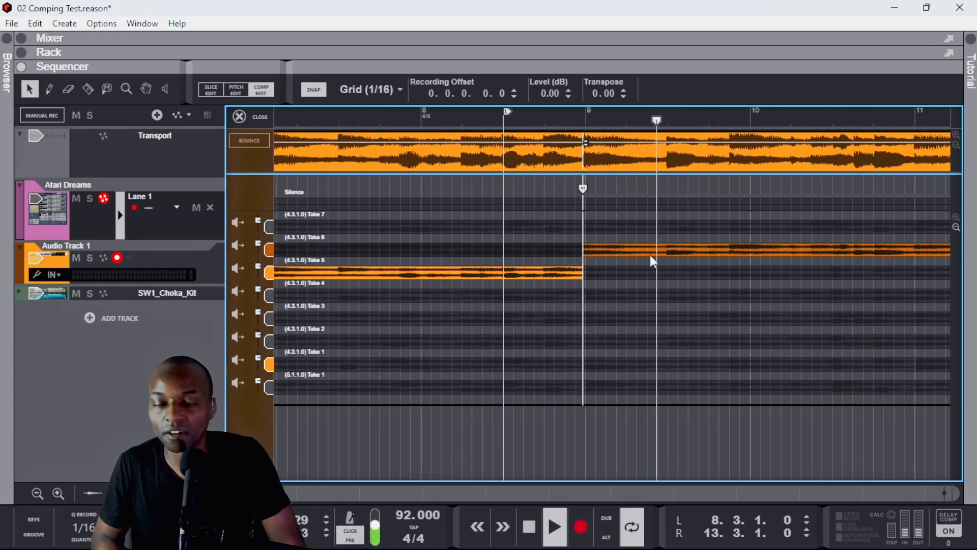
key(space)
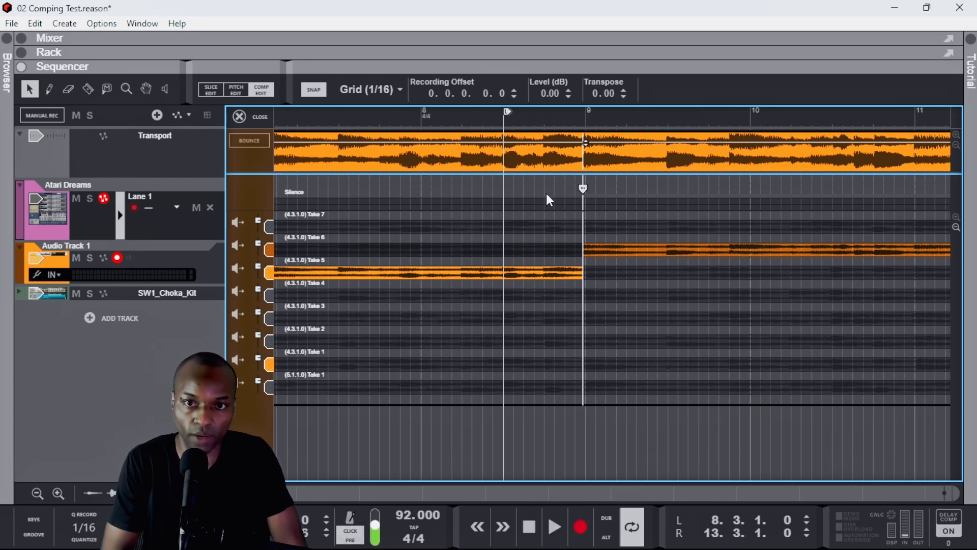
Play back the transition from Take 5 to Take 6 at bar 9 and the rest of the comp
key(space)
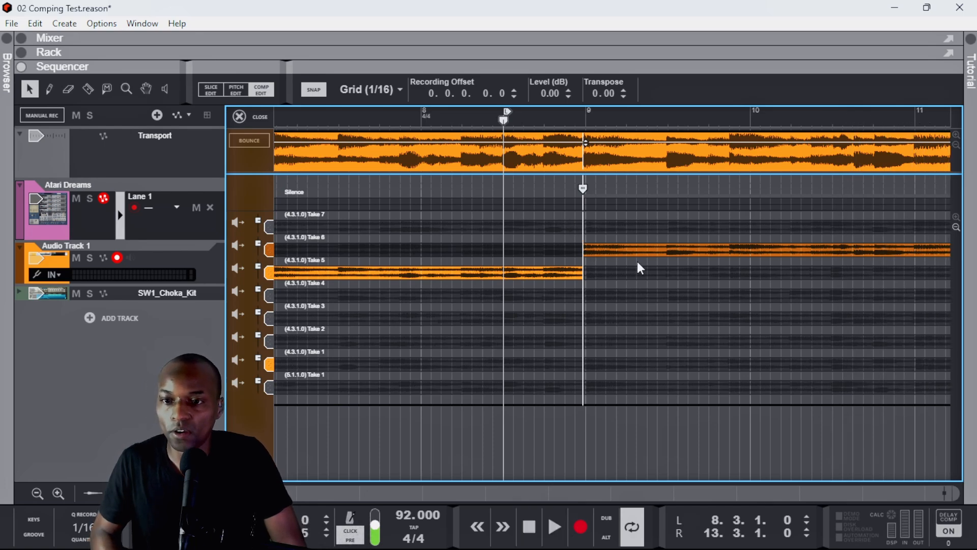
scroll(637, 261, up, 3)
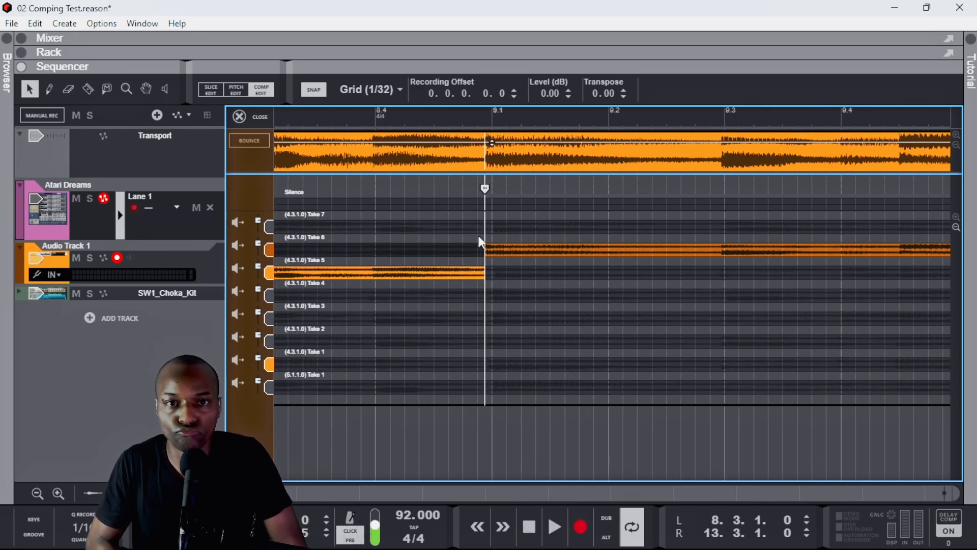
click(329, 126)
key(space)
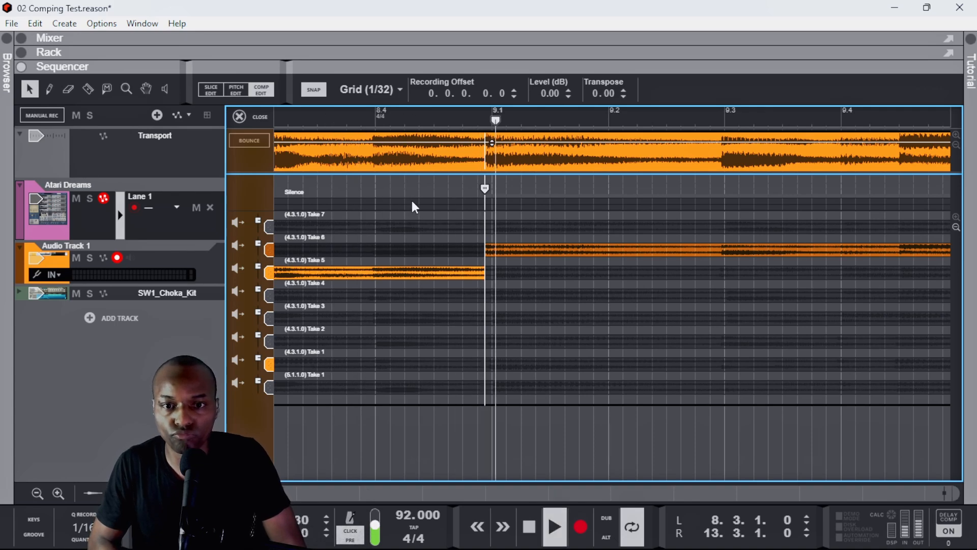
scroll(414, 199, down, 5)
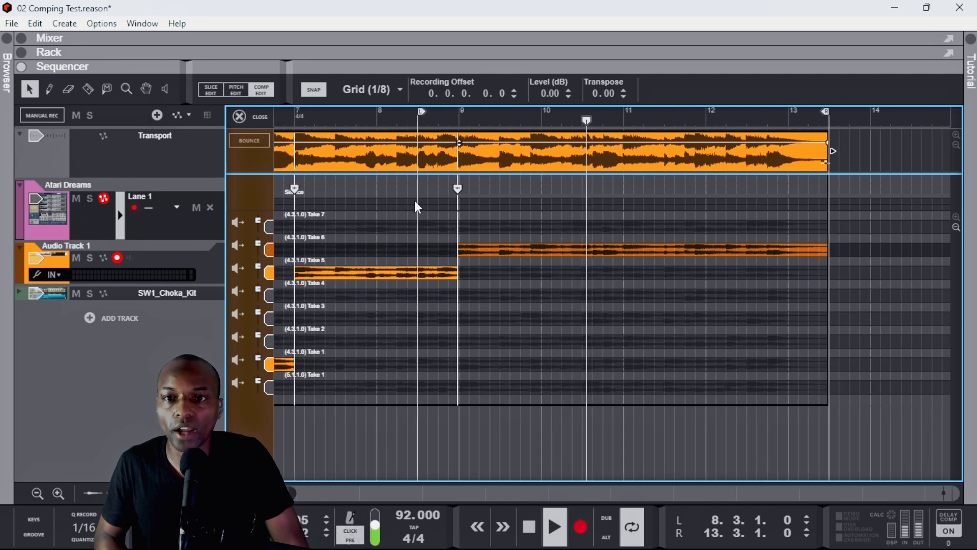
scroll(414, 203, down, 2)
key(space)
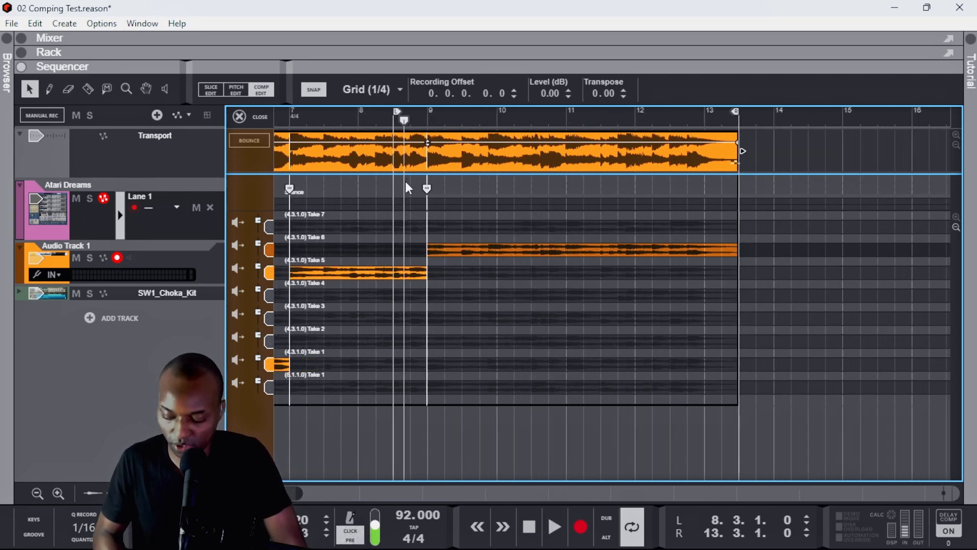
key(space)
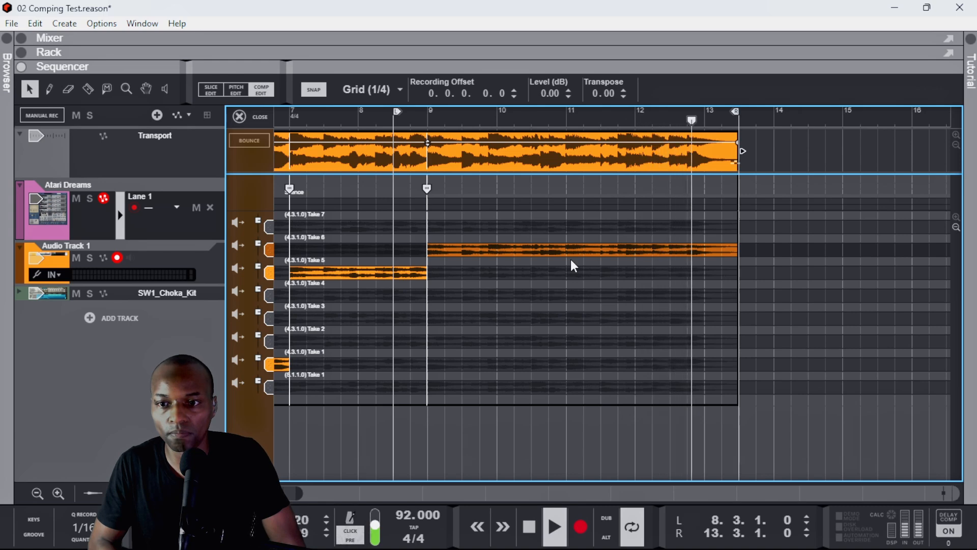
key(space)
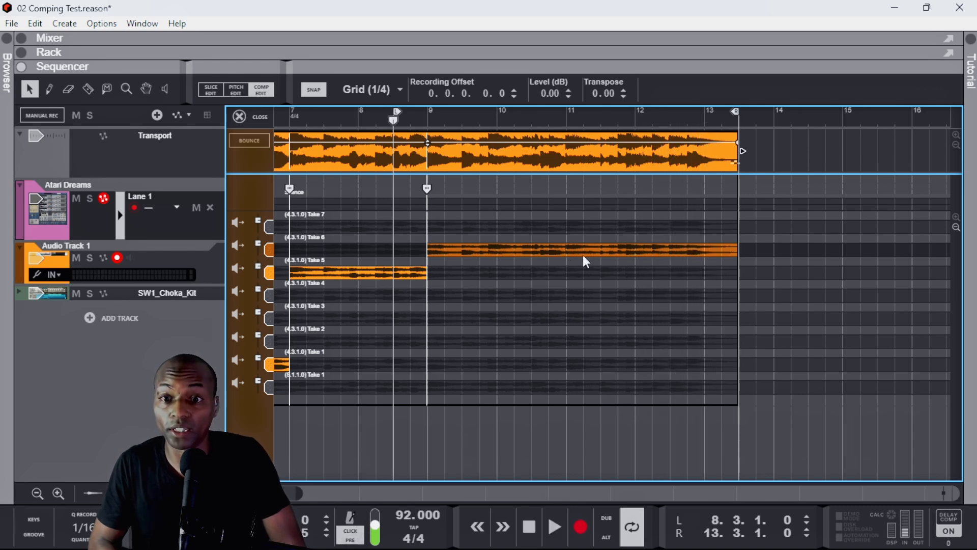
Assign the comp from bar 11 to the end to Take 7 and play back the result
click(566, 222)
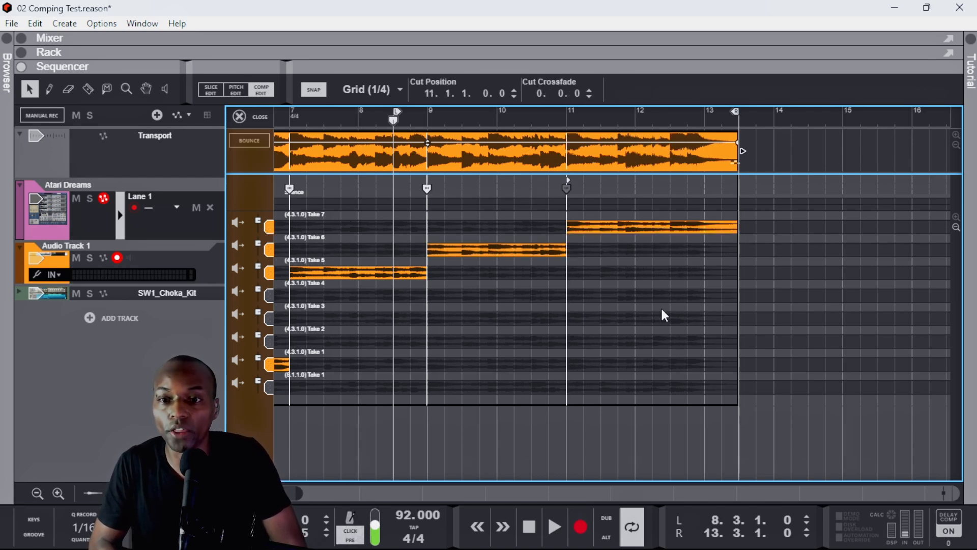
key(space)
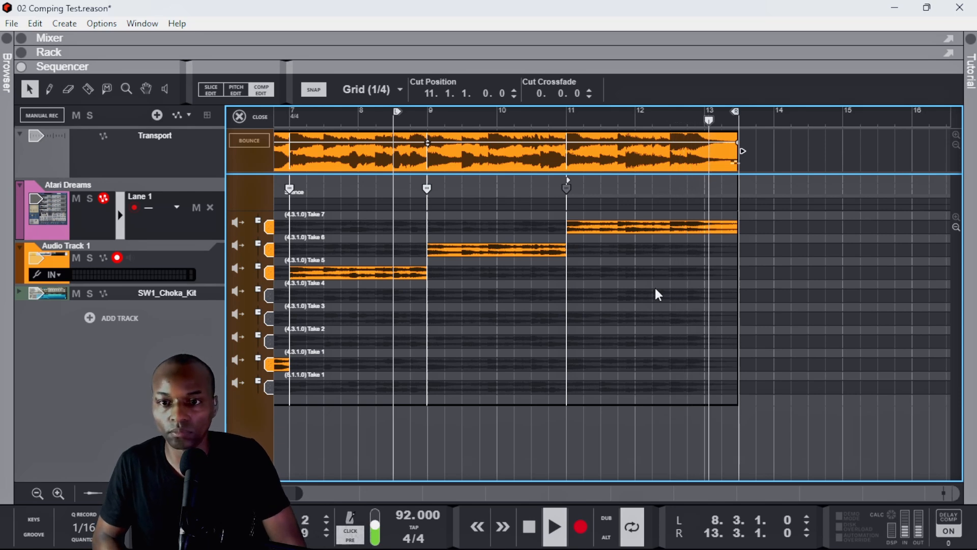
key(space)
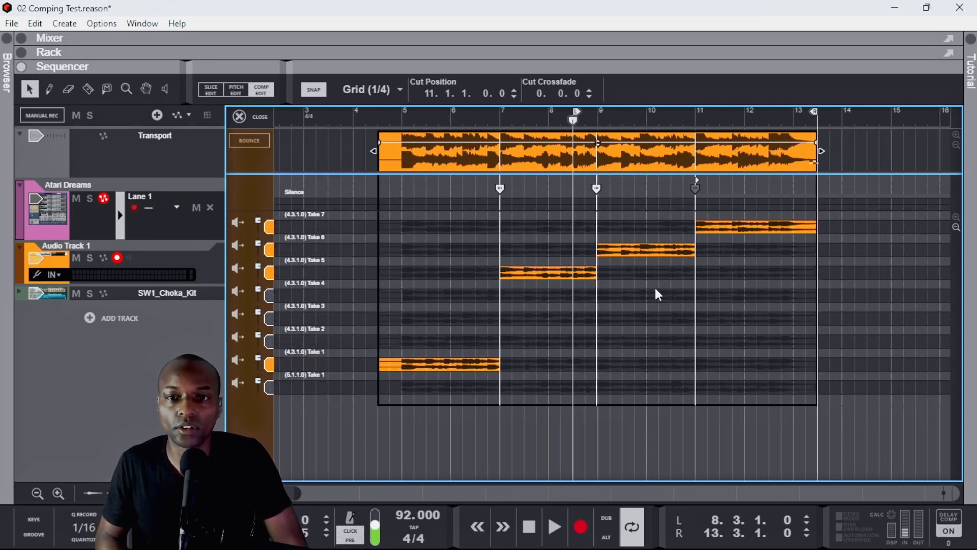
Try Take 2 between bars 9 and 11, replace it with the 4.3.1.0 Take 1, and play back the segment
click(630, 338)
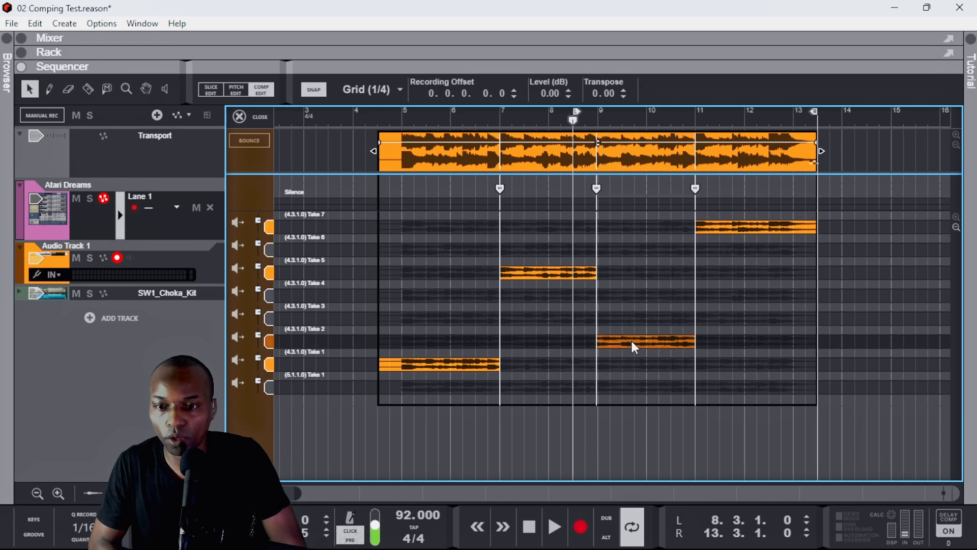
key(space)
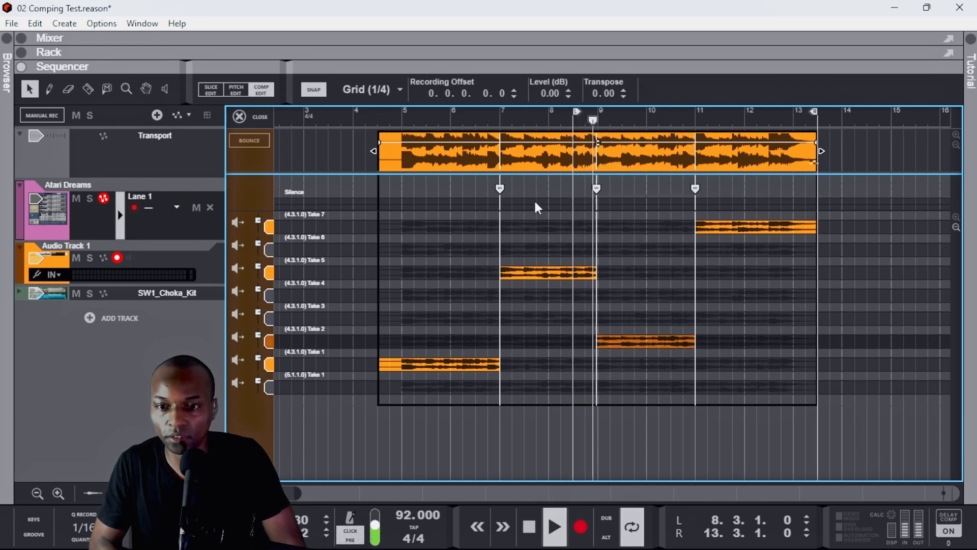
click(634, 363)
key(space)
key(space)
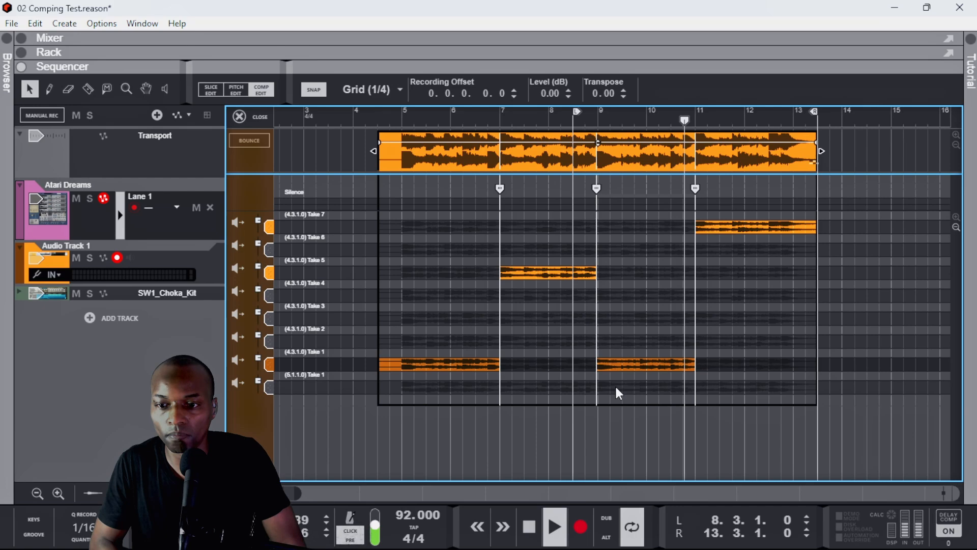
key(Return)
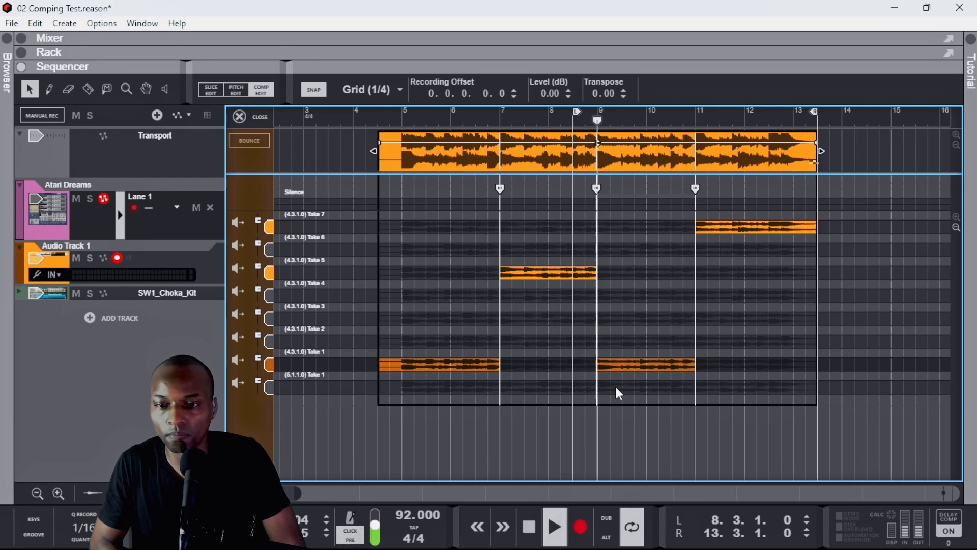
Move the cut between Take 5 and the 4.3.1.0 Take 1 closer to bar 9, at position 8.4.4.207.9
scroll(604, 347, up, 6)
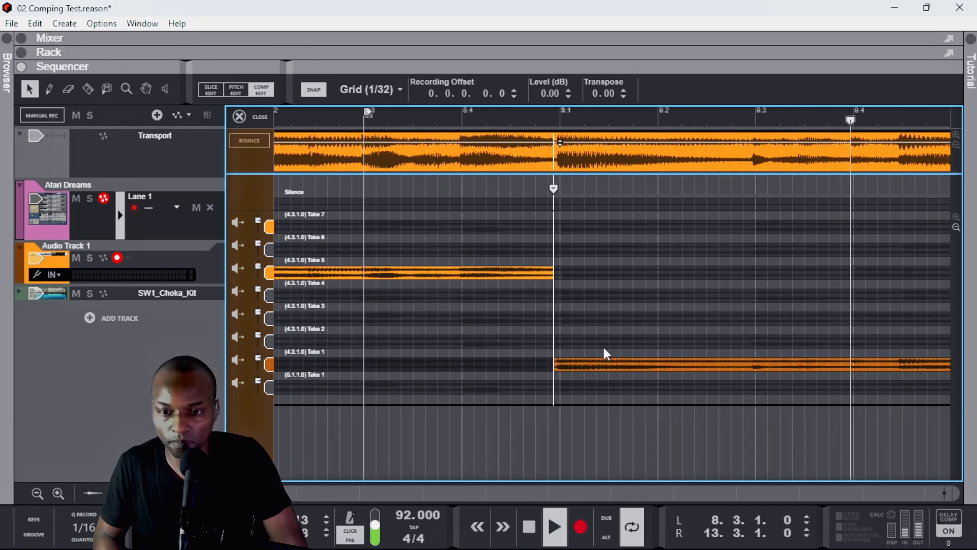
scroll(604, 348, up, 4)
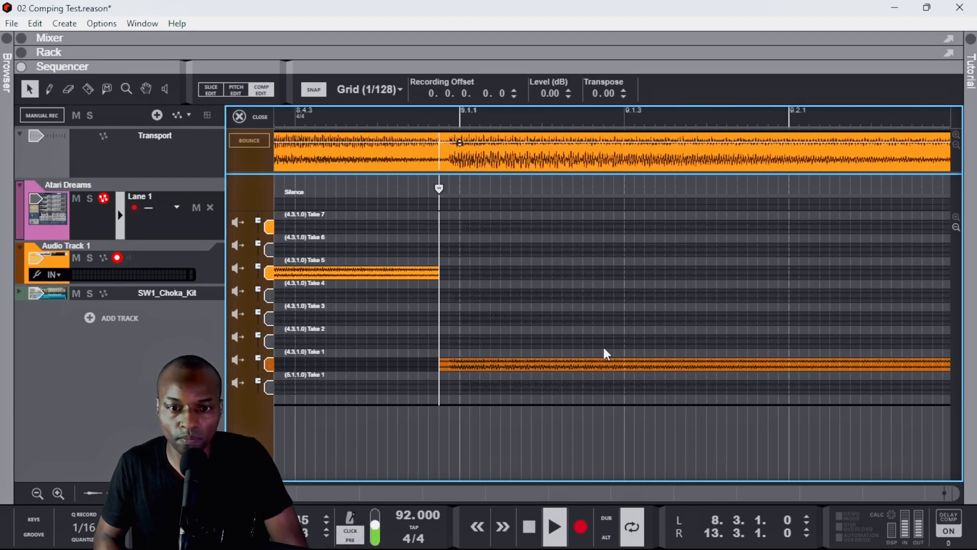
scroll(604, 347, left, 1)
key(space)
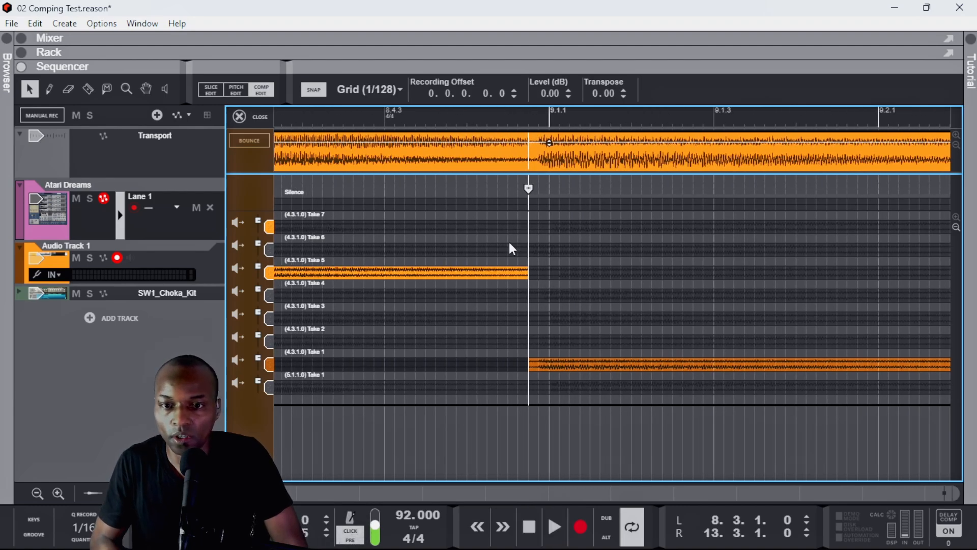
click(529, 191)
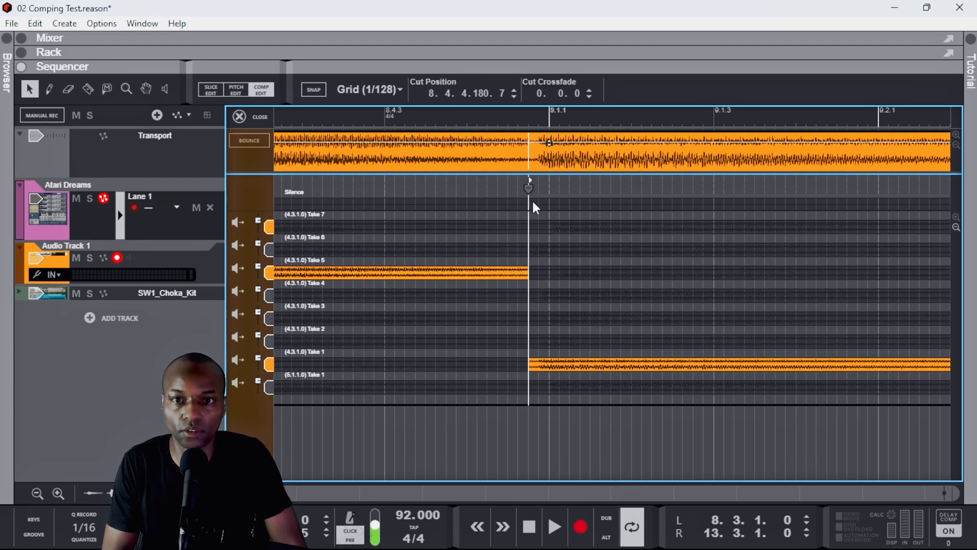
drag(529, 194, 538, 198)
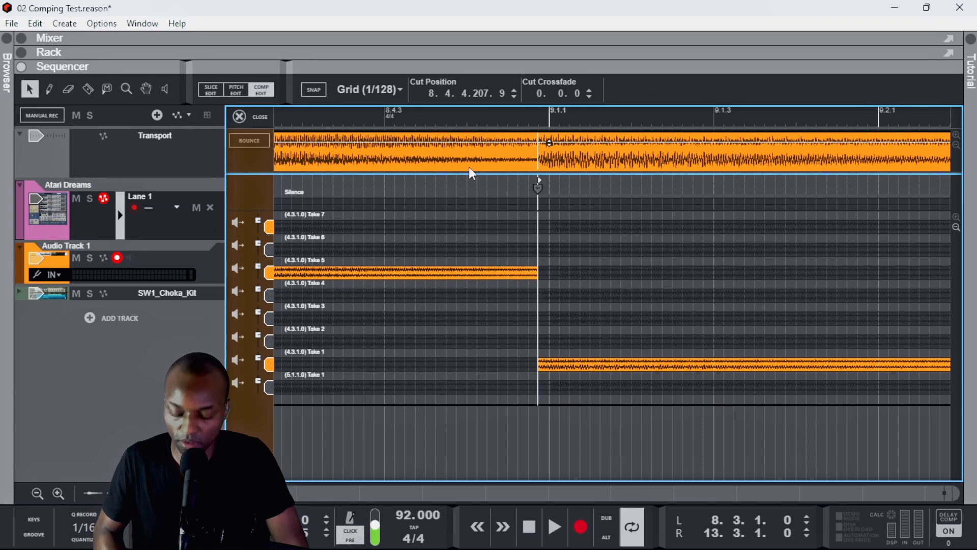
Play back the comp from the left locator through the adjusted cut and the final Take 7 segment
scroll(468, 167, down, 5)
key(space)
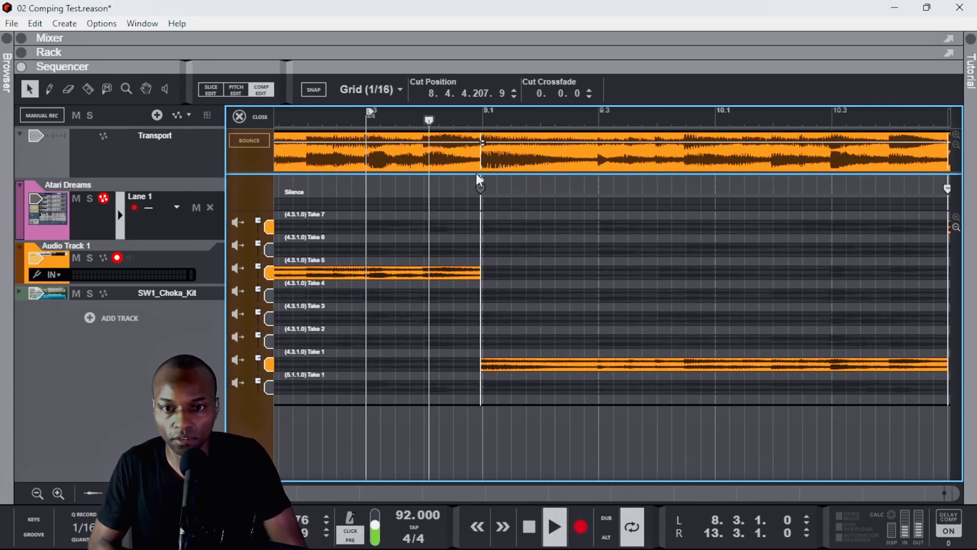
scroll(480, 178, down, 4)
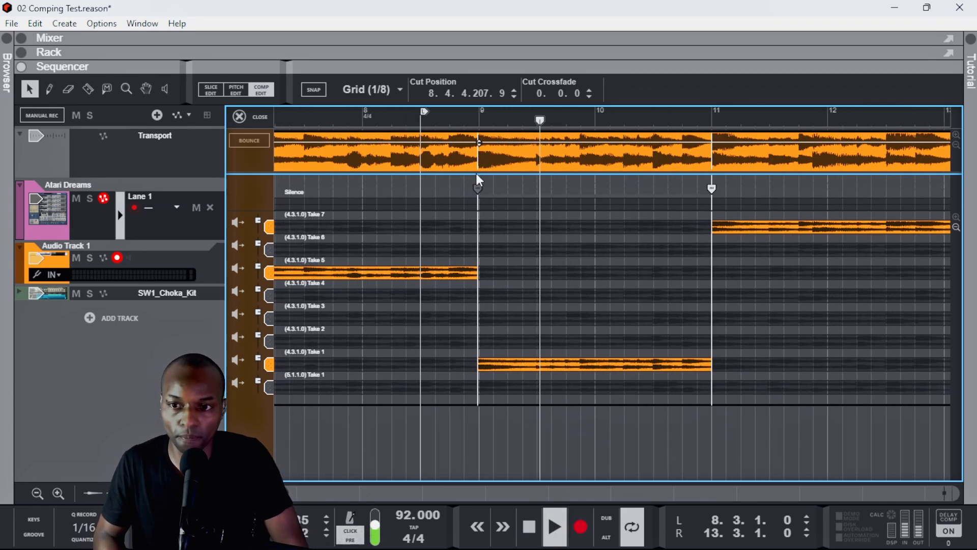
scroll(476, 174, left, 3)
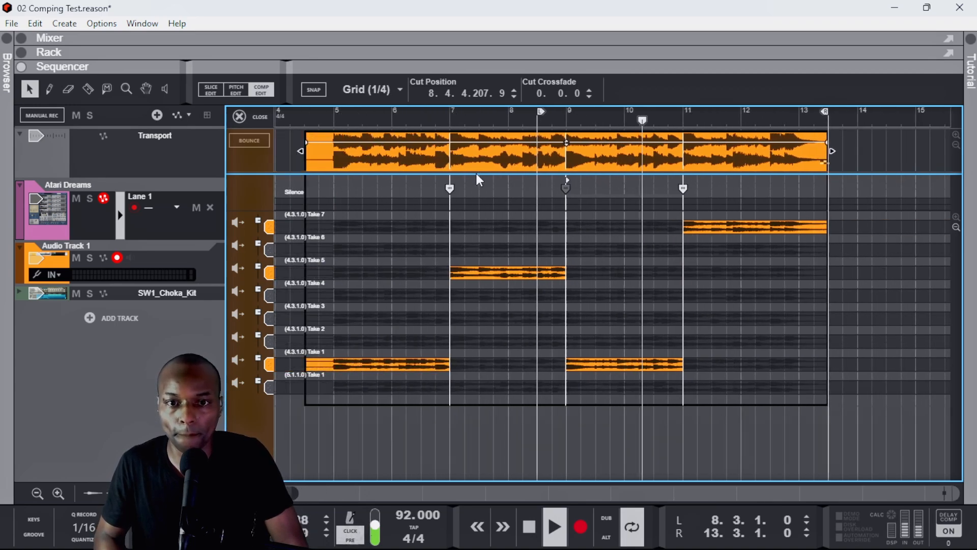
scroll(476, 173, down, 1)
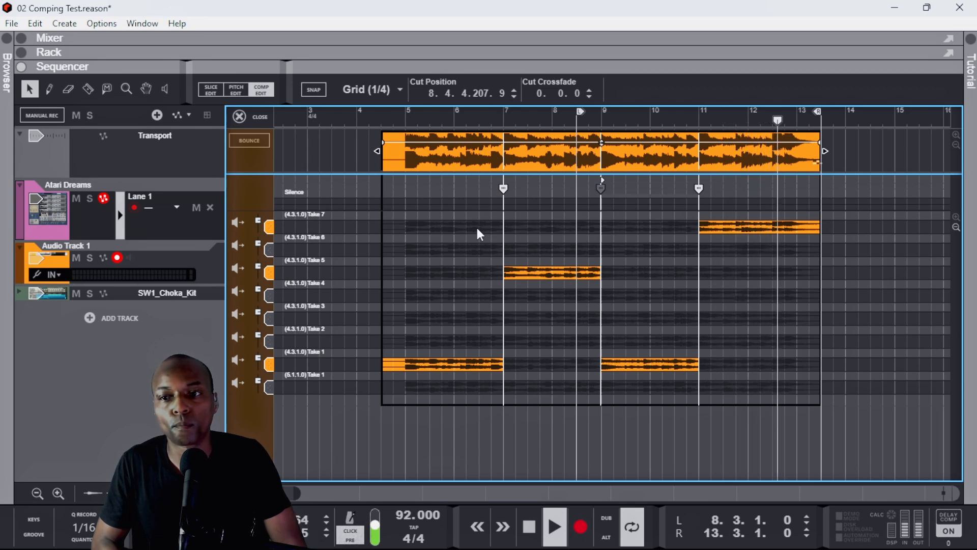
key(space)
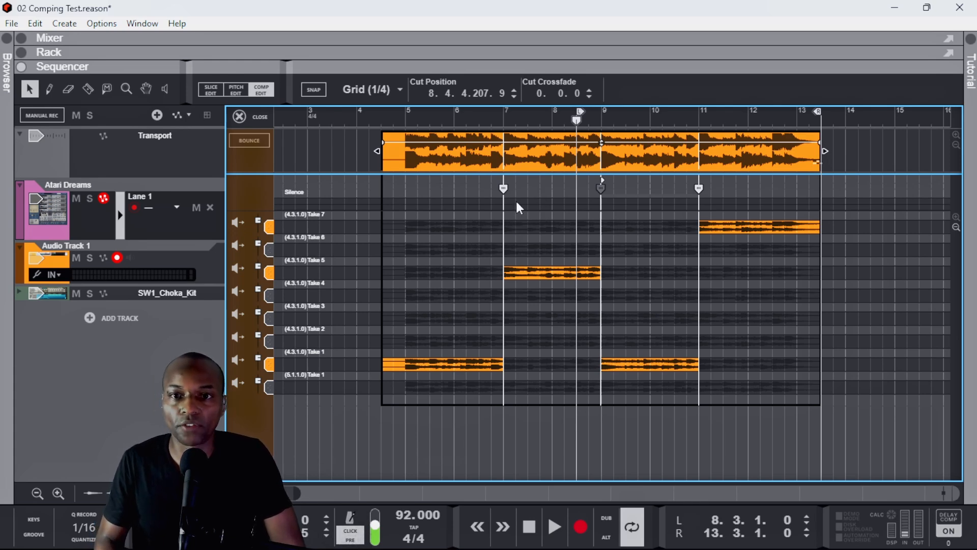
Select the cuts at bars 7, 9 and 11 and set their crossfade length to 0.10.0
click(504, 189)
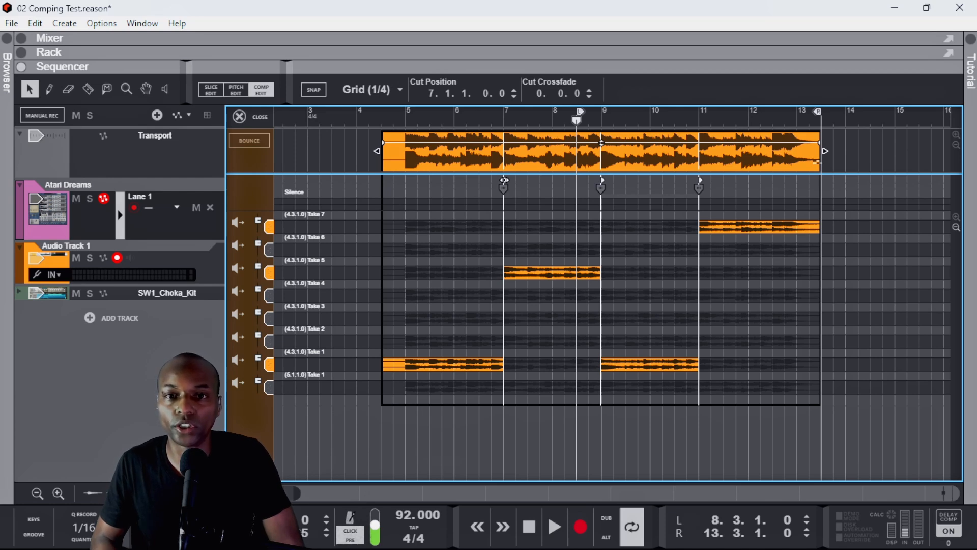
mouse_move(504, 180)
mouse_down()
mouse_move(529, 184)
mouse_move(488, 177)
mouse_up()
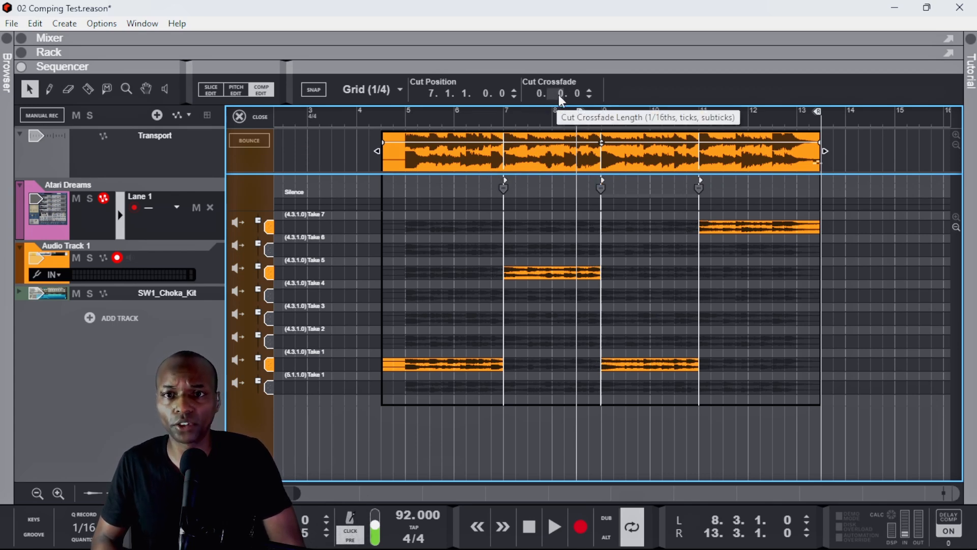
click(560, 95)
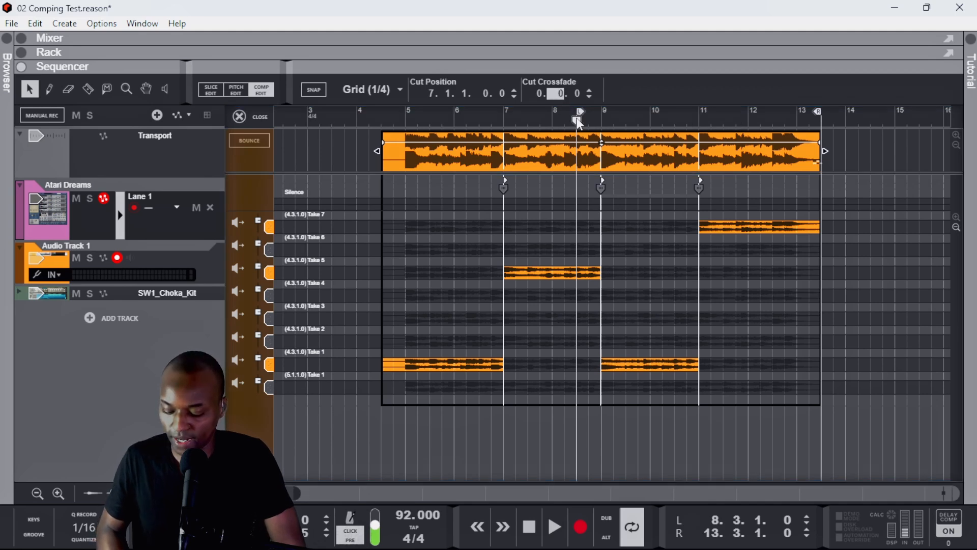
text(5)
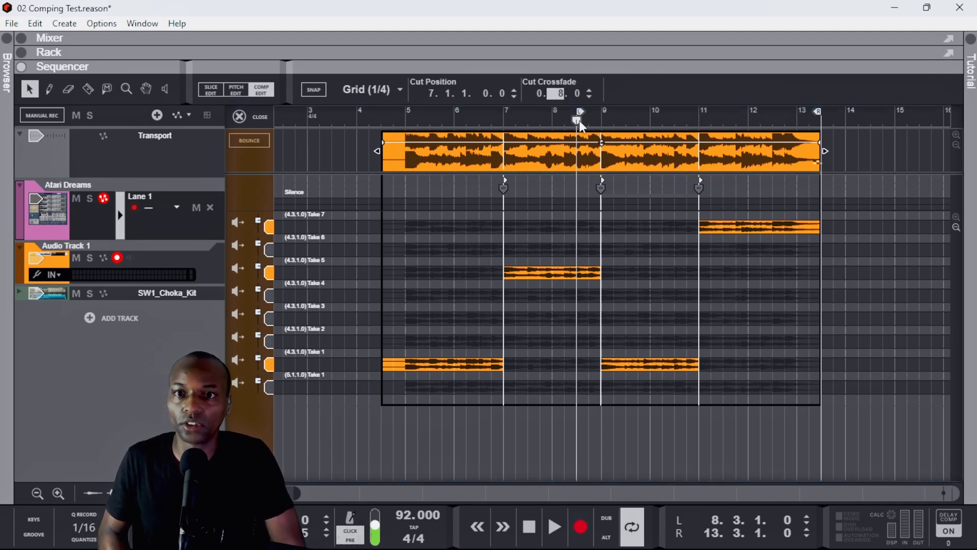
key(Return)
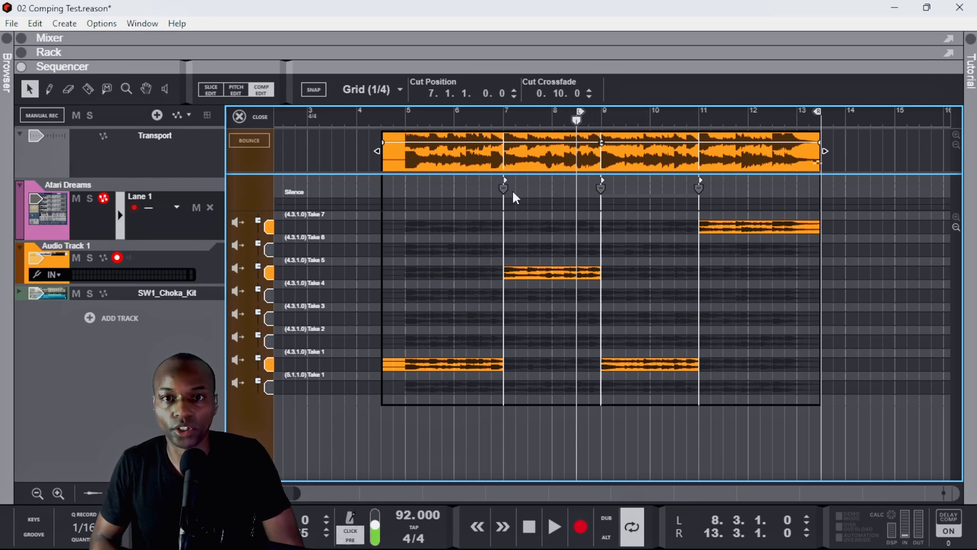
Play back the comp with the crossfaded cuts
drag(431, 94, 429, 93)
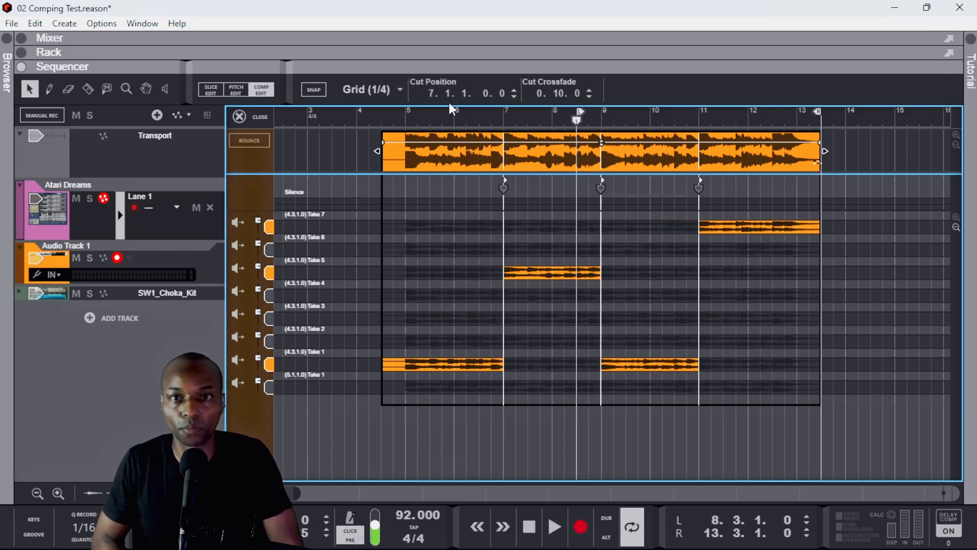
key(space)
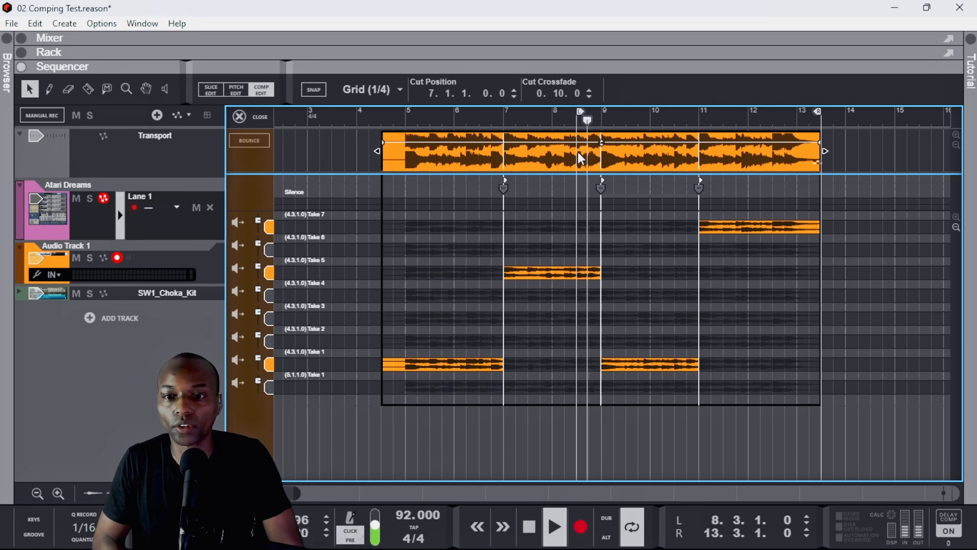
key(space)
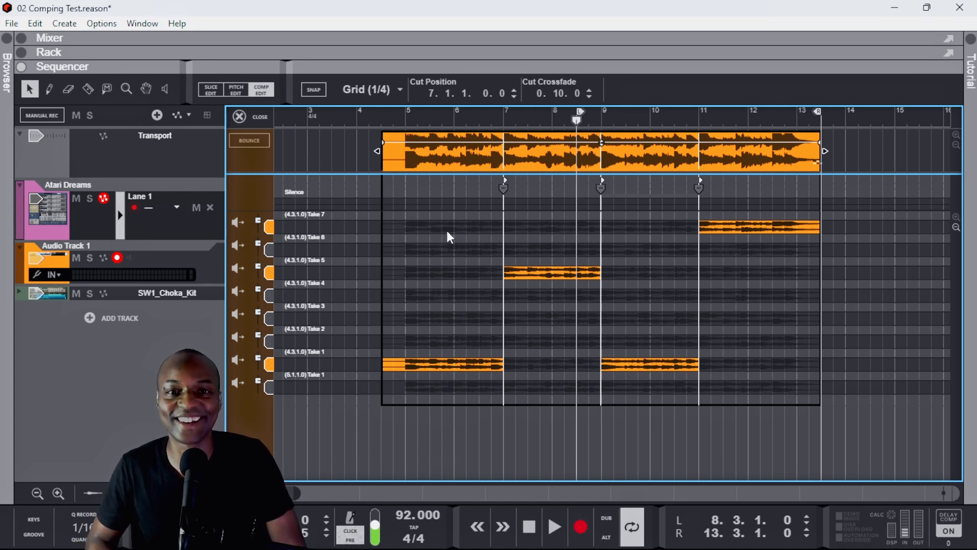
Bounce the finished comp to a new take and close the comp editor to return to the arrangement
click(249, 141)
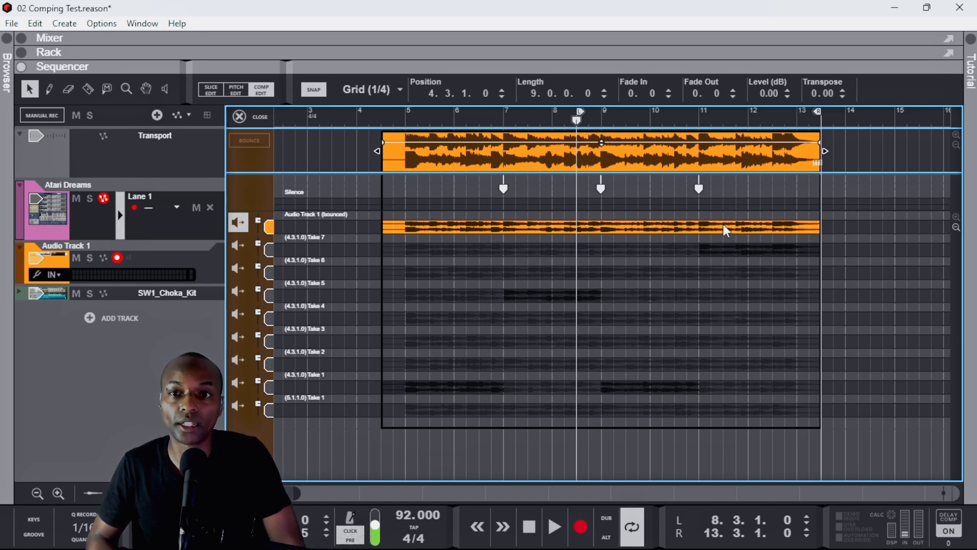
click(242, 226)
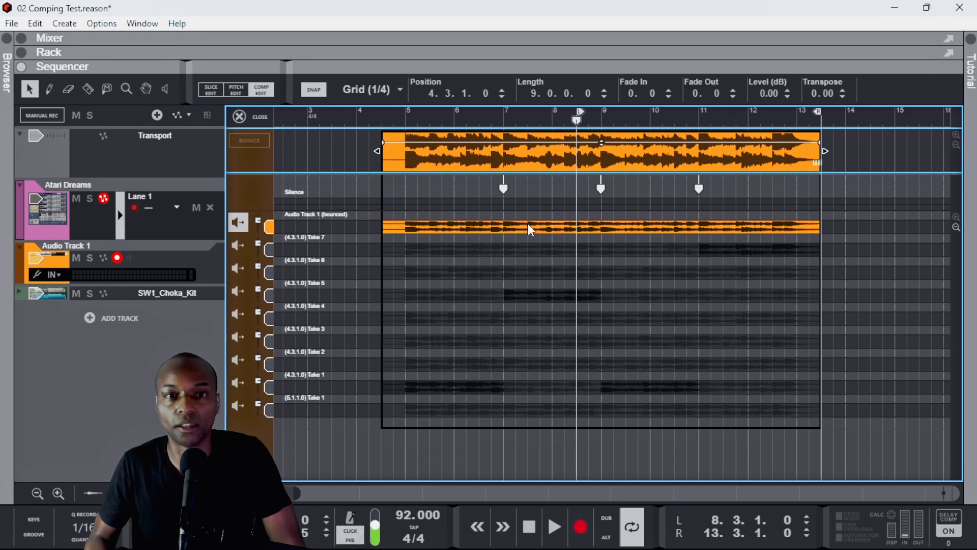
click(241, 118)
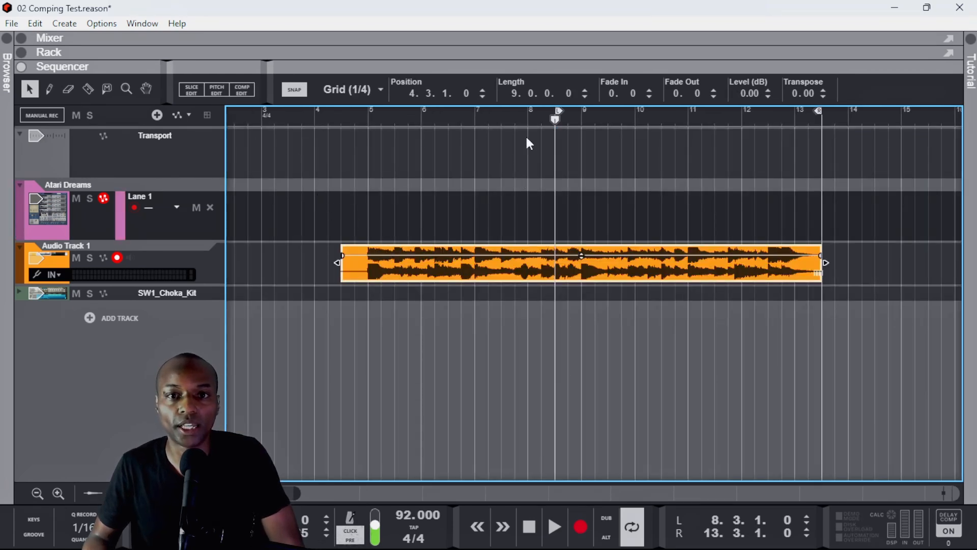
Set the loop locators to bars 5 and 13 and play back the bounced clip on Audio Track 1
drag(558, 111, 380, 143)
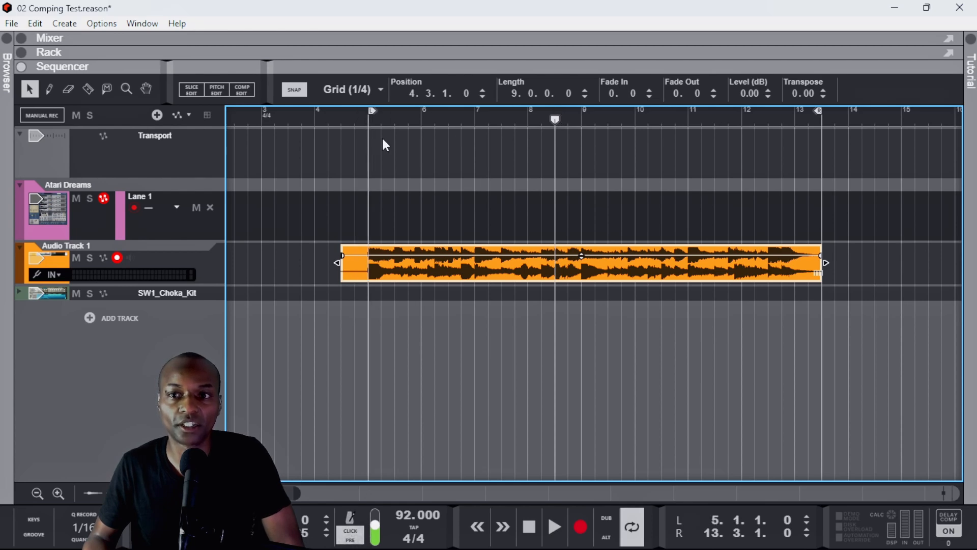
drag(820, 113, 793, 117)
key(space)
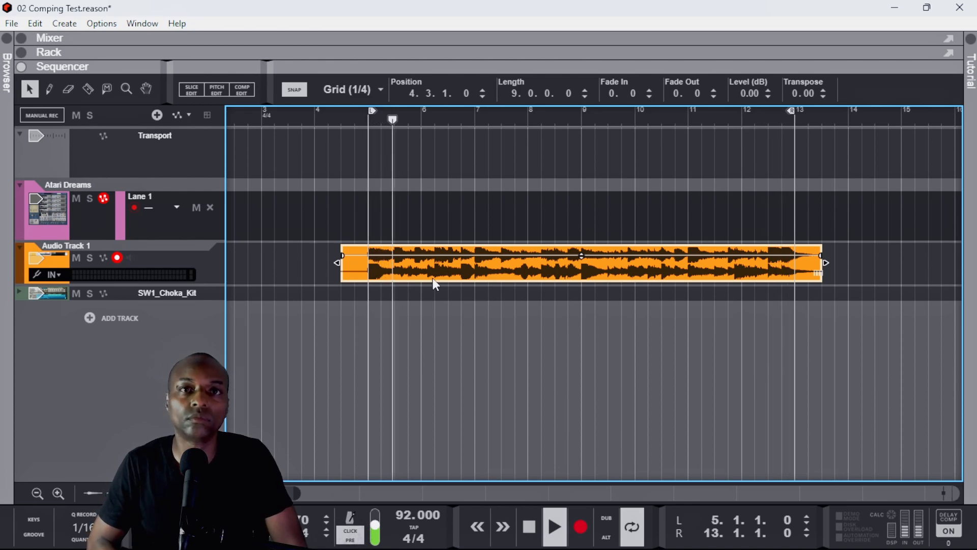
key(space)
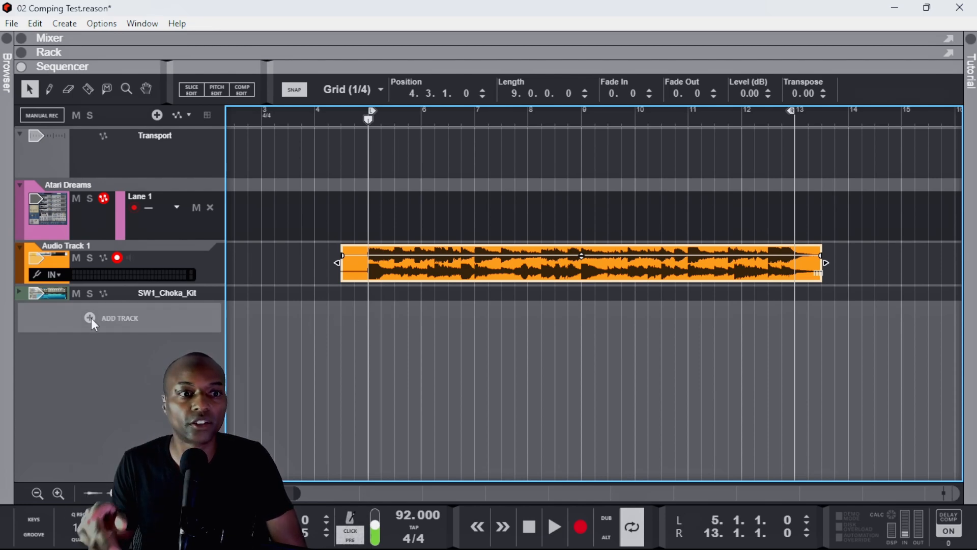
Unfold and select the SW1_Choka_Kit track, and turn off record enable on Audio Track 1
click(21, 293)
click(33, 305)
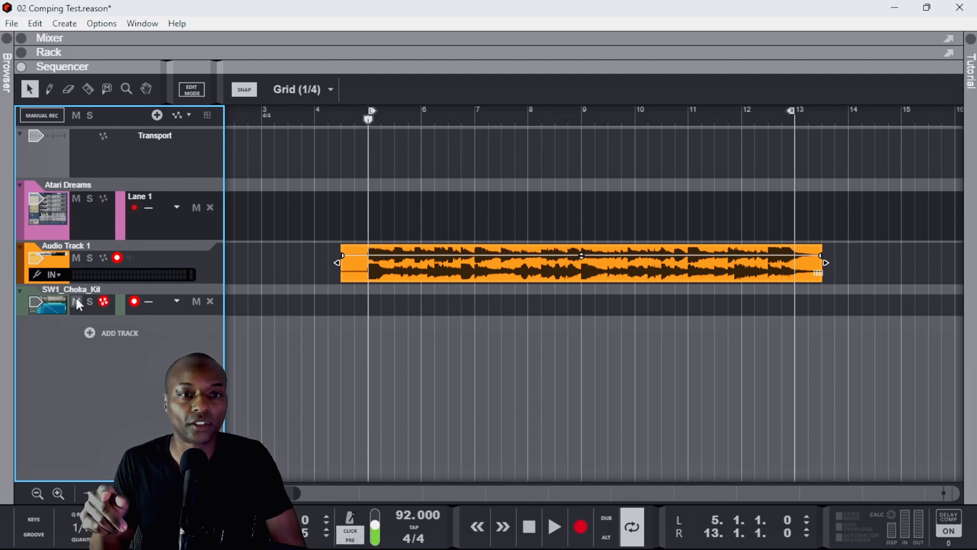
click(117, 258)
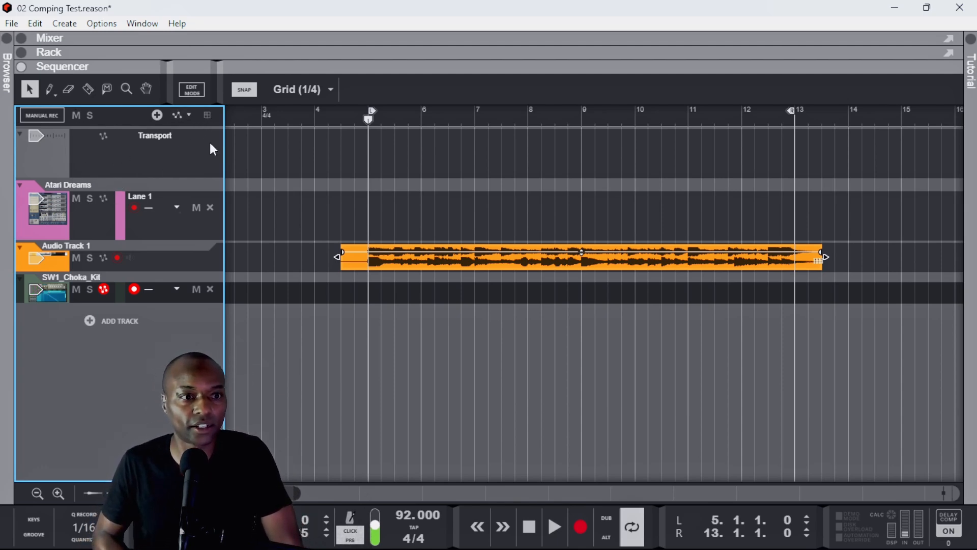
Show the SW1_Choka_Kit's NN-XT device in the rack and create a new audio track below it
click(59, 290)
click(599, 192)
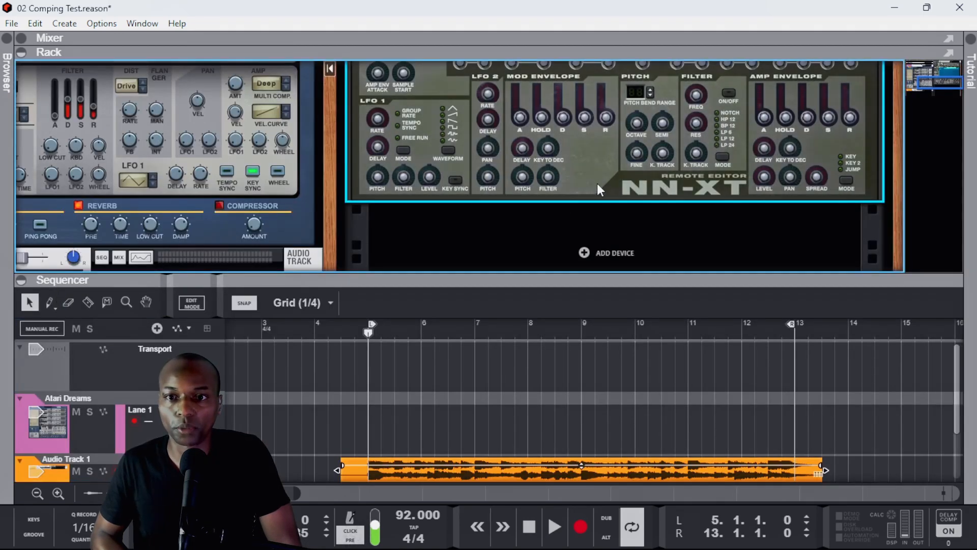
key(ctrl+t)
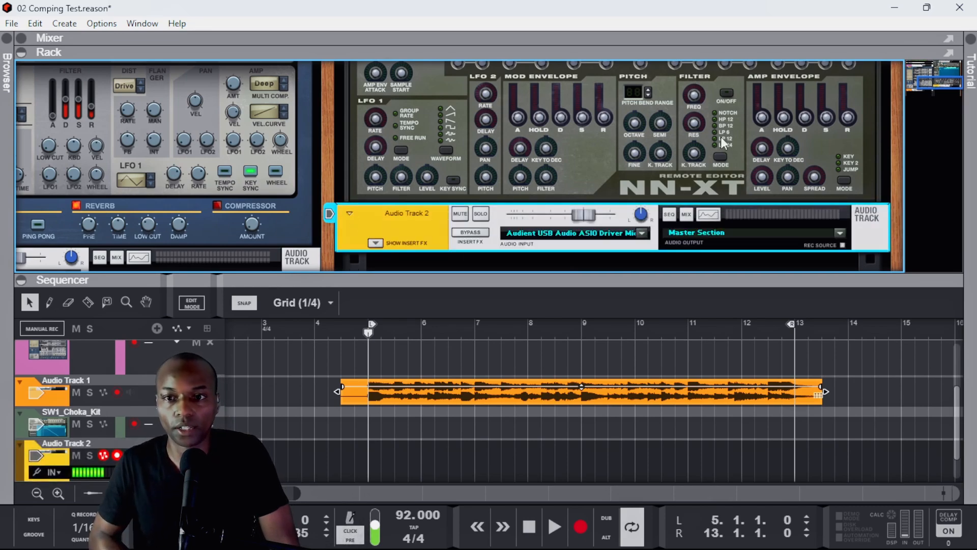
Enable Rec Source on the SW1_Choka_Kit mix channel, choose SW1_Choka_Kit as Audio Track 2's input, and return to the full sequencer
drag(893, 103, 826, 484)
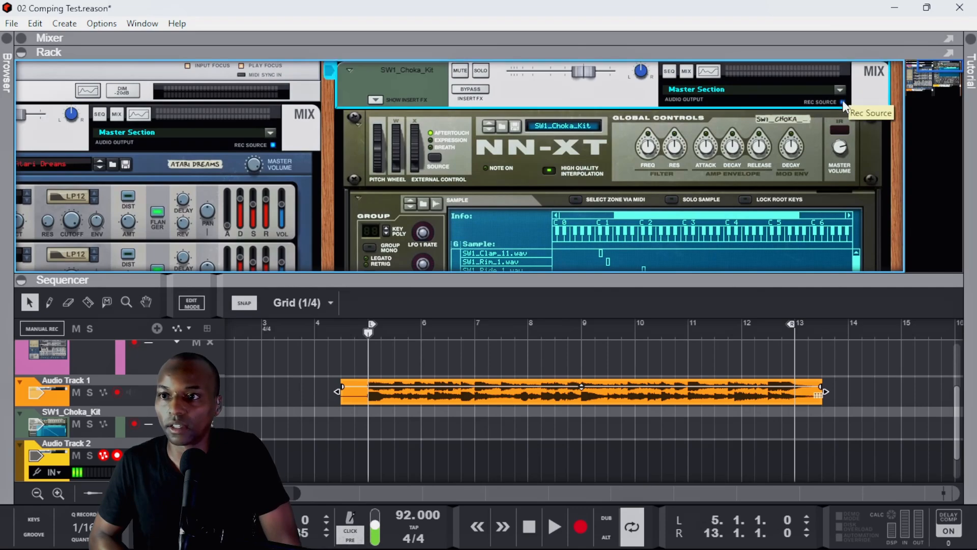
drag(899, 134, 862, 0)
drag(926, 67, 927, 82)
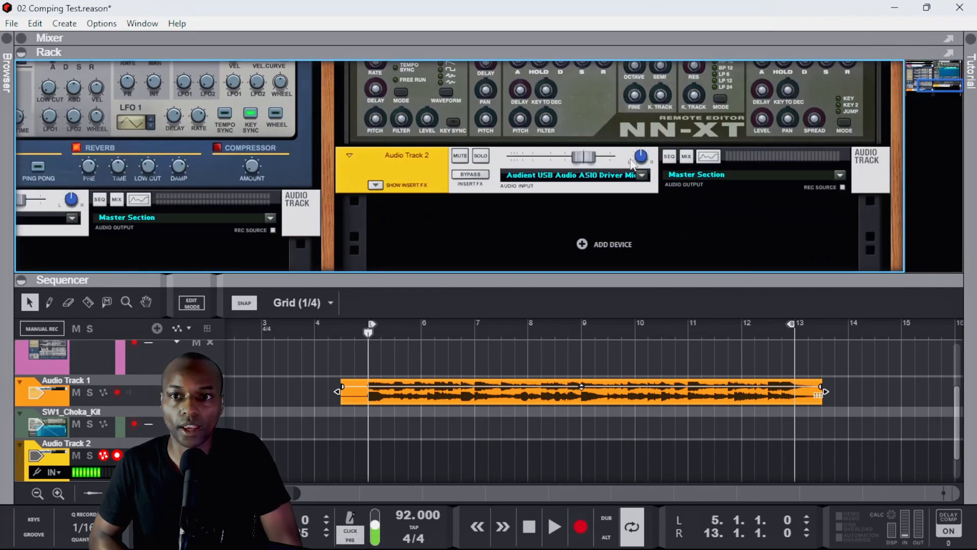
click(643, 174)
click(645, 206)
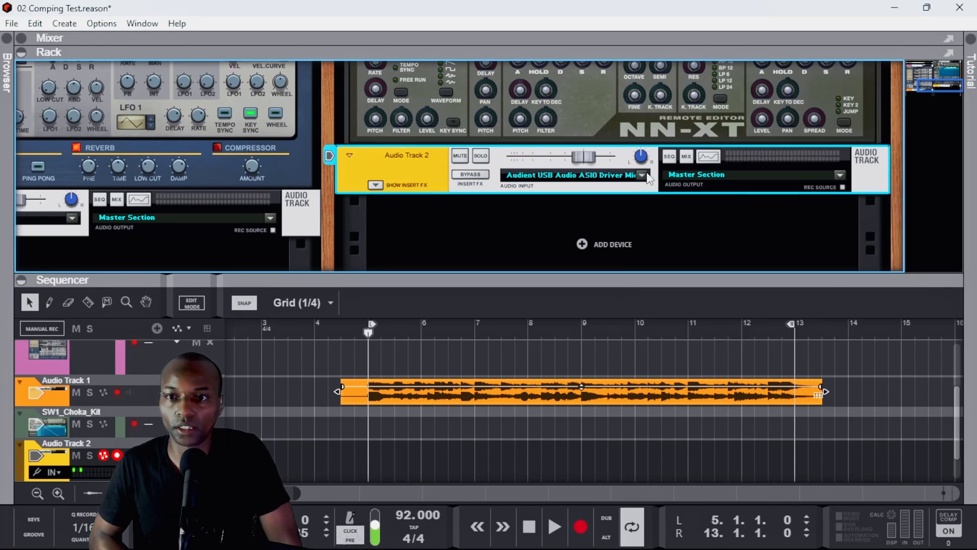
click(643, 174)
click(698, 283)
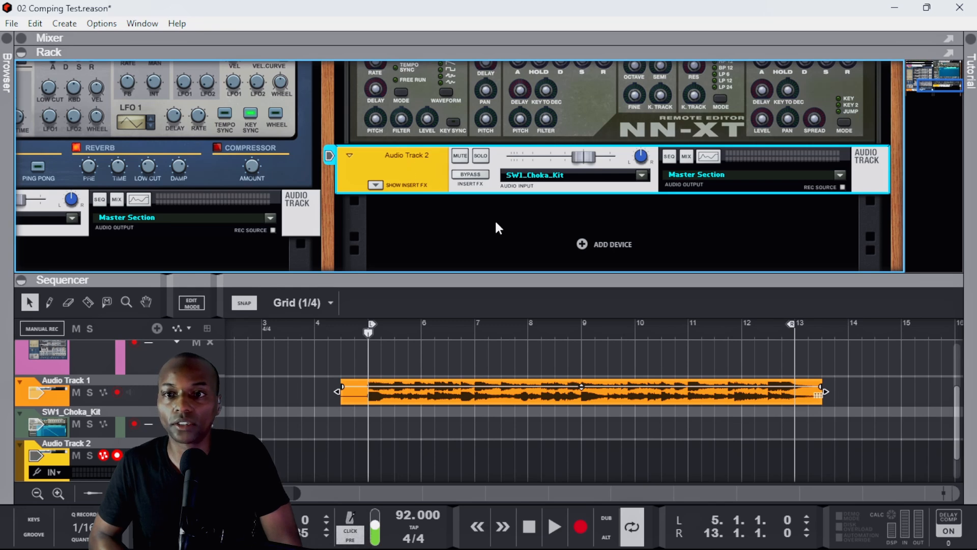
double_click(512, 283)
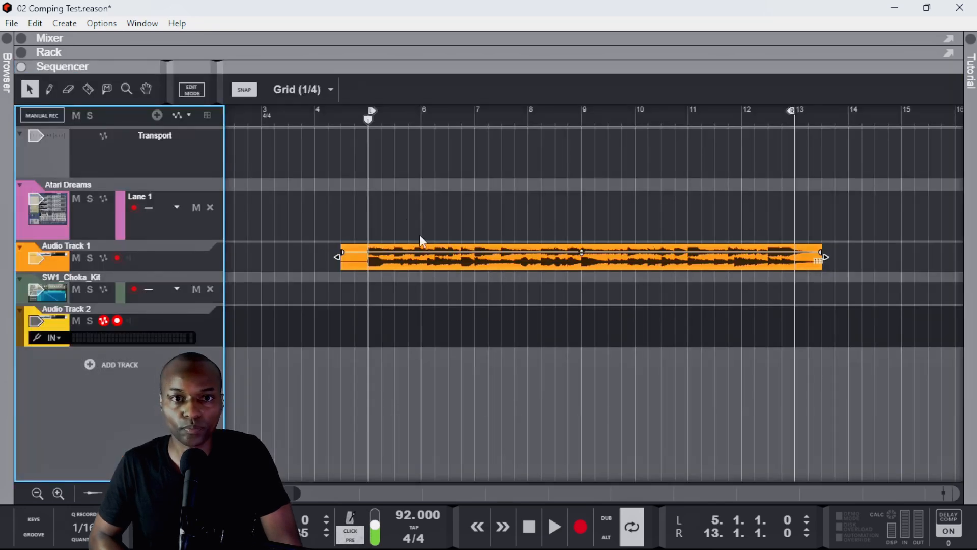
Set the left locator to 4.3.1.0 and the right locator to 13.3.1.0
click(369, 117)
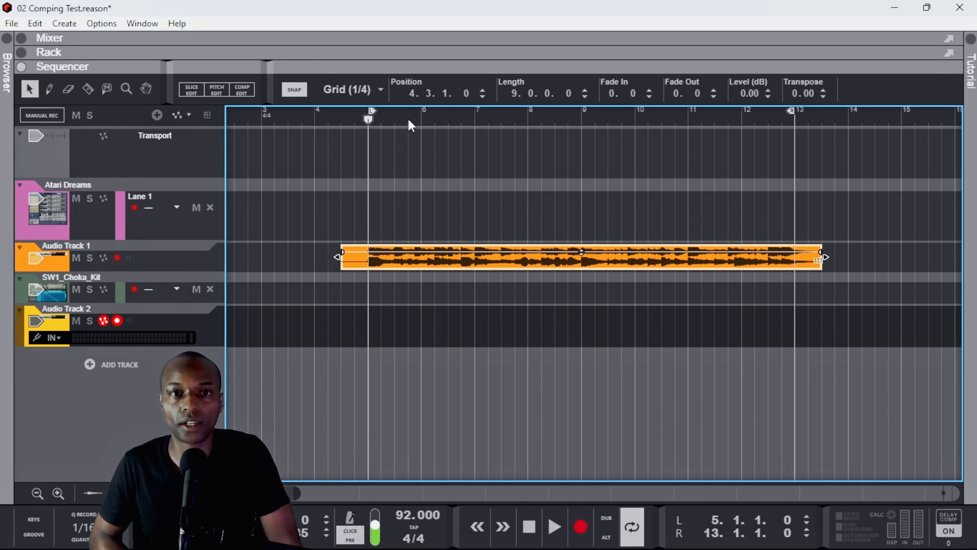
drag(370, 112, 349, 111)
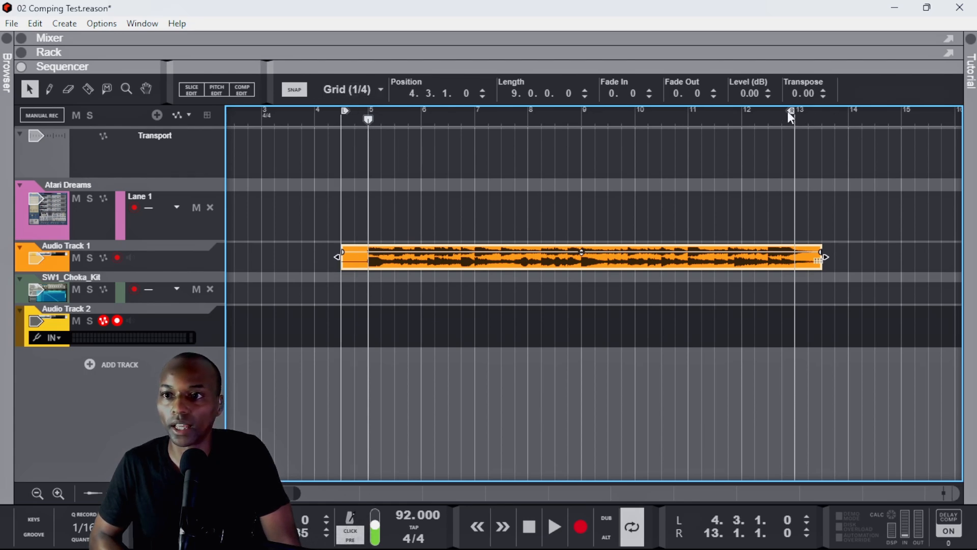
drag(792, 112, 815, 117)
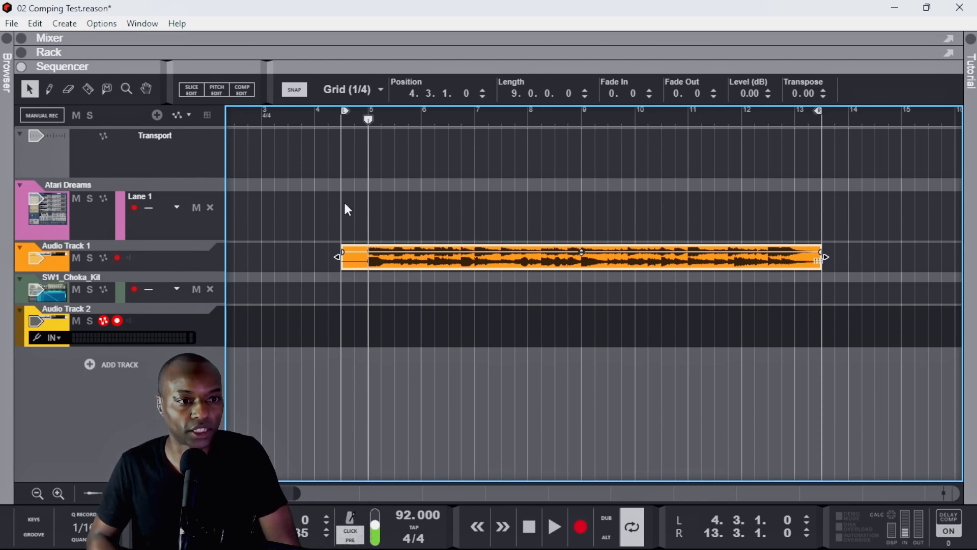
Record looped takes of SW1_Choka_Kit onto Audio Track 2, with the kit track selected but its own lane disarmed
click(36, 291)
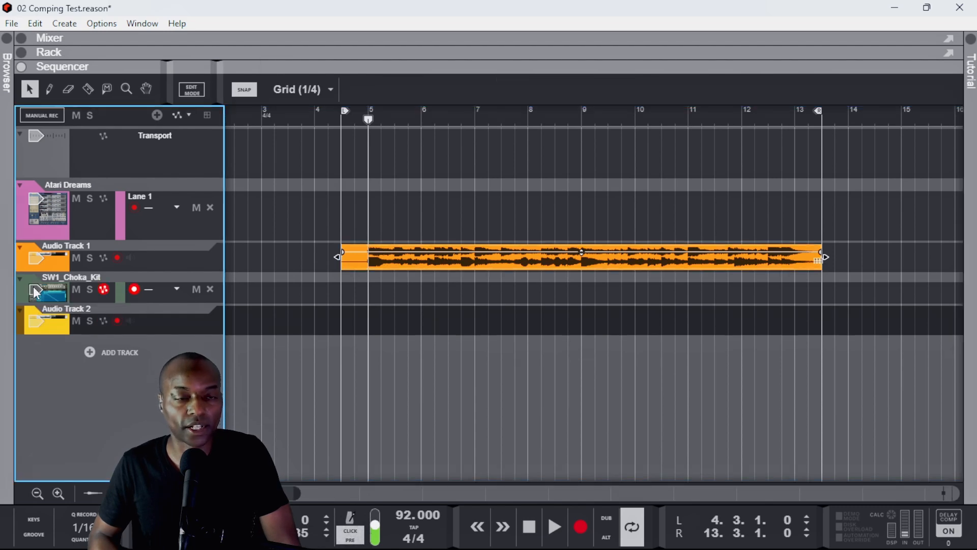
click(132, 290)
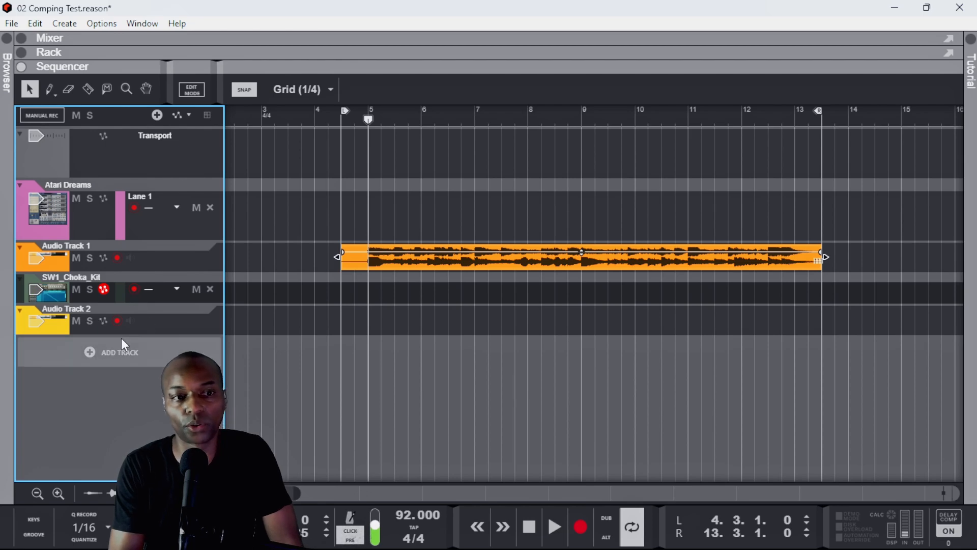
click(117, 321)
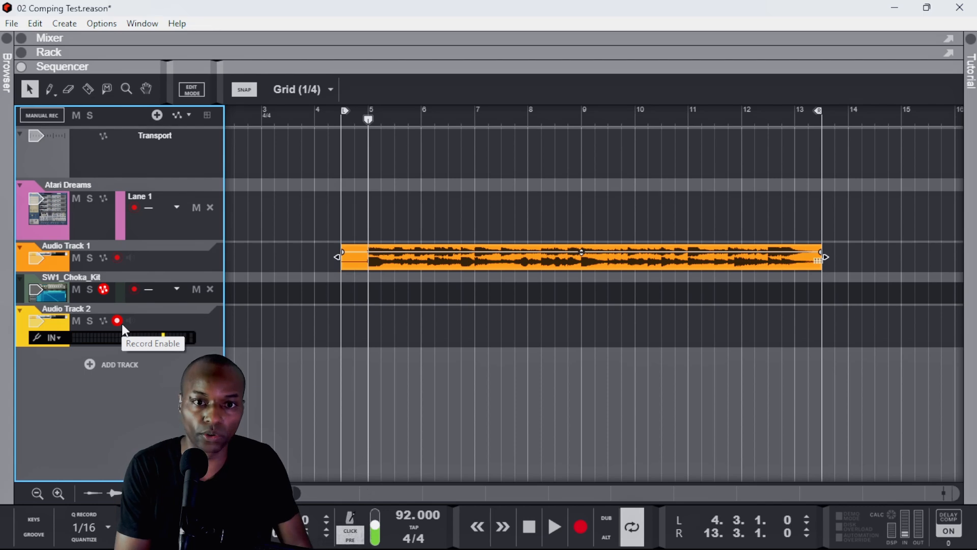
key(ctrl+Return)
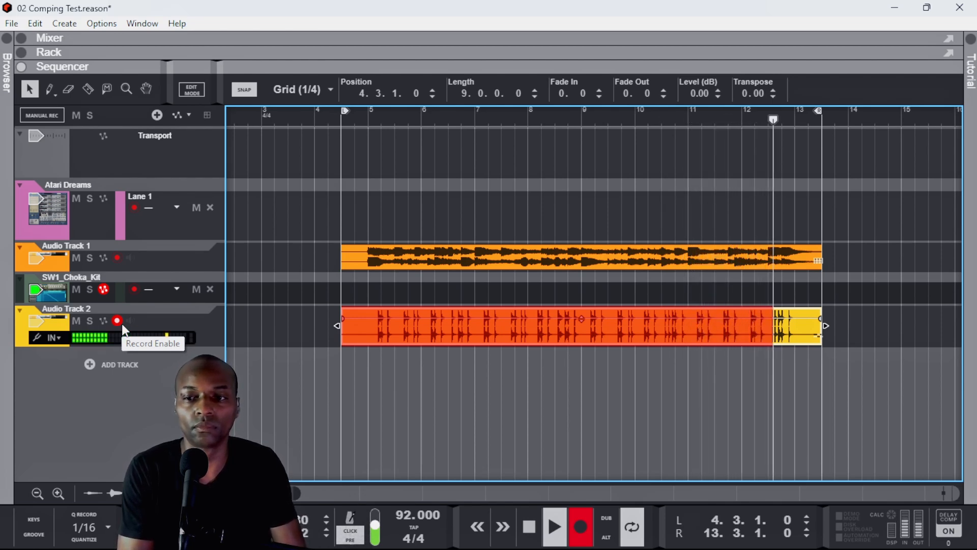
key(space)
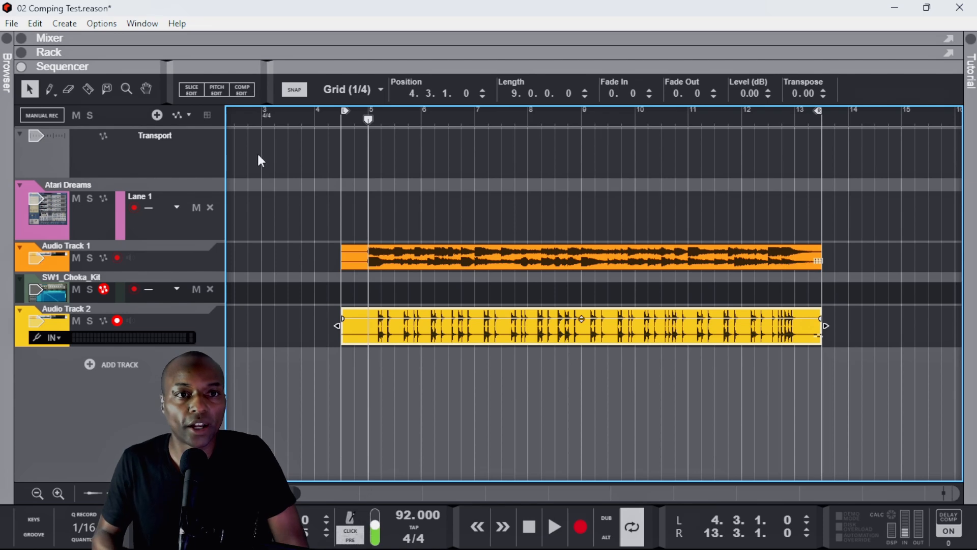
Open the recorded drum clip in Comp Edit and delete the cut near its end so Take 2 fills the comp
click(239, 90)
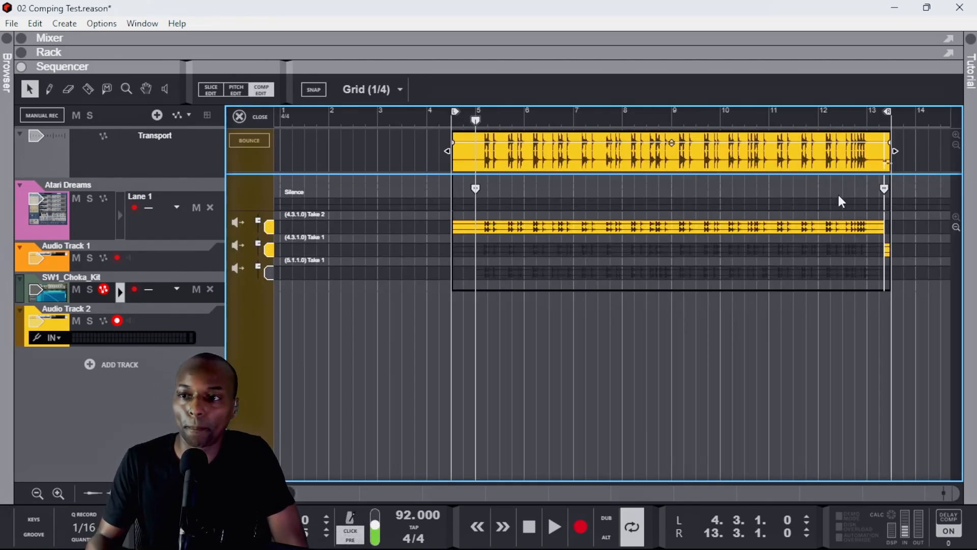
click(883, 190)
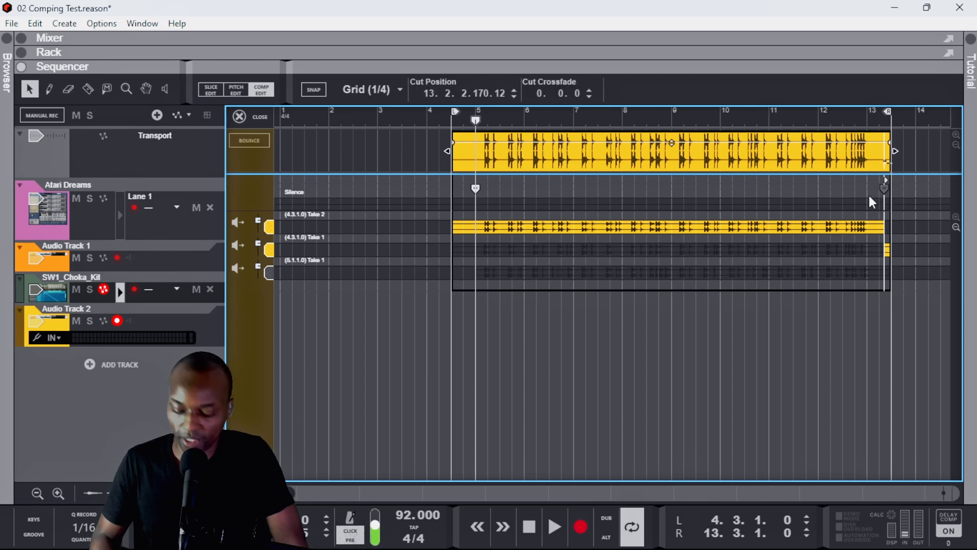
key(Delete)
scroll(500, 270, up, 5)
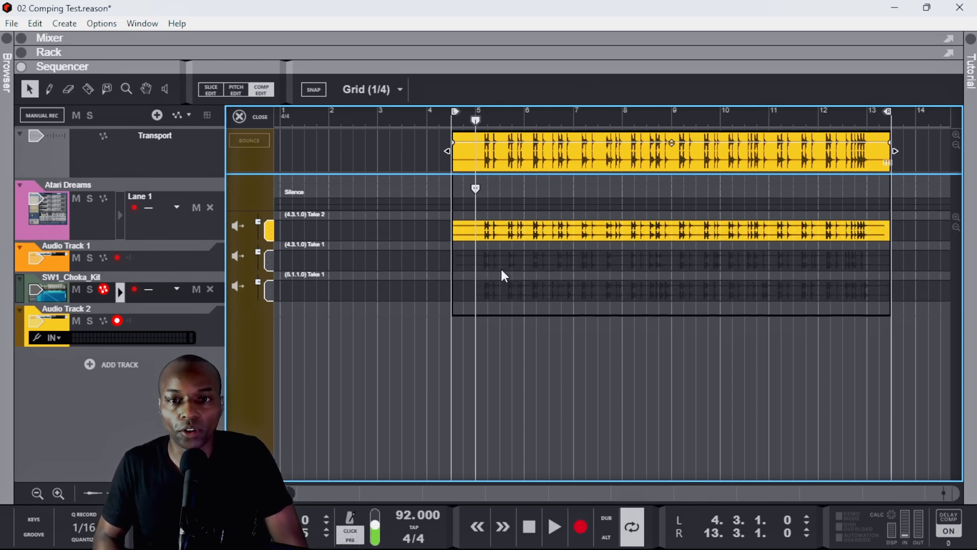
scroll(501, 271, up, 3)
scroll(502, 270, down, 3)
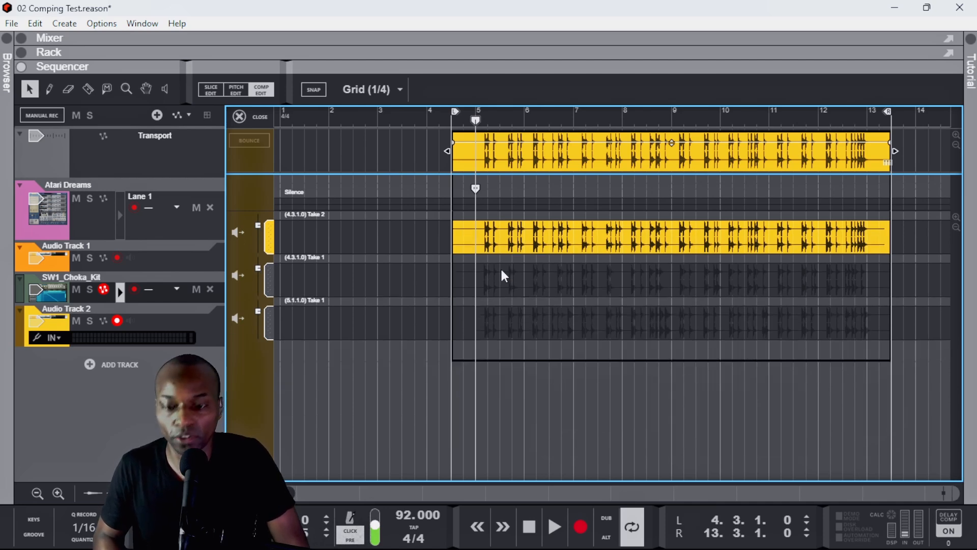
Play back the drum comp from bar 5 to audition Take 2
key(space)
key(space)
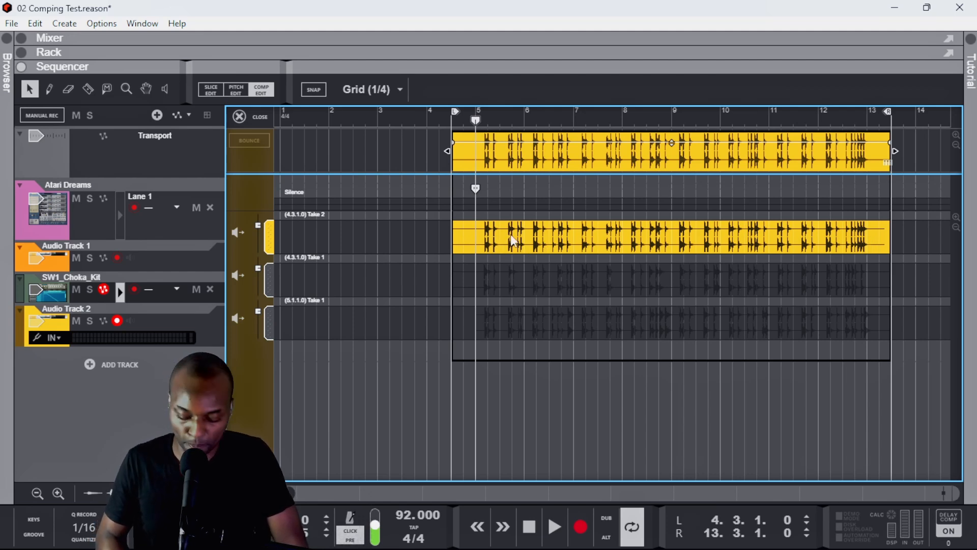
ctrl+scroll(511, 234, up, 5)
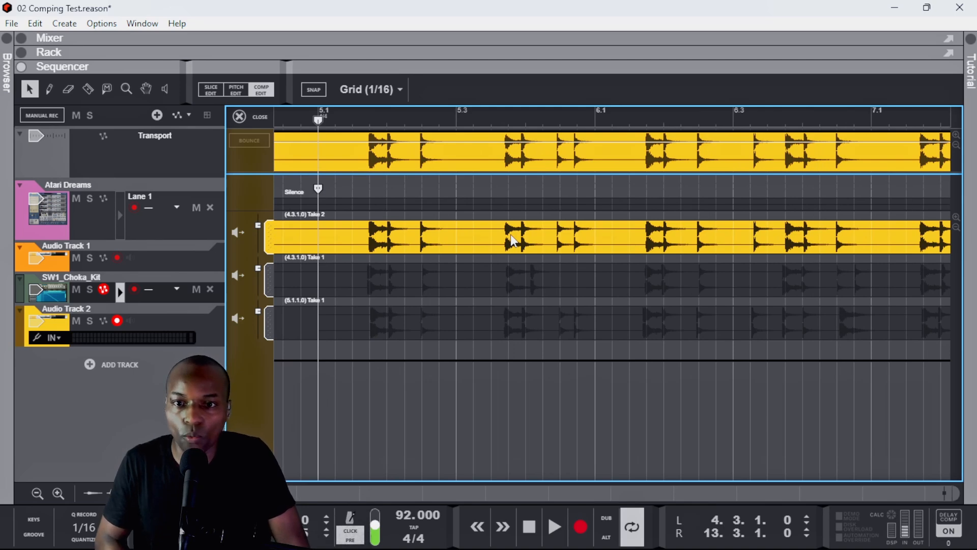
key(space)
Swap in a short segment of the 4.3.1.0 Take 1 with the Razor tool, starting at about 5.2.2.197 and ending before the next hit
scroll(511, 234, left, 3)
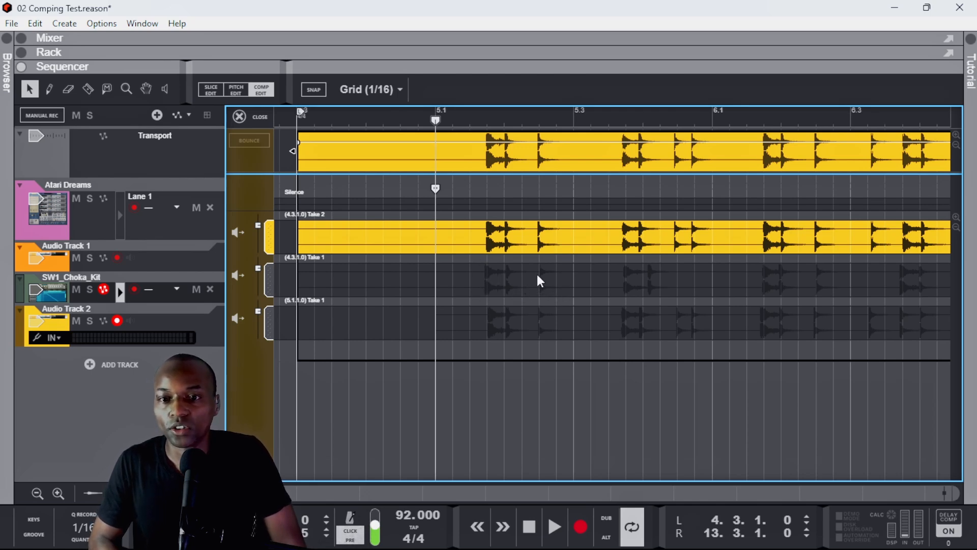
key(r)
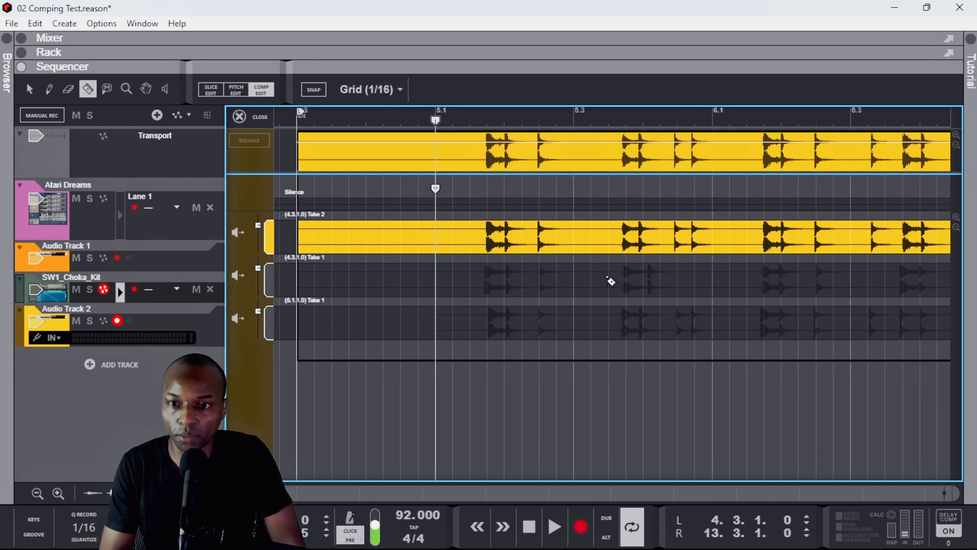
drag(534, 285, 538, 286)
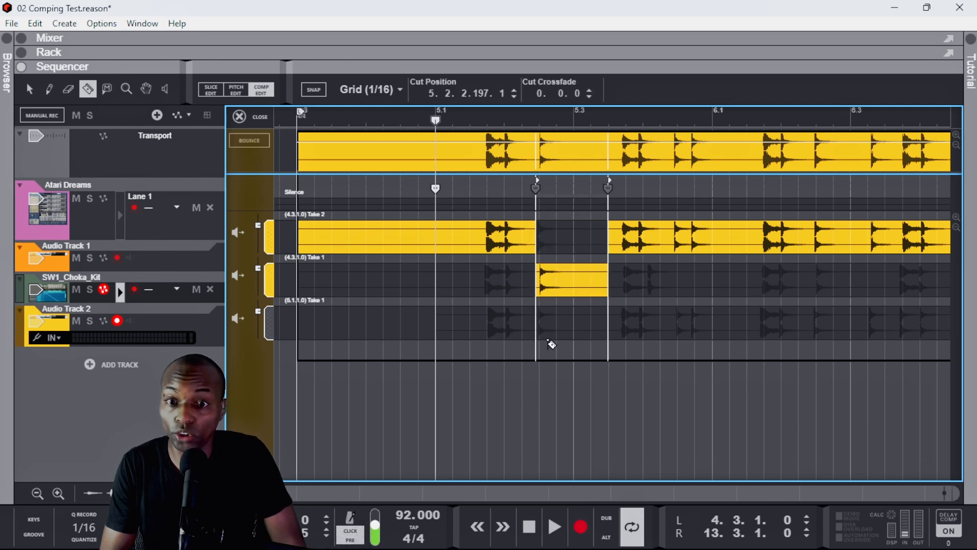
Play back the drum comp repeatedly from bar 5 to check the swapped-in Take 1 segment
key(space)
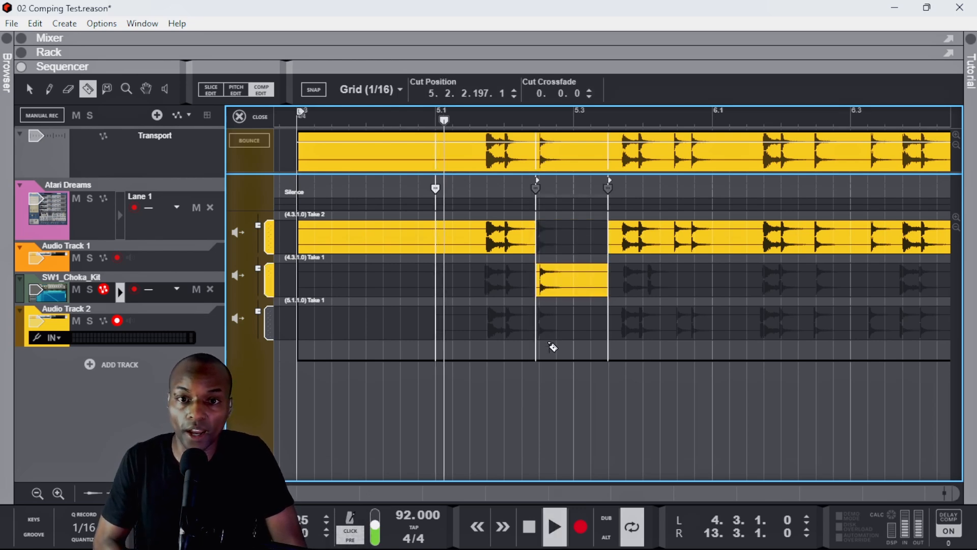
key(space)
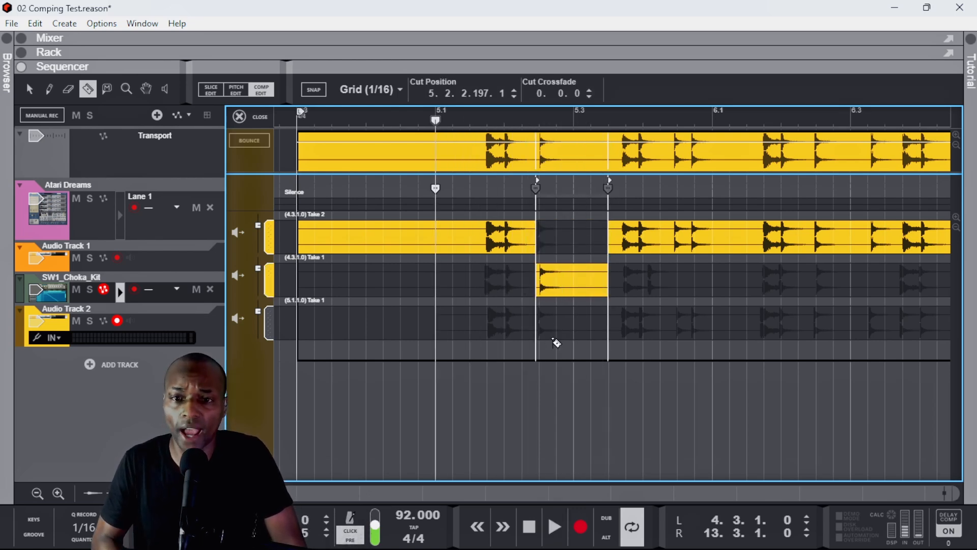
scroll(536, 314, right, 2)
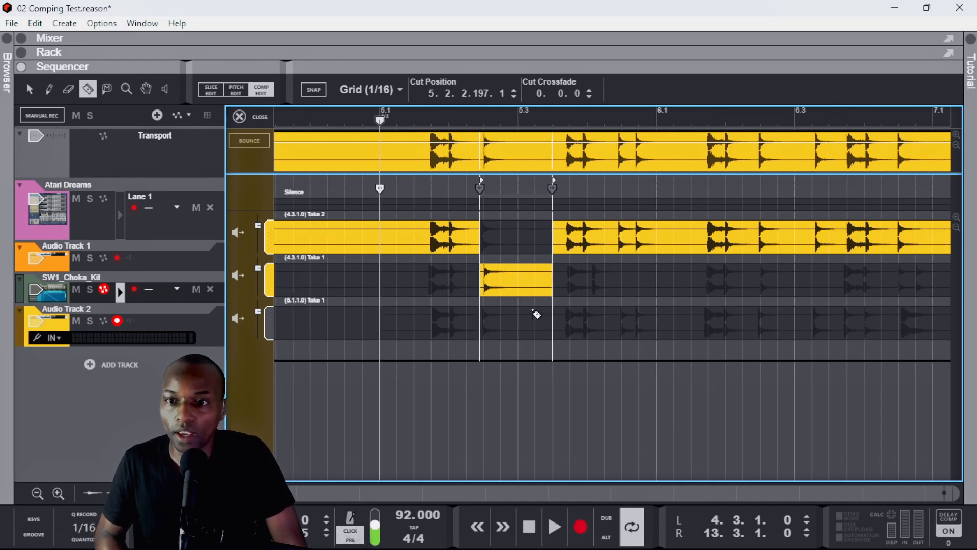
key(space)
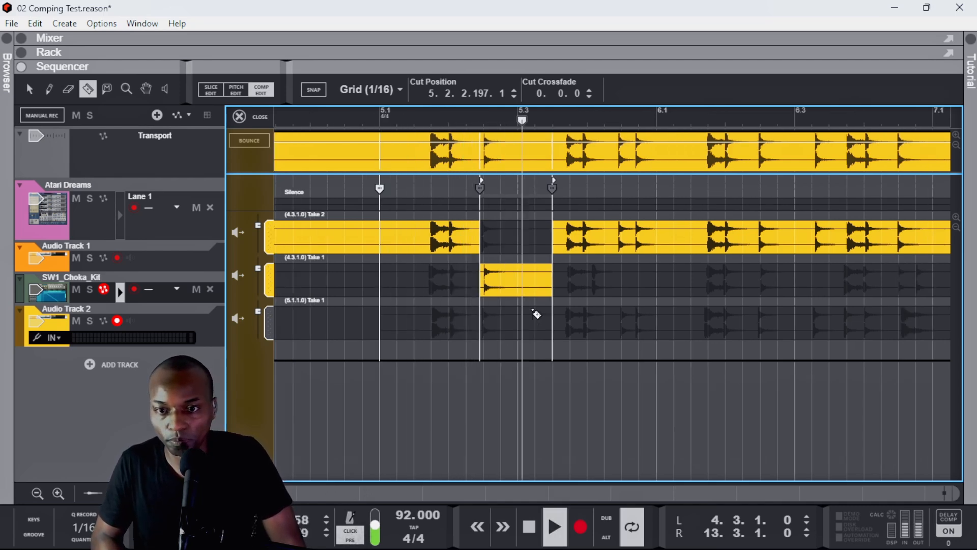
key(space)
key(space)
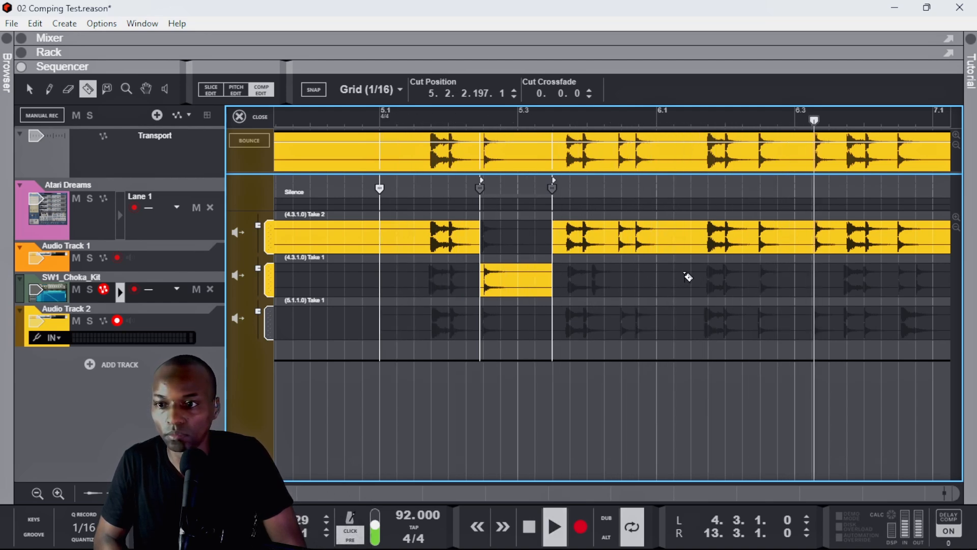
key(space)
key(space)
key(space)
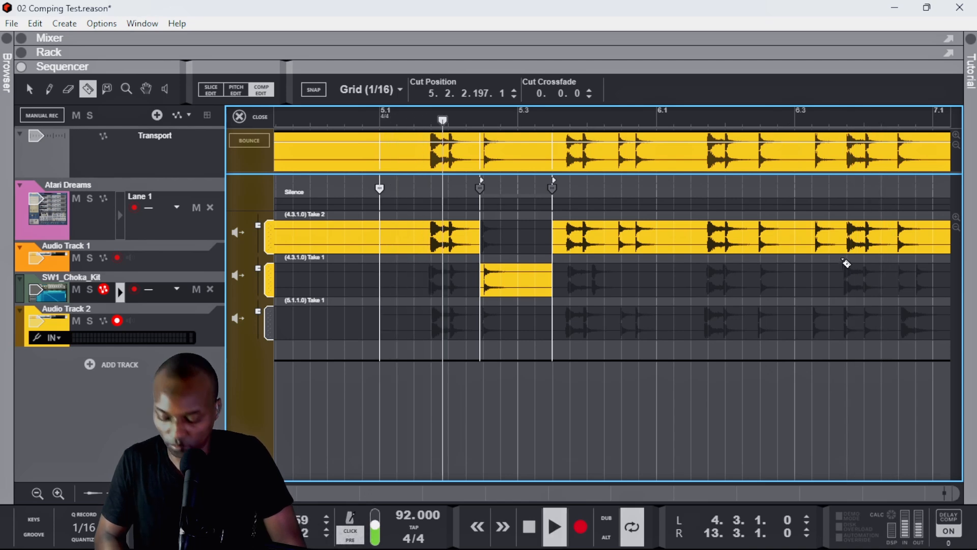
Play back the drum comp through bar 6 to audition its hits
scroll(846, 263, right, 2)
key(space)
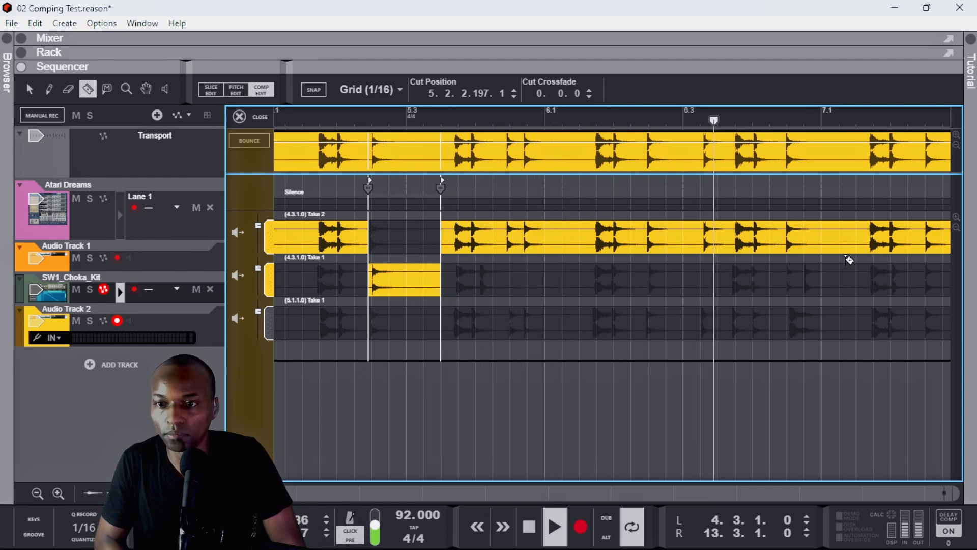
key(space)
Try to shift the 4.3.1.0 Take 2 recording slightly later at the hit between 6.3.1 and 6.3.3
scroll(728, 249, up, 3)
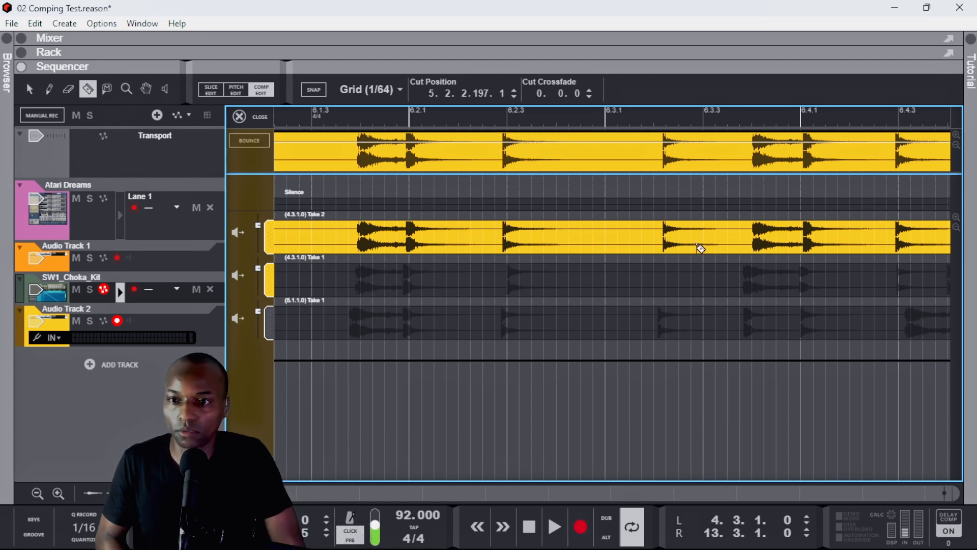
key(q)
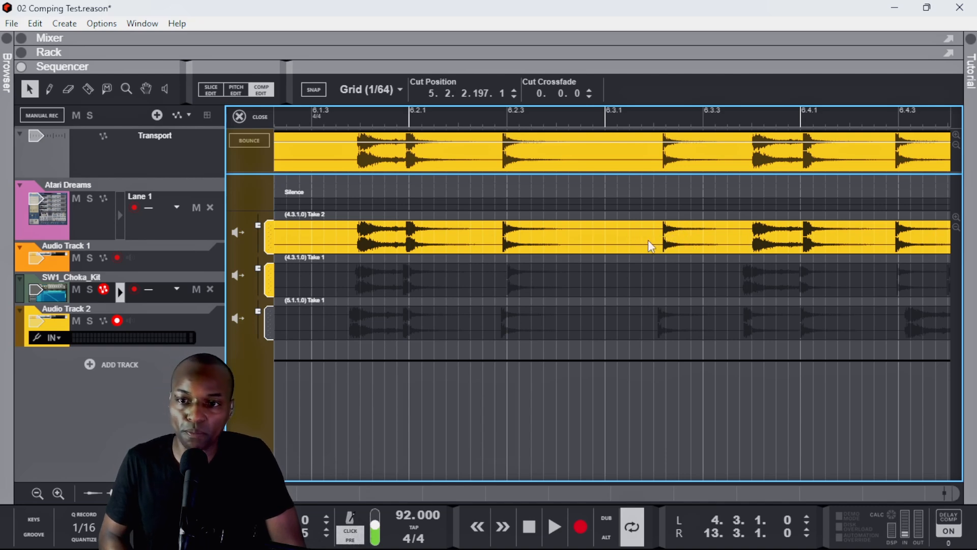
drag(663, 240, 671, 241)
key(ctrl+z)
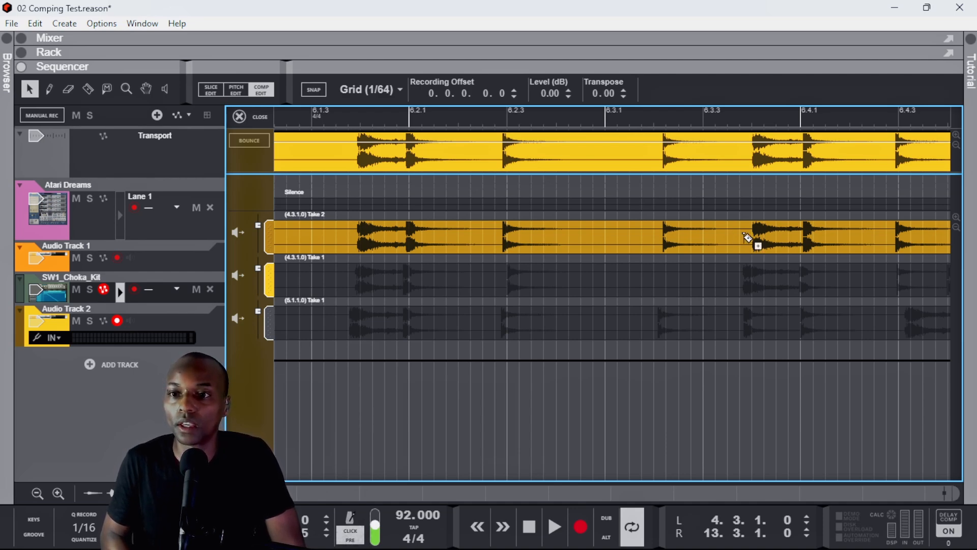
Duplicate 4.3.1.0 Take 2 and use the copy for the hit from about 6.3.1.184 to just before the next hit
drag(744, 234, 643, 240)
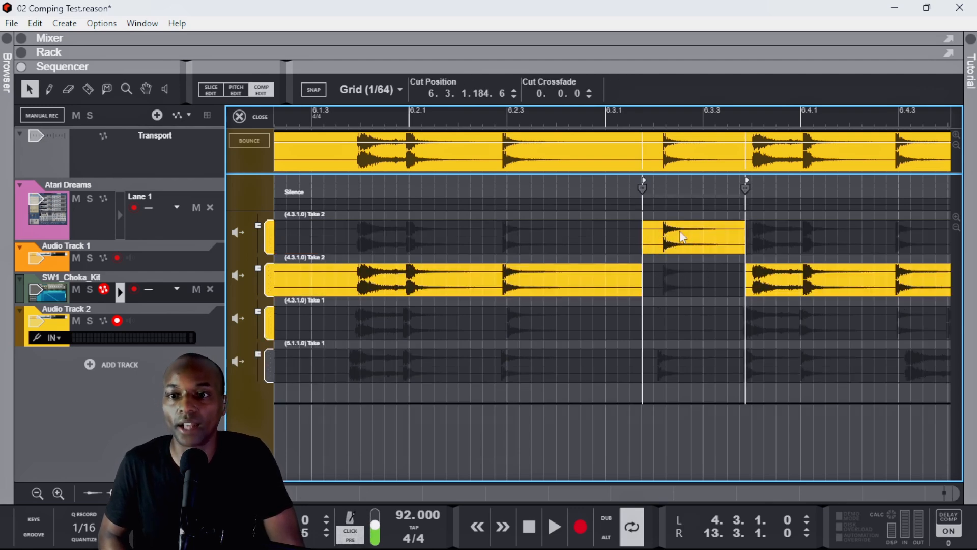
scroll(679, 231, down, 6)
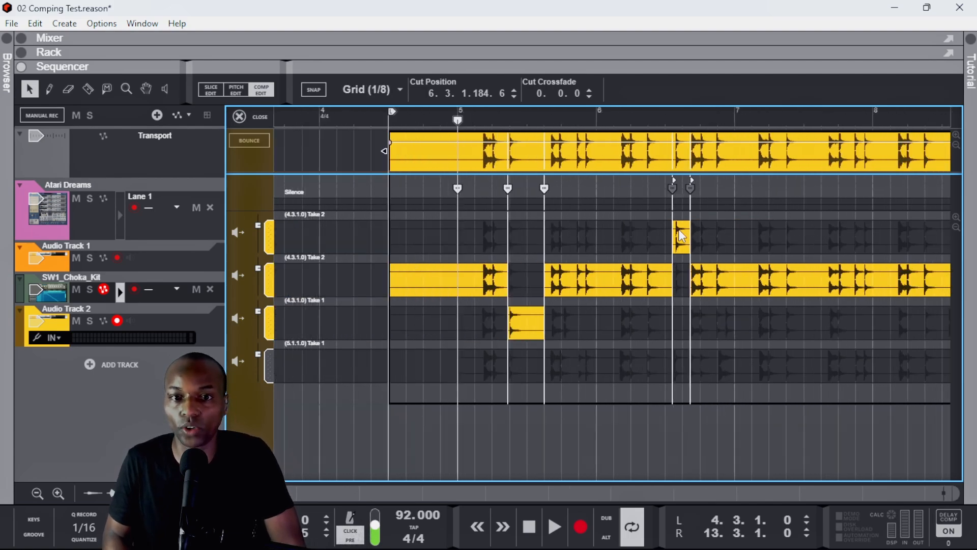
scroll(681, 235, down, 2)
scroll(681, 235, down, 4)
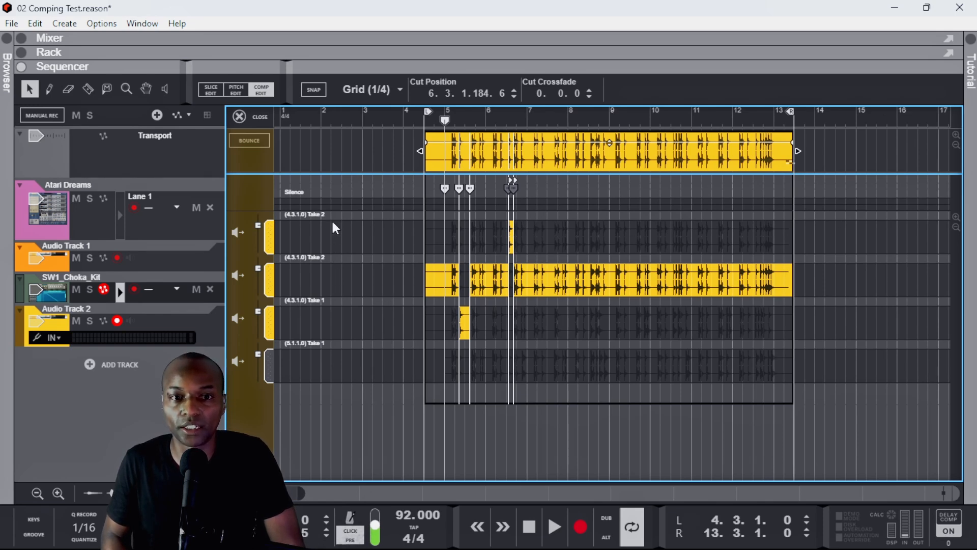
Select each take row in turn, finishing on the duplicated 4.3.1.0 Take 2 that holds the short segment
click(270, 248)
click(269, 284)
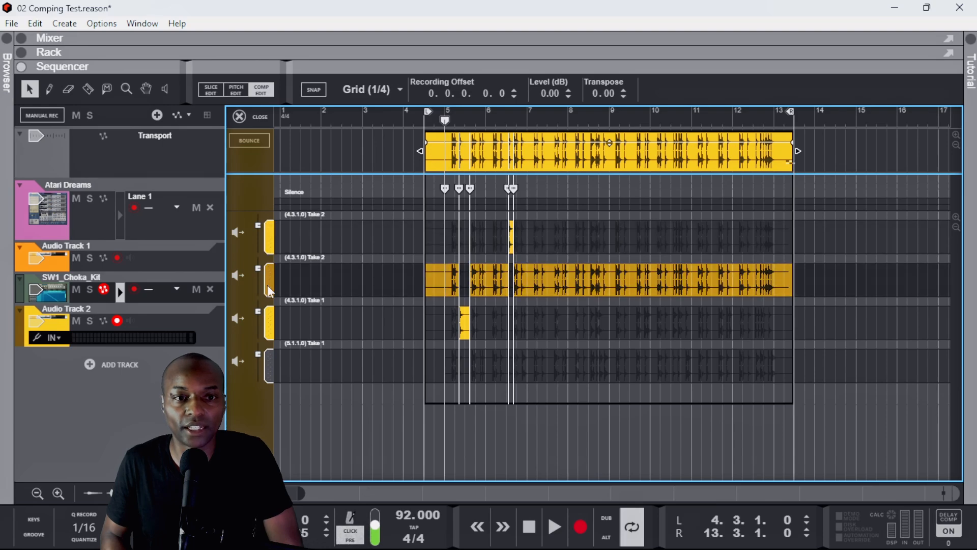
click(272, 320)
click(274, 360)
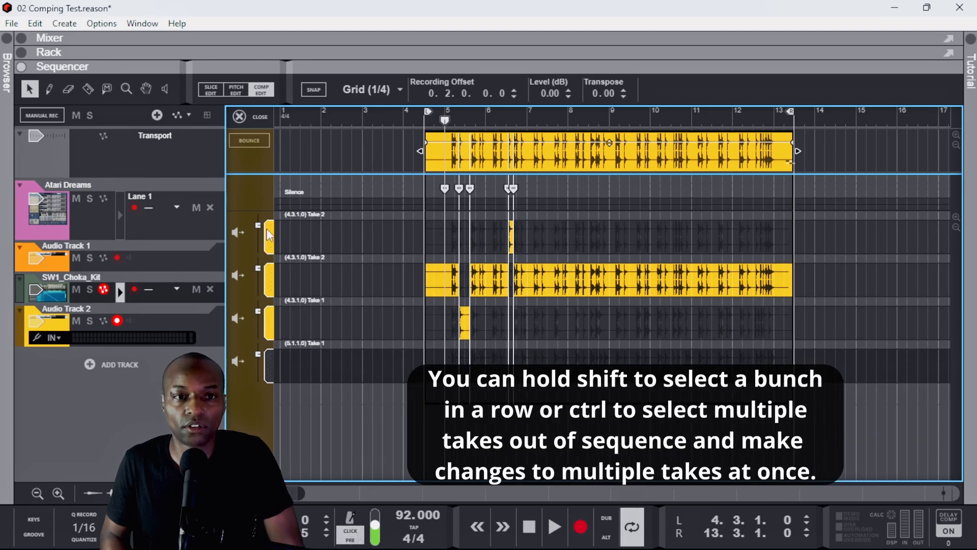
click(269, 235)
Shift the duplicated Take 2 later to a recording offset of 0.0.0.19.13, auditioning its hit before and after
scroll(522, 237, up, 3)
scroll(522, 237, left, 4)
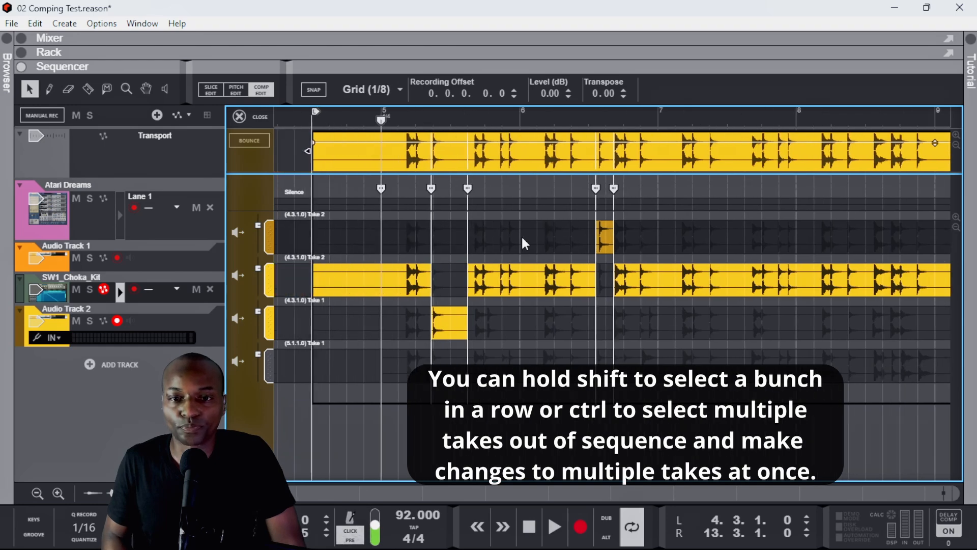
scroll(611, 235, up, 6)
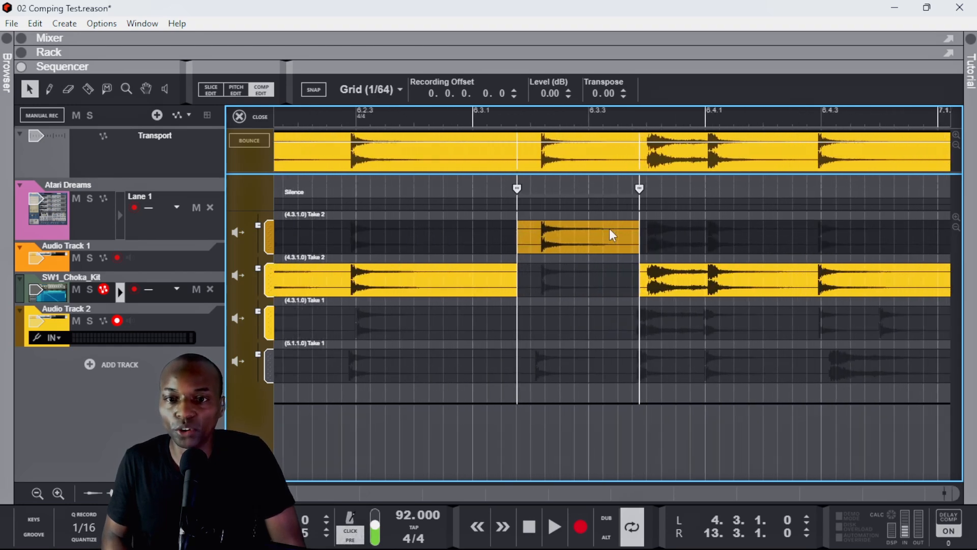
key(space)
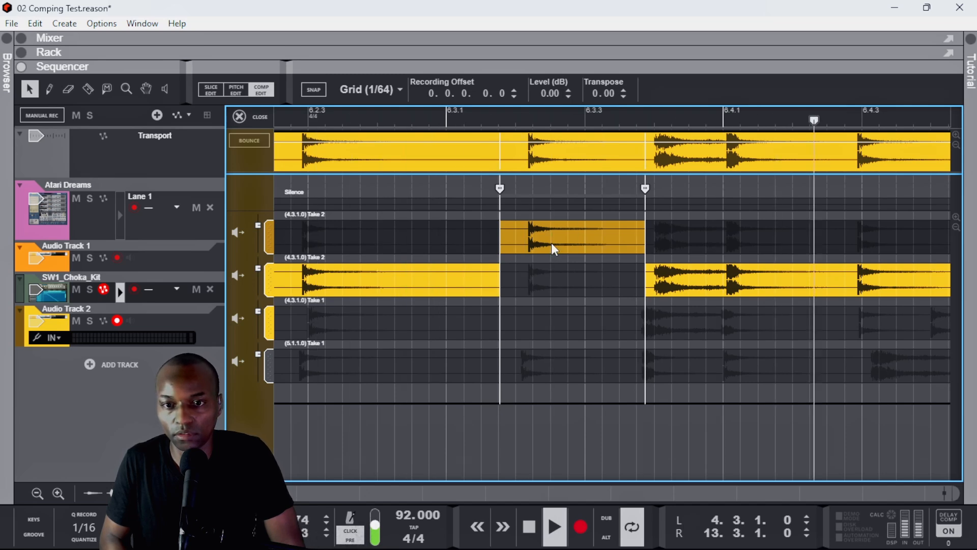
key(space)
drag(549, 240, 555, 239)
key(space)
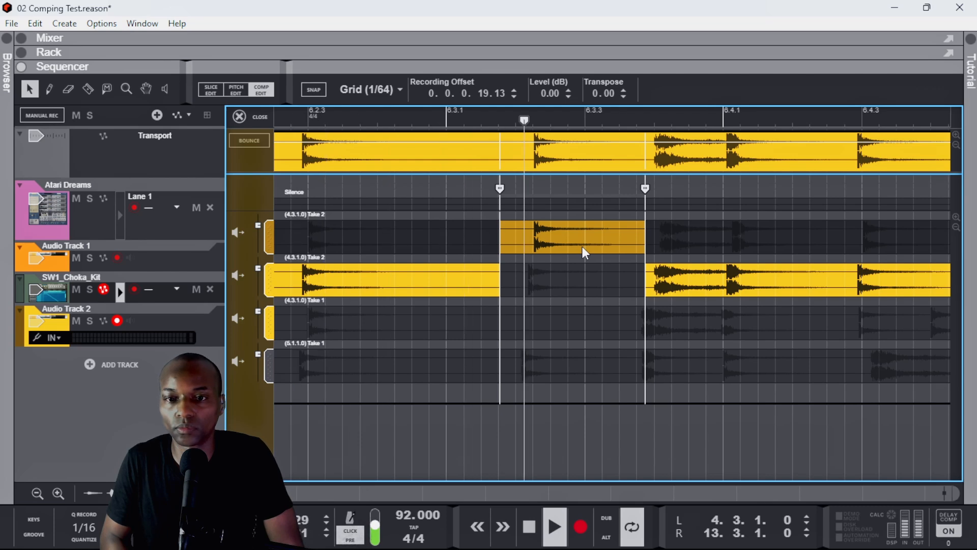
key(space)
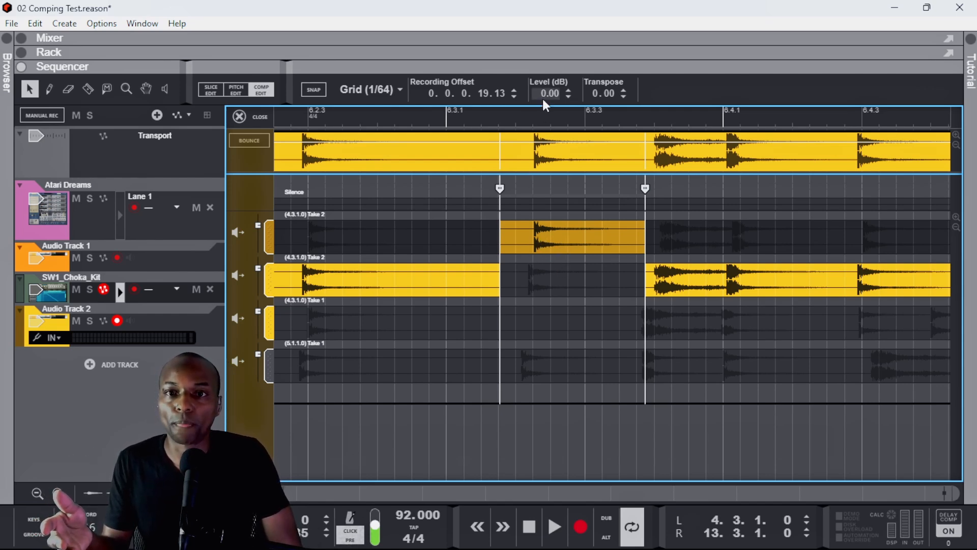
Try to change the level of the duplicated Take 2
drag(542, 93, 551, 128)
key(ctrl+z)
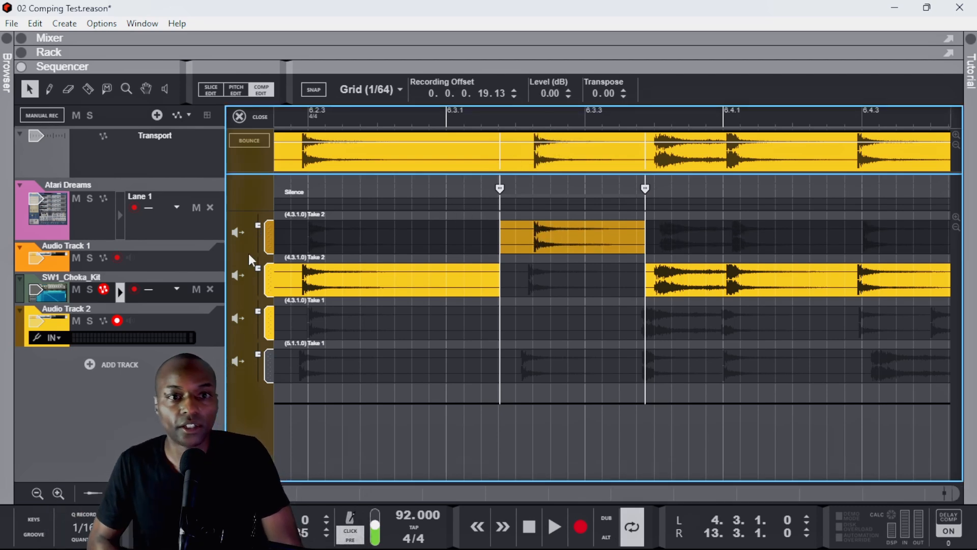
drag(255, 227, 258, 238)
key(ctrl+z)
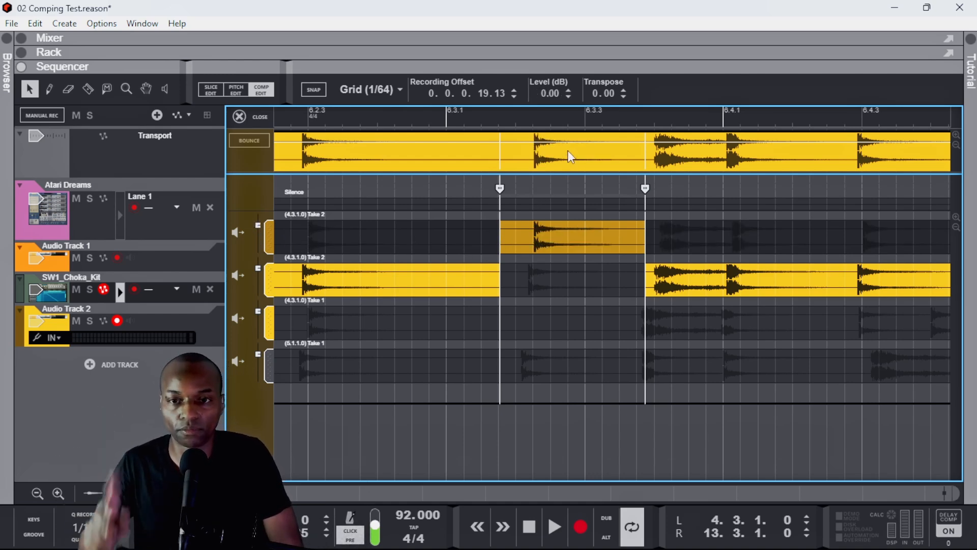
Set the duplicated Take 2's level to -3.98 dB and its transposition to -5.00
double_click(553, 96)
text(-2.69)
key(Return)
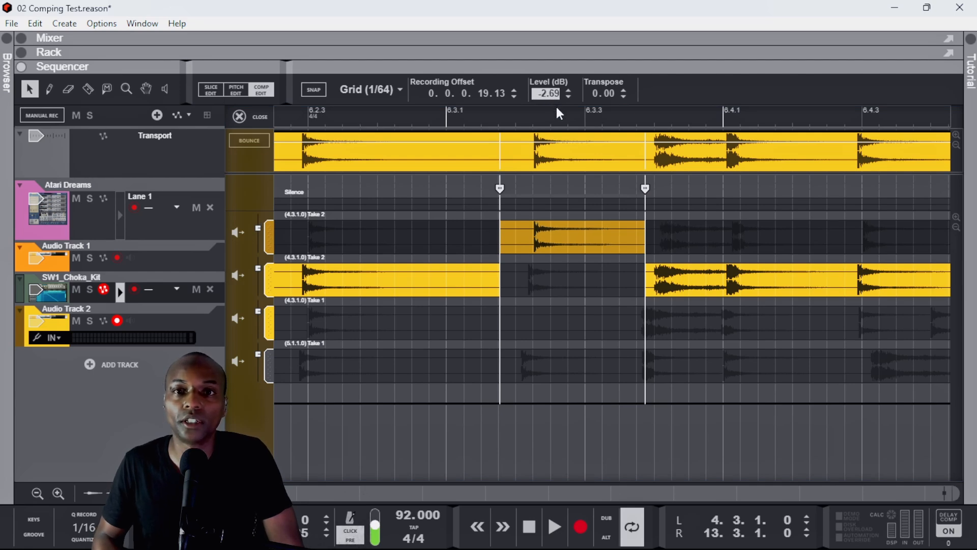
key(Return)
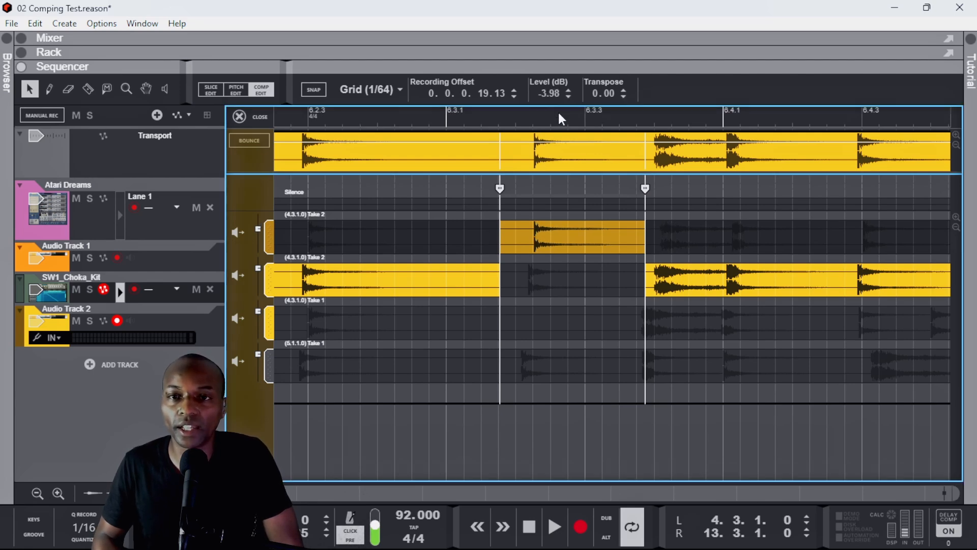
drag(590, 93, 594, 100)
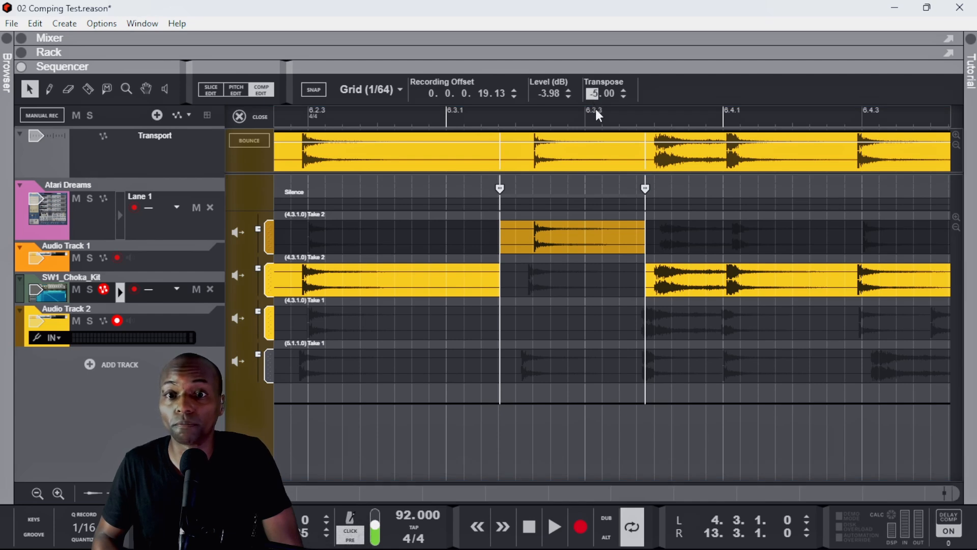
click(596, 109)
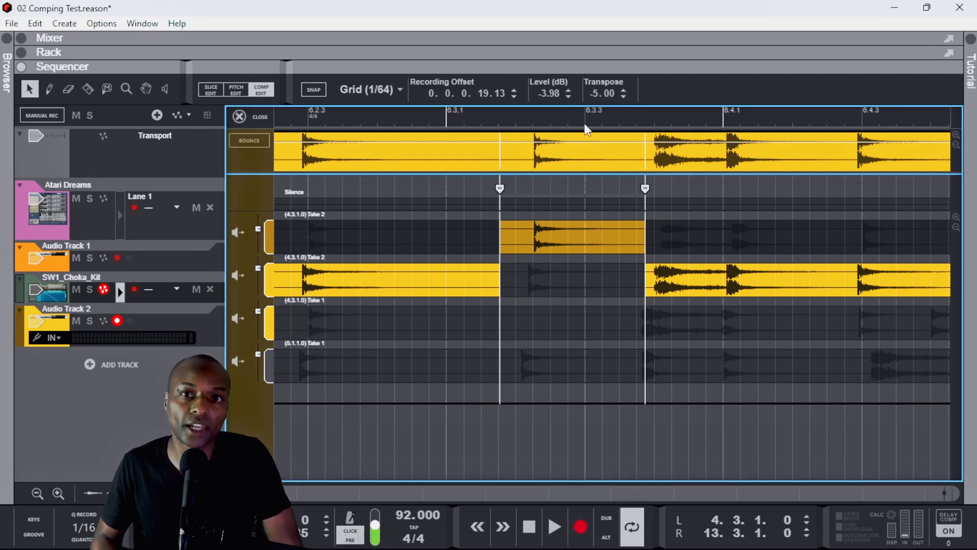
Play back the comp from just before 6.2.3 to hear the quieter, transposed hit
click(290, 118)
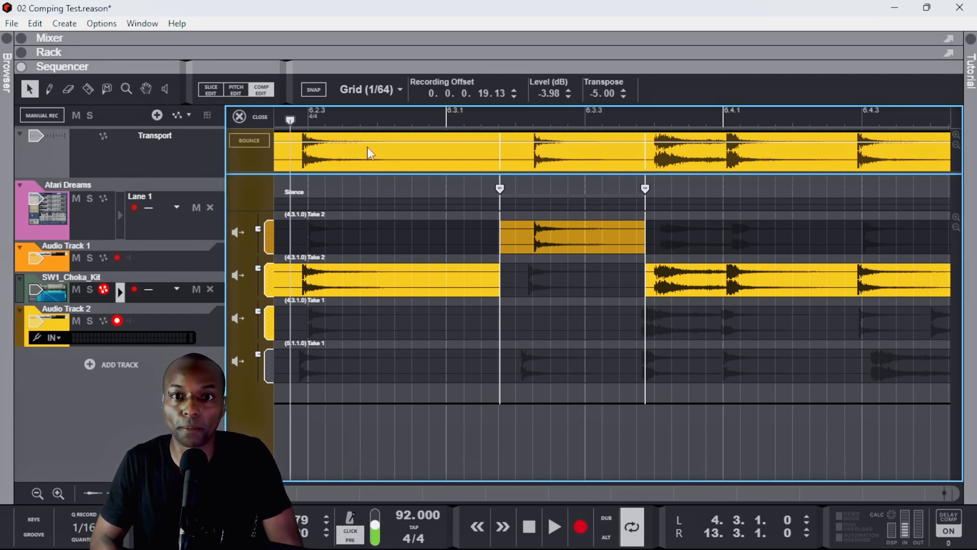
key(space)
key(space)
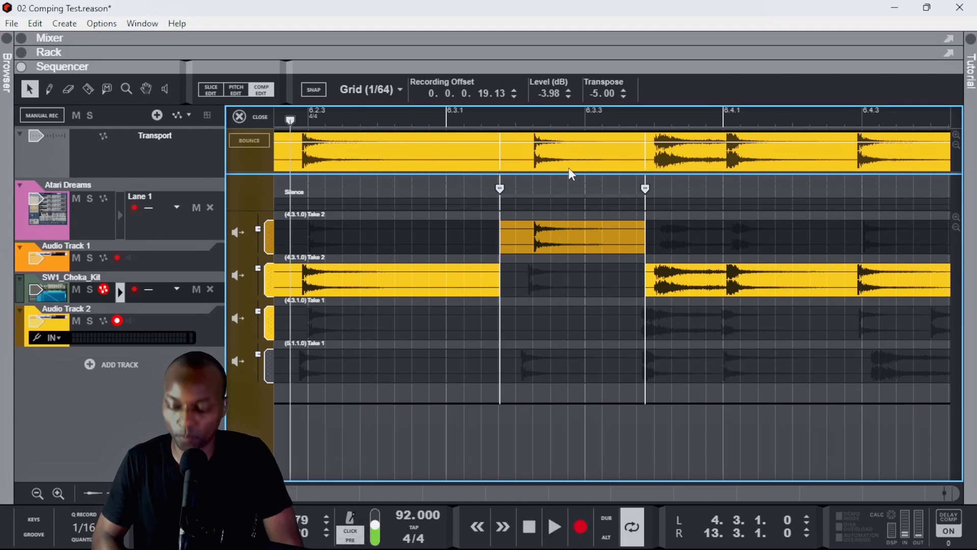
Try to swap in 4.3.1.0 Take 1 from about 8.2.2.170 and to cut Take 2 at about 8.2.2.214
scroll(569, 166, down, 6)
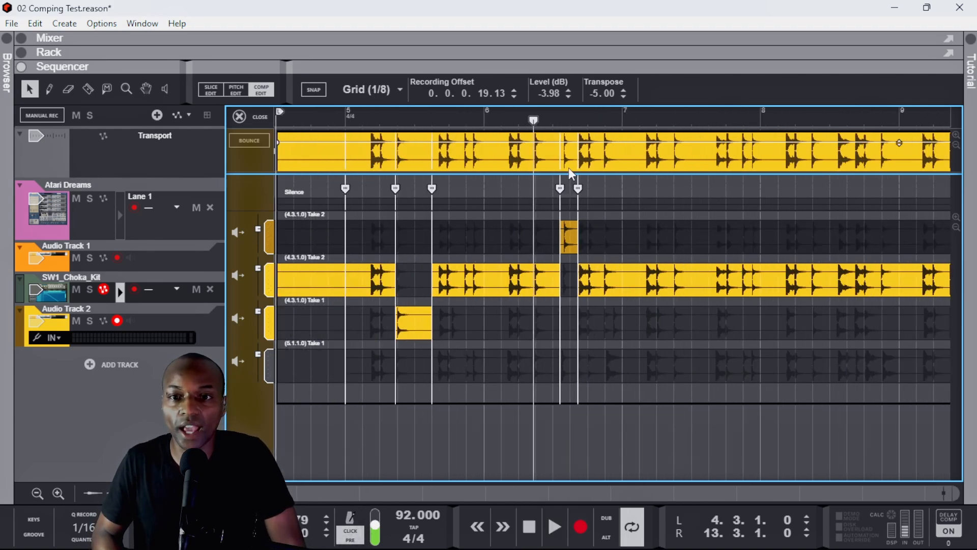
scroll(774, 254, up, 4)
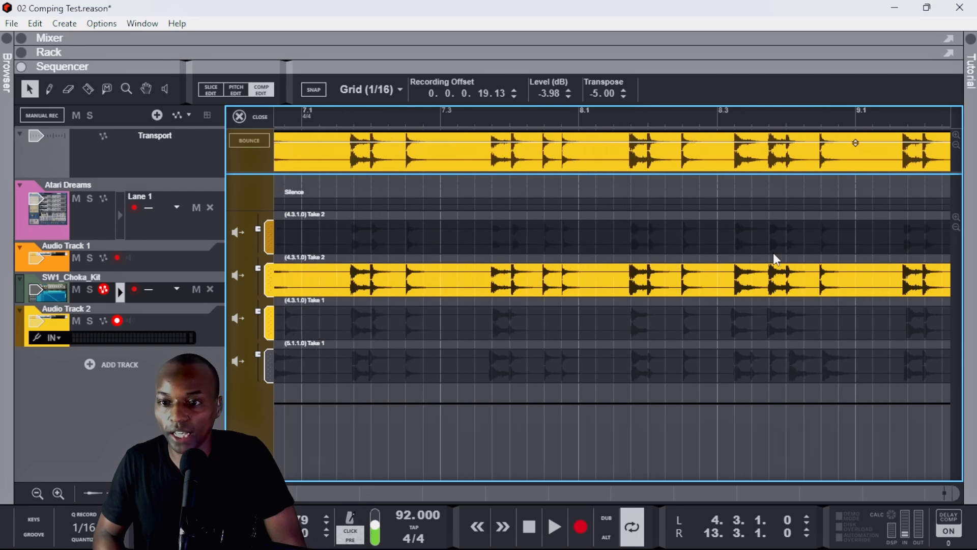
scroll(612, 278, up, 2)
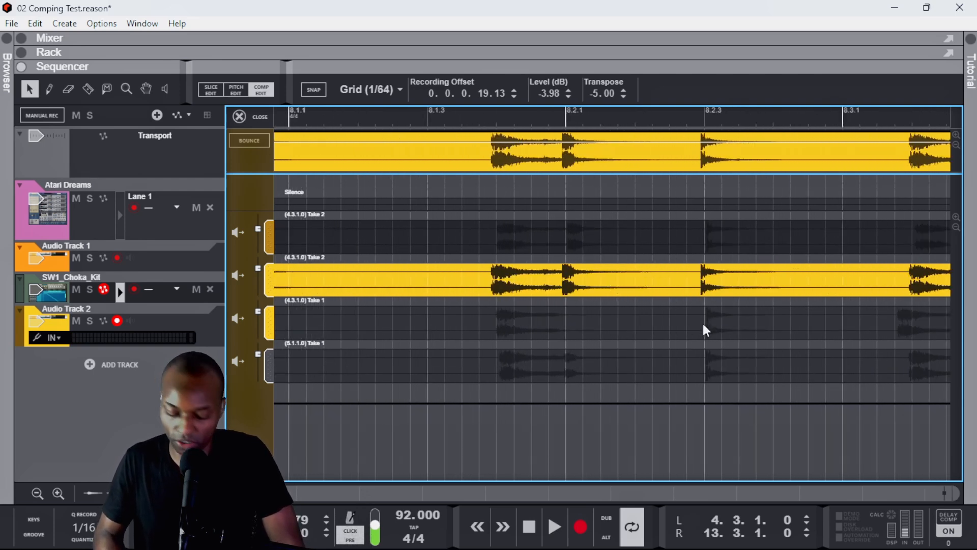
key(r)
drag(684, 325, 893, 332)
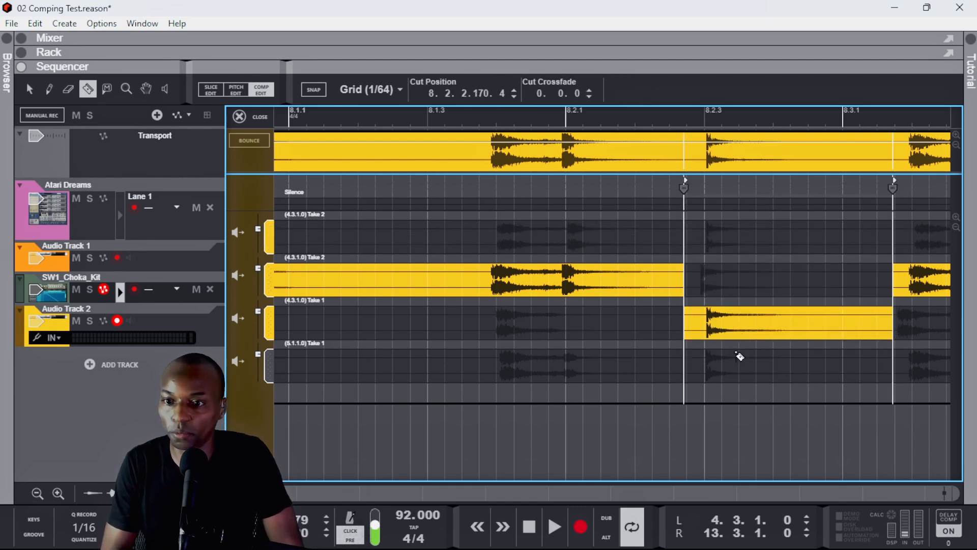
key(ctrl+z)
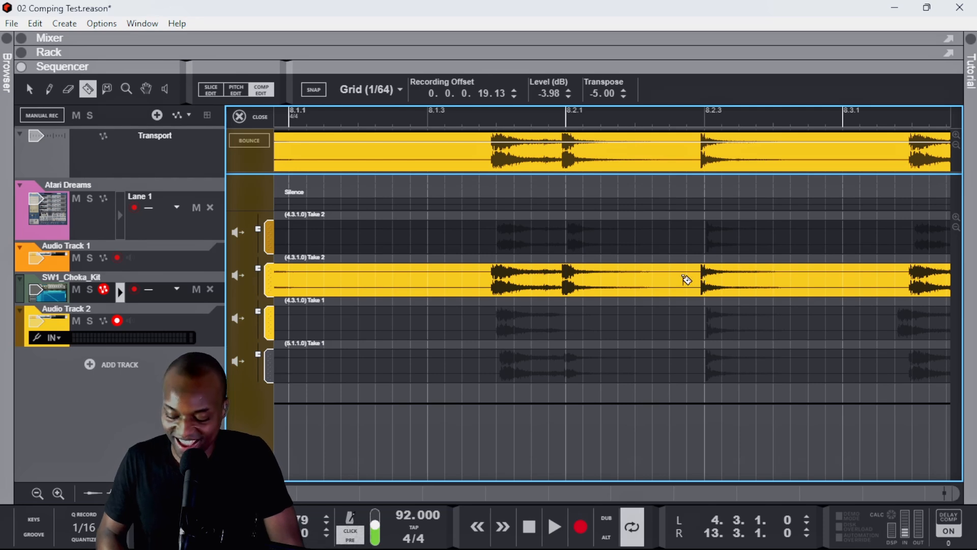
click(697, 277)
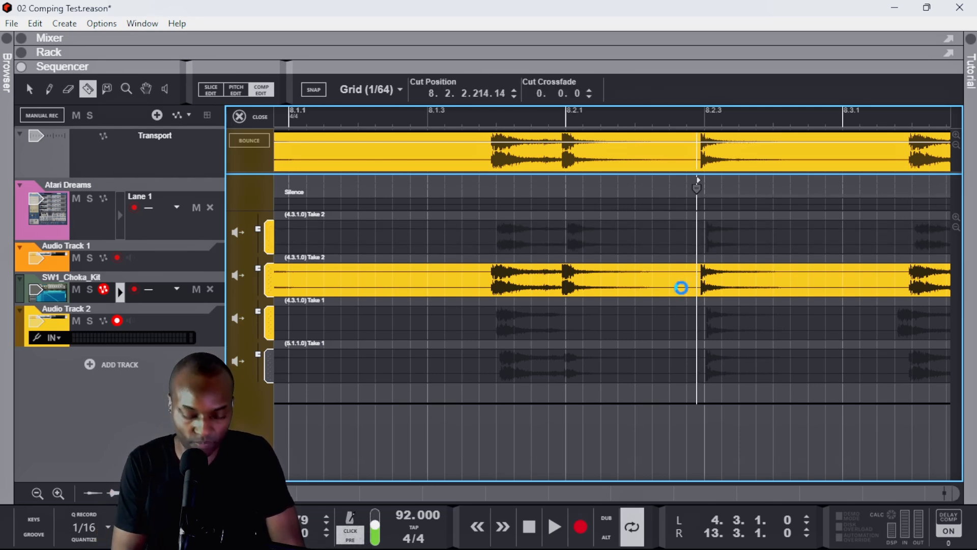
key(ctrl+z)
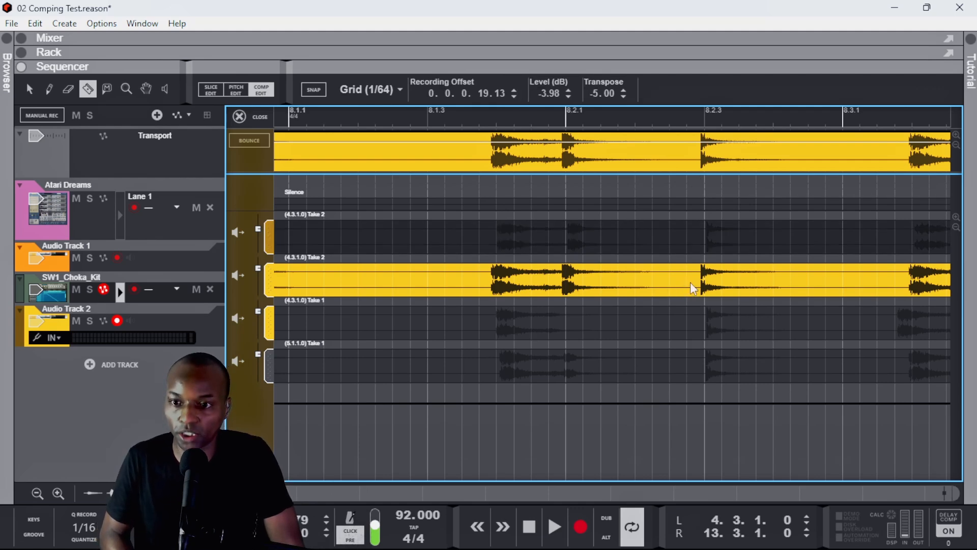
Duplicate 4.3.1.0 Take 2 and use the copy for the hit from about 8.2.2.195 to just before the next hit
ctrl+click(690, 283)
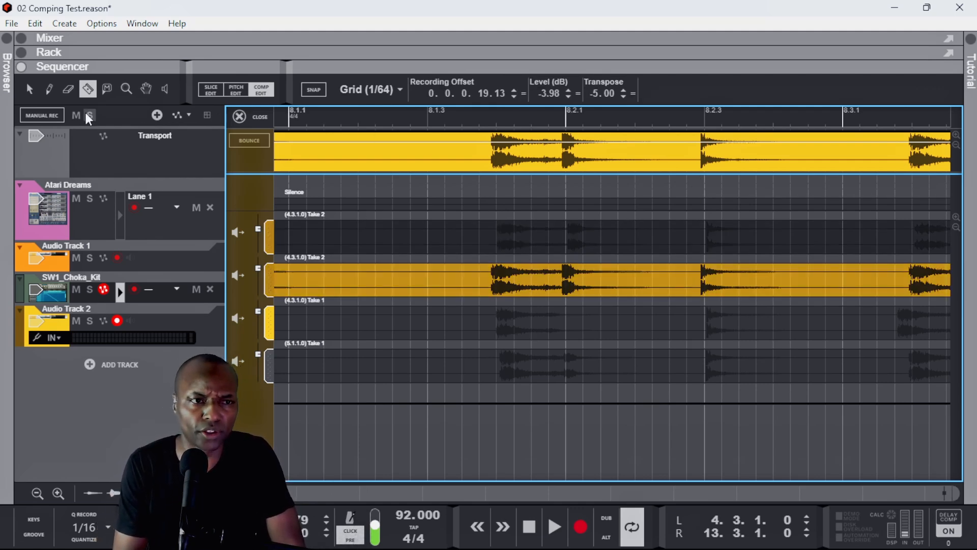
click(28, 91)
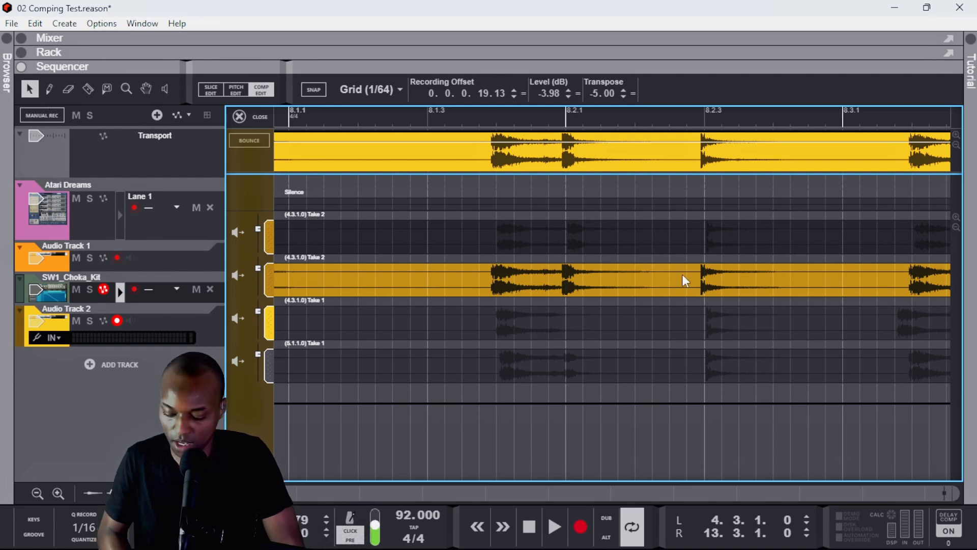
drag(693, 275, 902, 289)
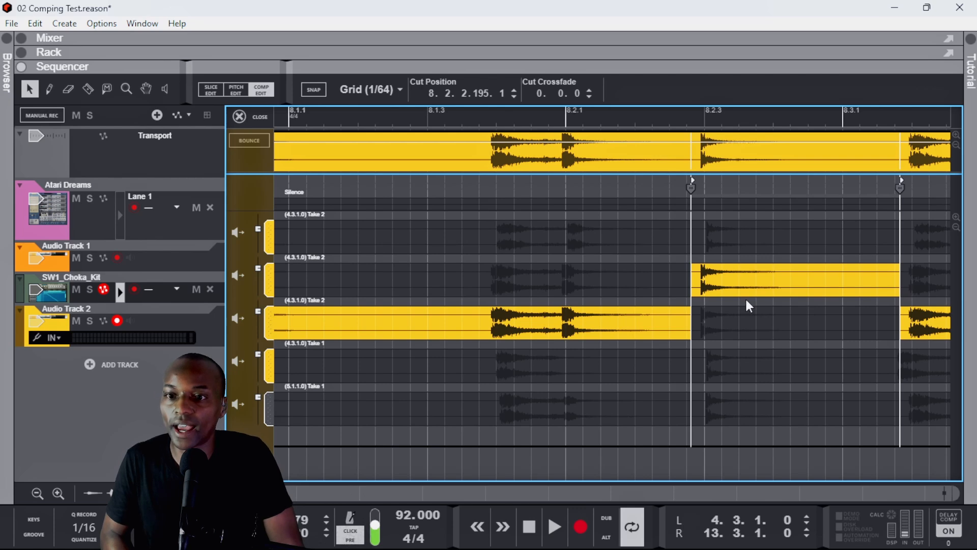
Select the duplicate holding the hit near 8.2.3 and set its recording offset to 0.0.0.19.0
click(698, 229)
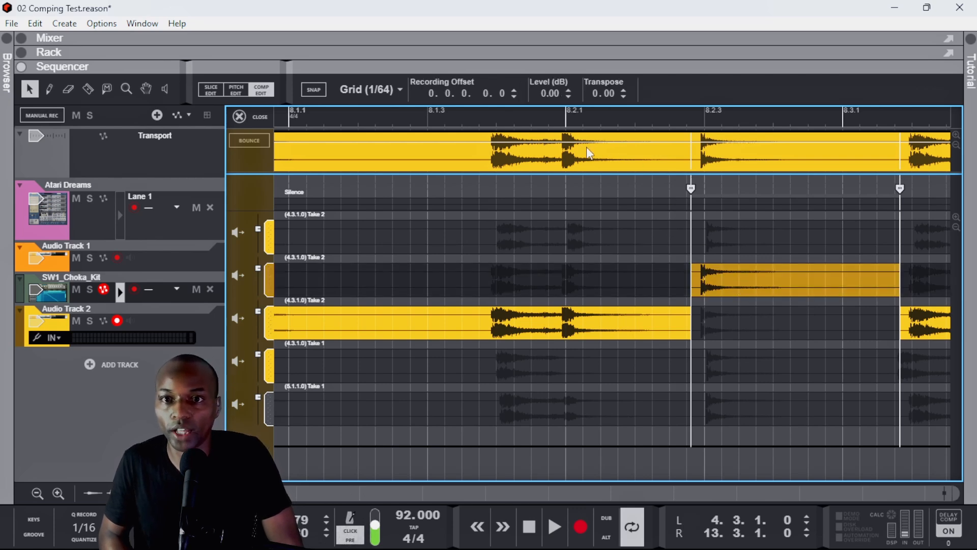
double_click(486, 93)
text(21)
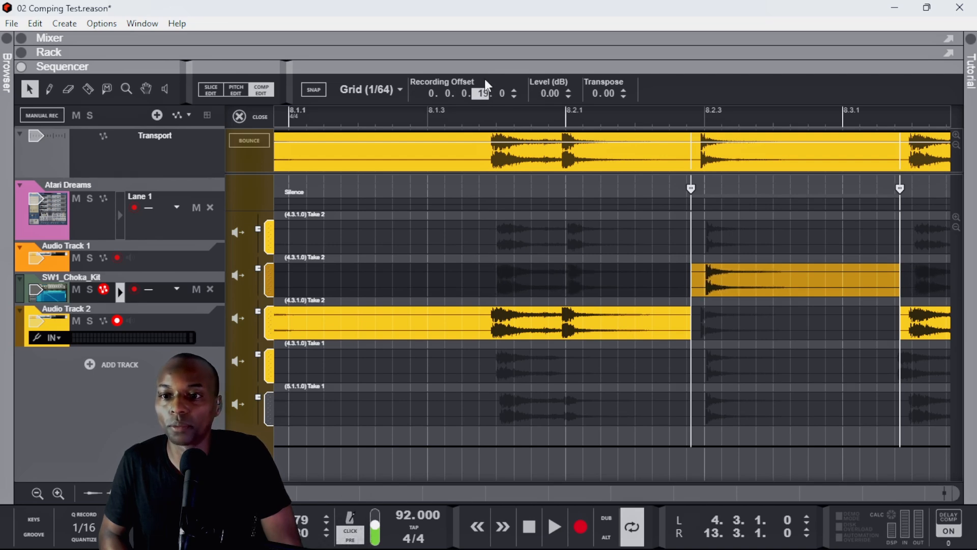
text(19)
key(Return)
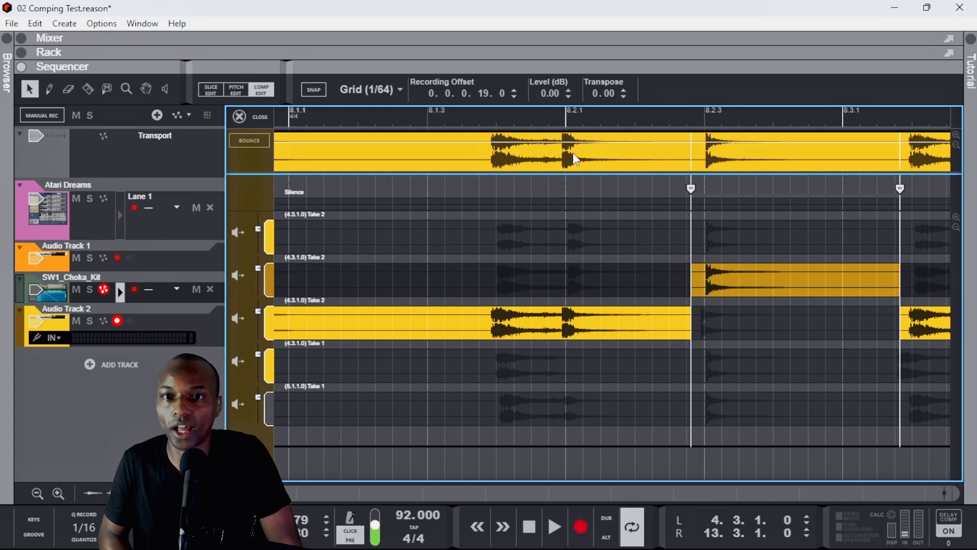
Set the level of the duplicate holding the hit near 8.2.3 to -3.49 dB and its transpose to -6.00
drag(552, 94, 598, 109)
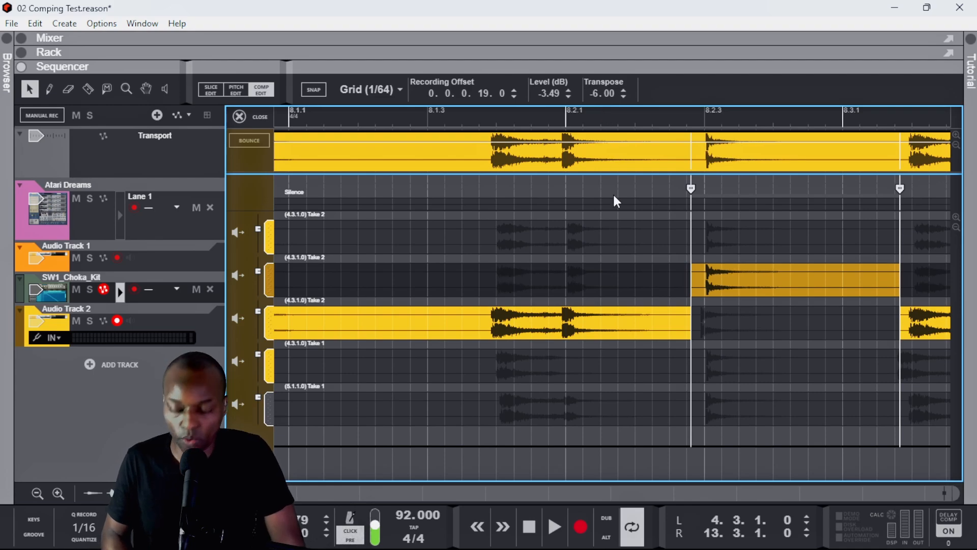
scroll(614, 195, down, 8)
scroll(615, 201, down, 1)
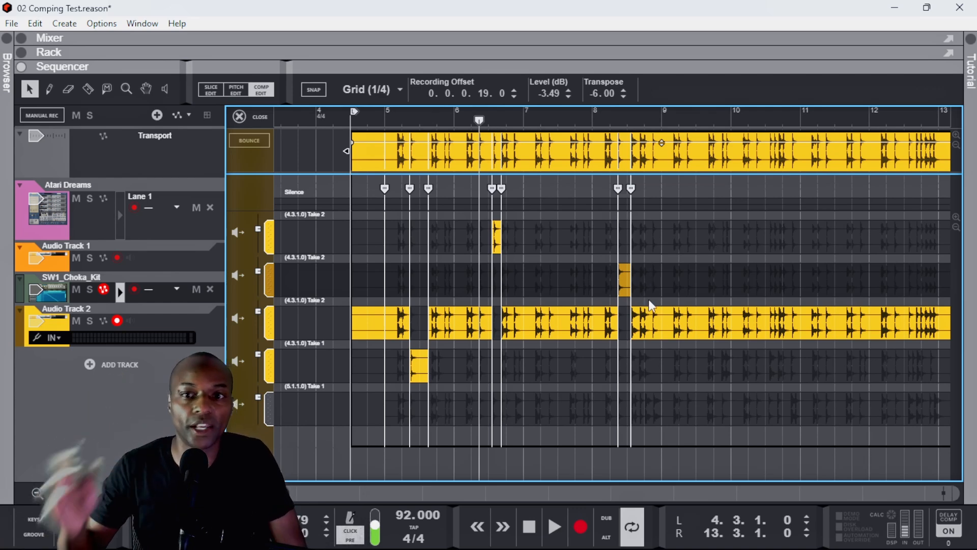
scroll(648, 300, left, 1)
scroll(649, 299, left, 1)
scroll(648, 300, right, 2)
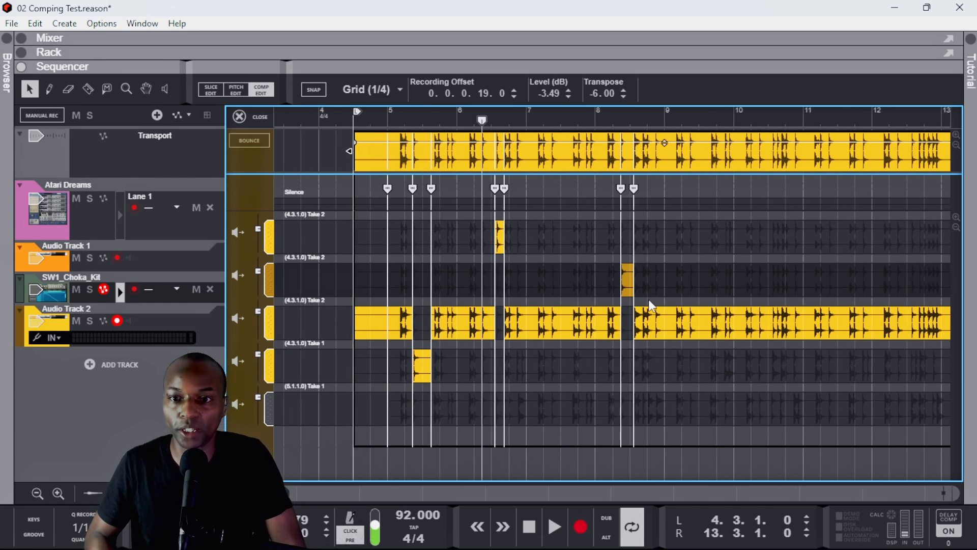
scroll(648, 299, down, 2)
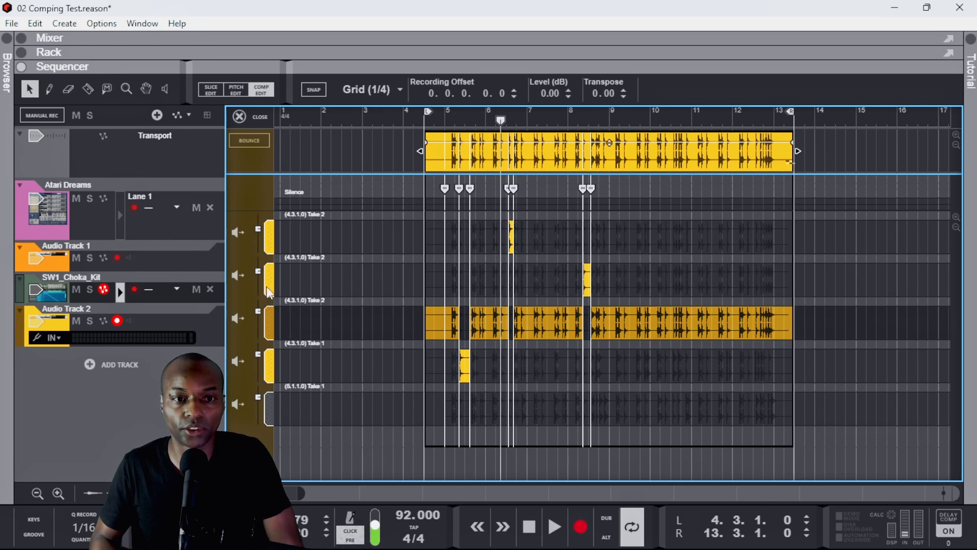
Select the topmost 4.3.1.0 Take 2 duplicate to review its recording offset, level and transpose settings
click(270, 252)
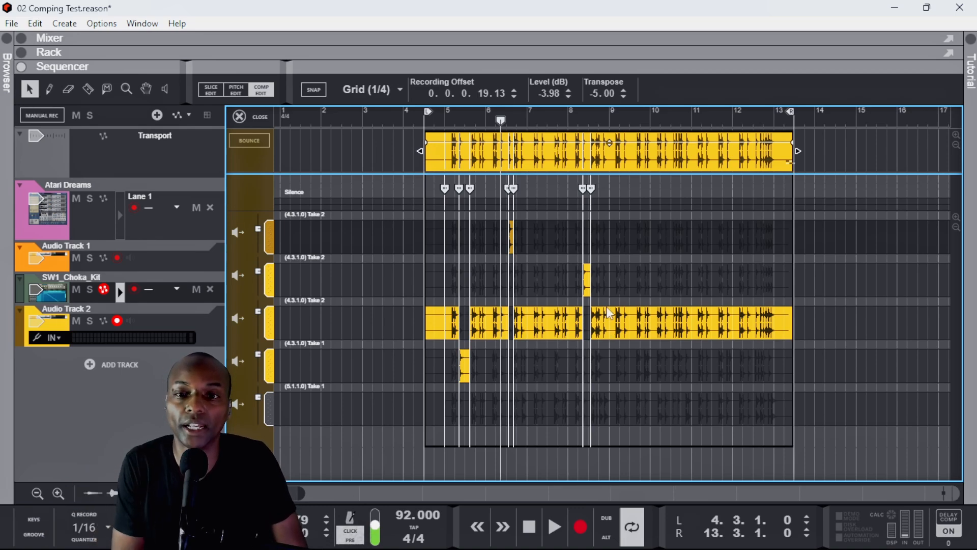
scroll(579, 305, up, 2)
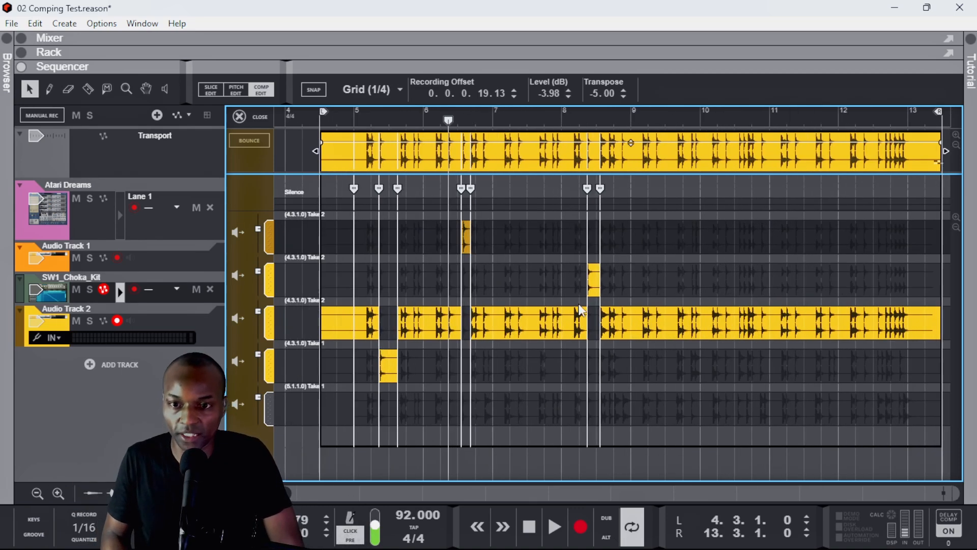
scroll(582, 311, up, 3)
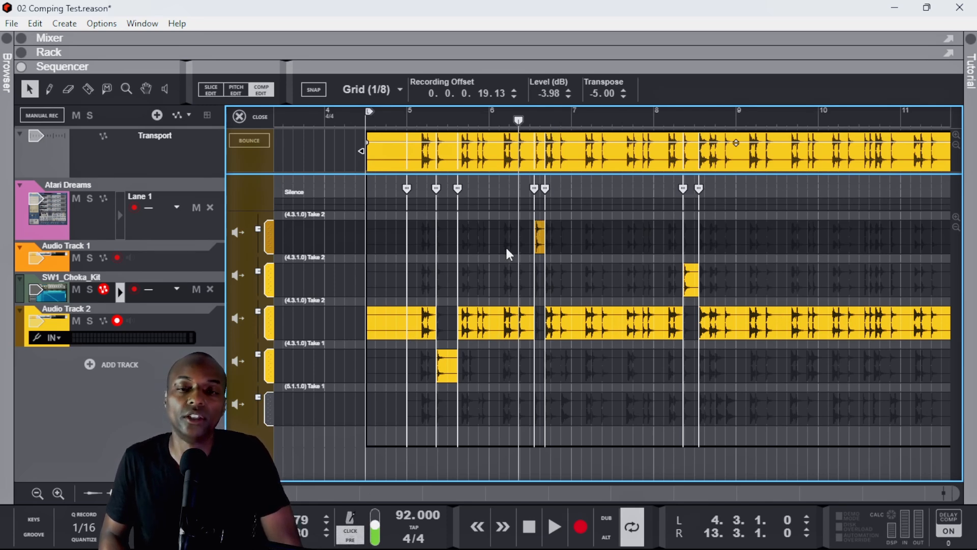
Select all the cut markers in the comp and set their cut crossfade to 0.10.0
click(406, 189)
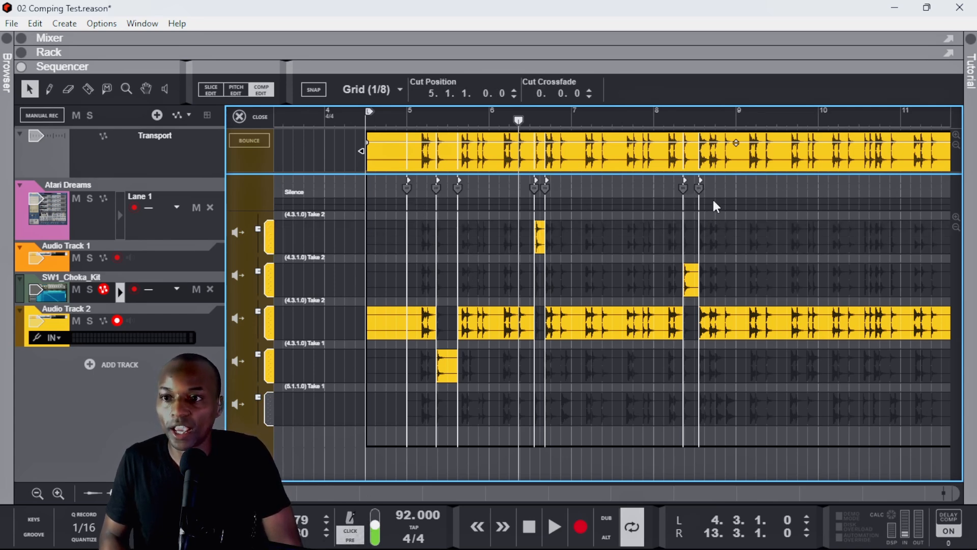
scroll(713, 201, down, 3)
scroll(714, 201, up, 2)
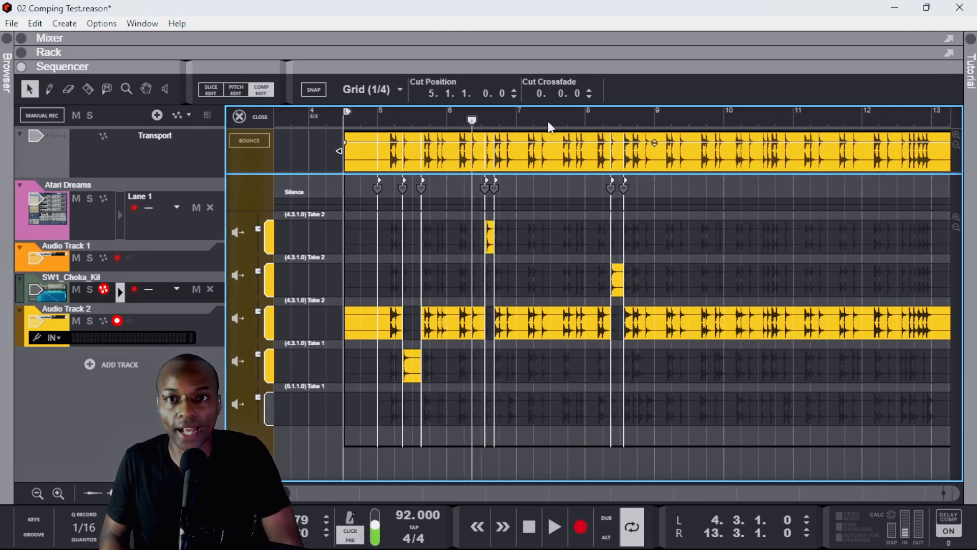
click(557, 94)
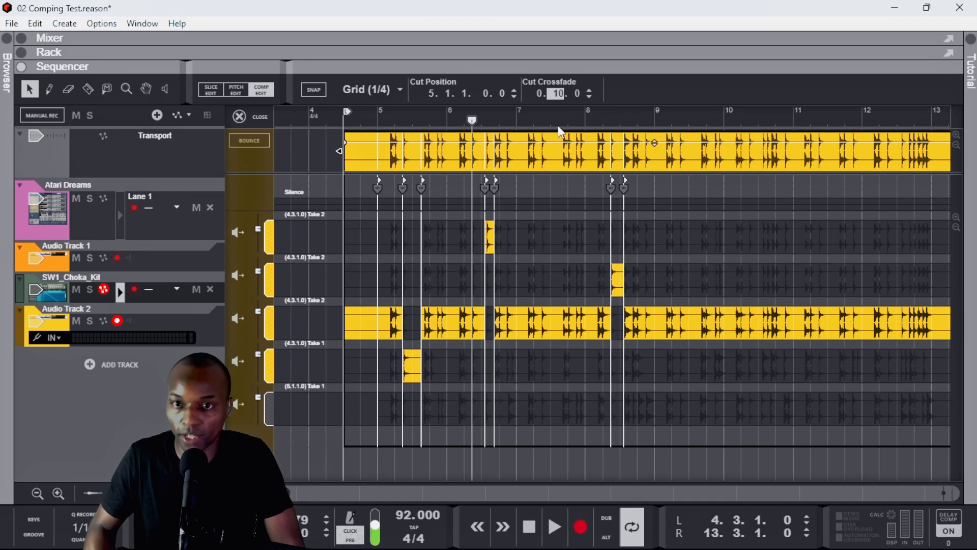
key(Return)
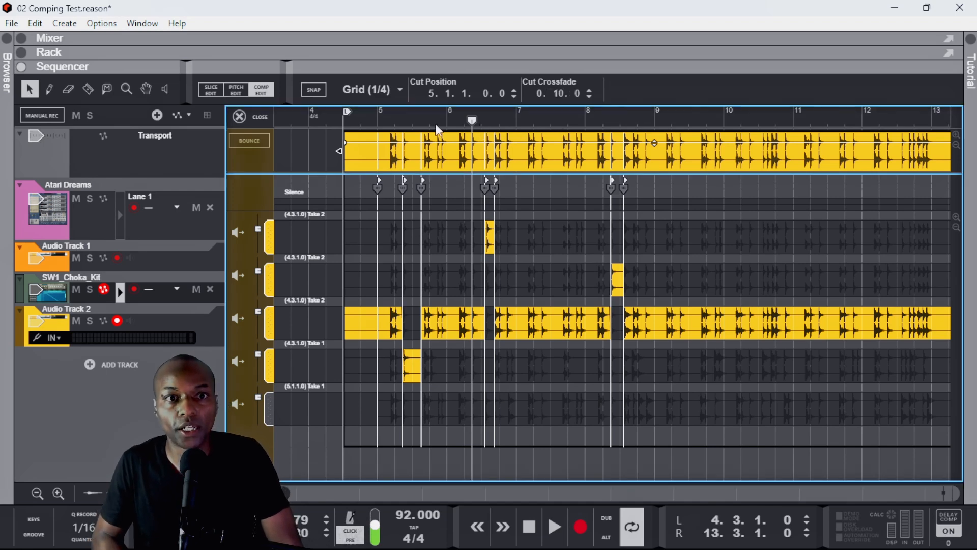
Bounce the comp of Audio Track 2 to a new take row and close comp editing
click(249, 139)
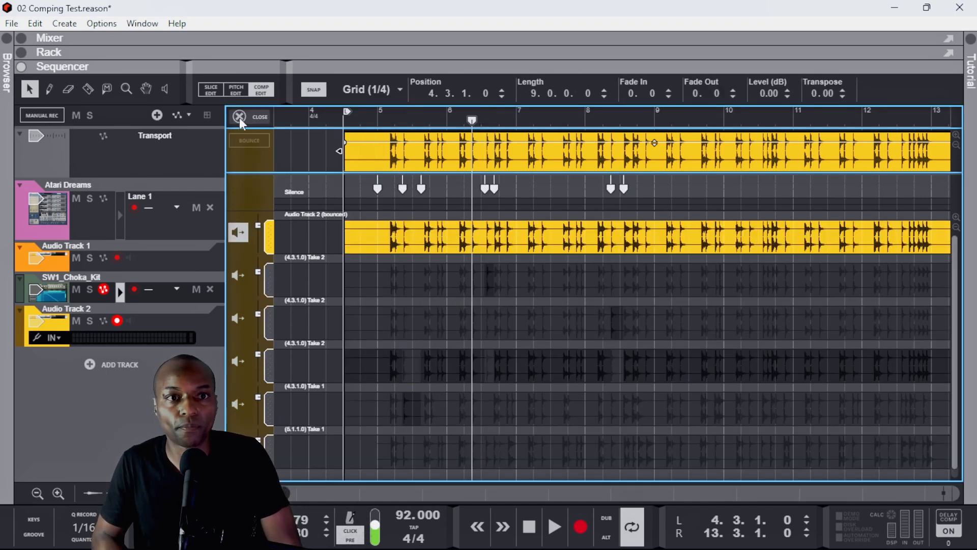
click(239, 117)
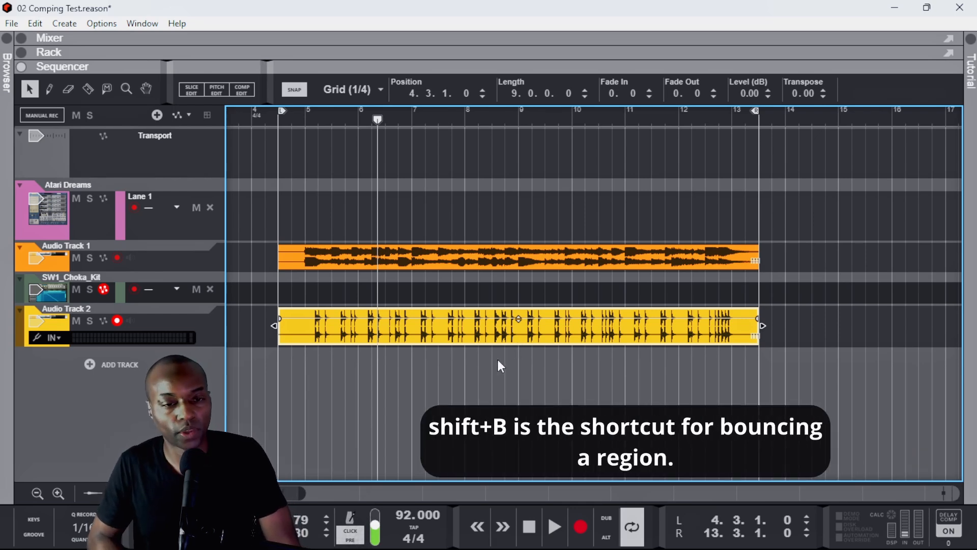
Bounce the Audio Track 2 clip to a separate track and delete the original Audio Track 2 with its device
key(shift+b)
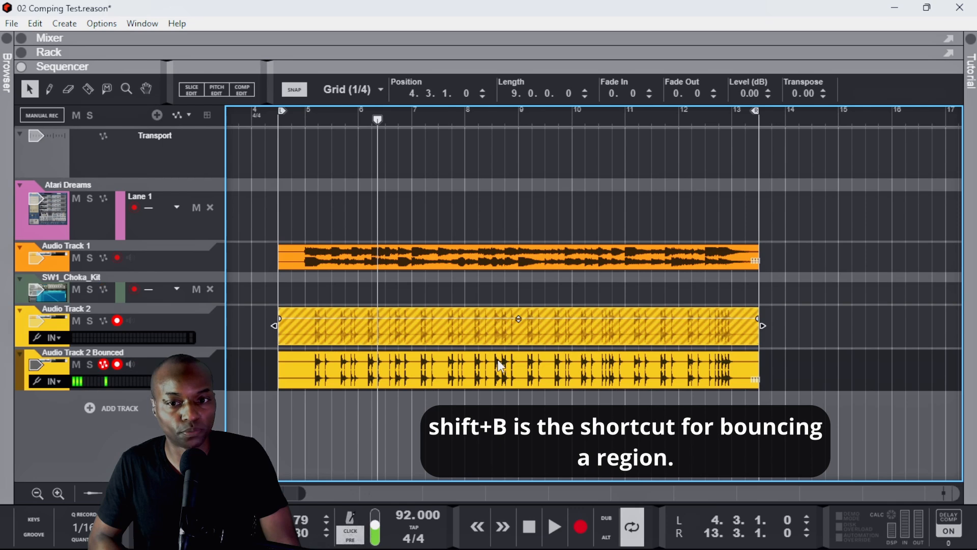
click(32, 329)
right_click(32, 330)
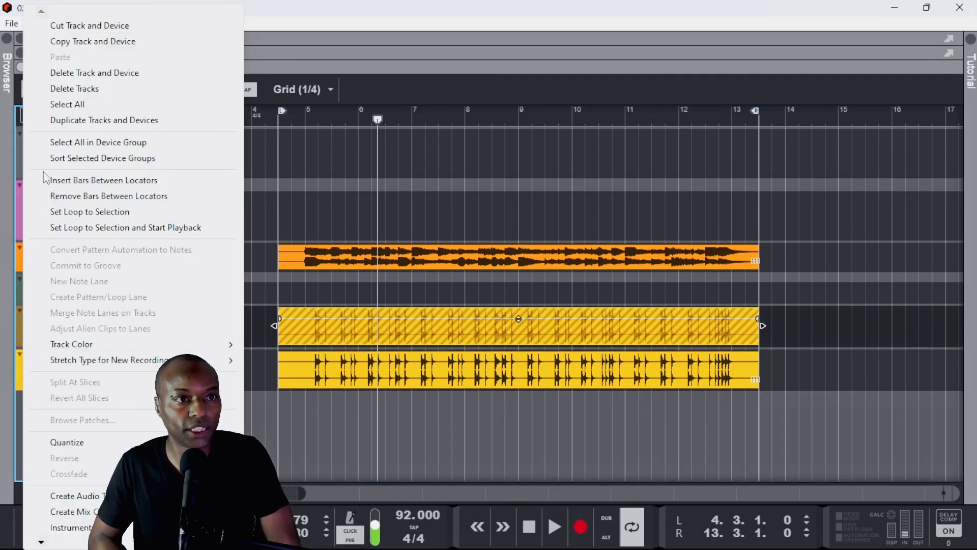
click(56, 74)
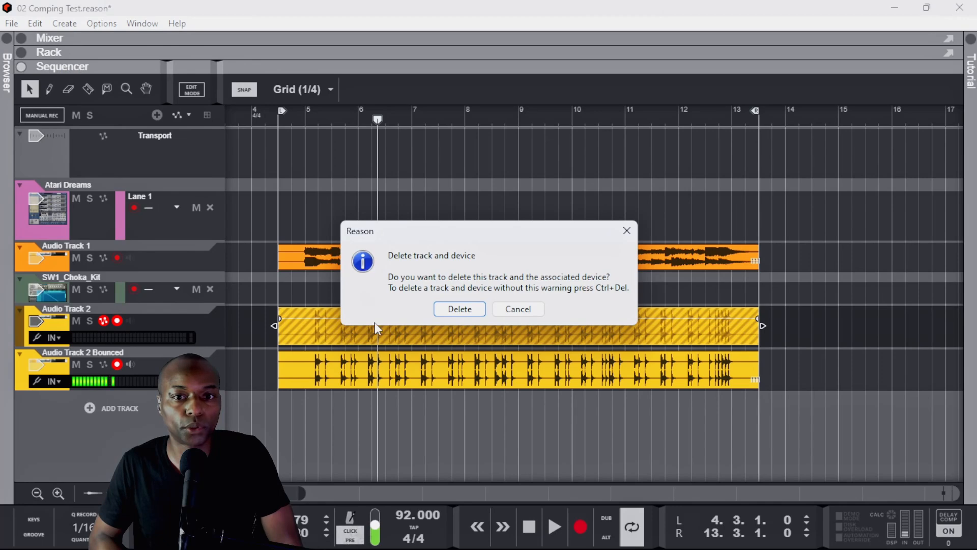
click(460, 309)
click(402, 333)
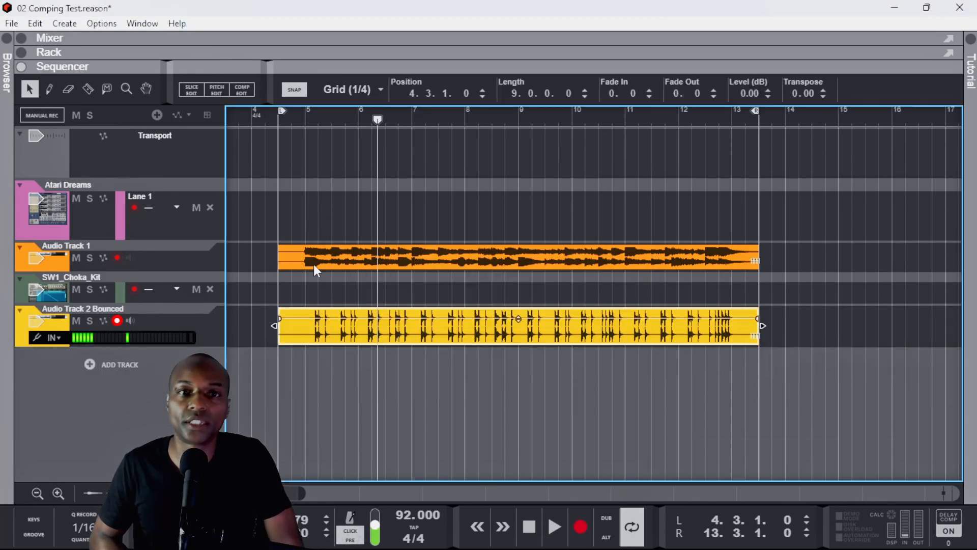
Move the song position to bar 5 and view the bounced clip's take rows in comp editing
drag(377, 119, 306, 123)
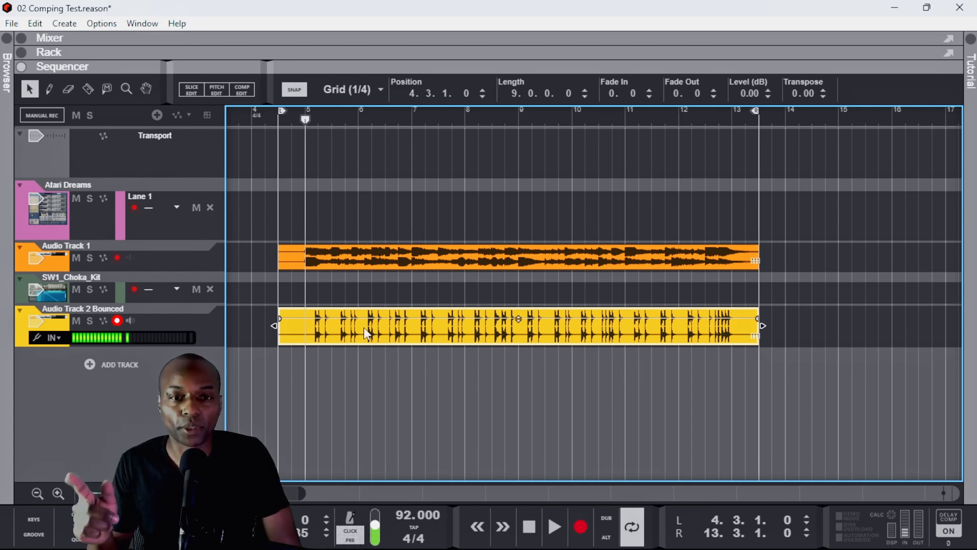
click(244, 90)
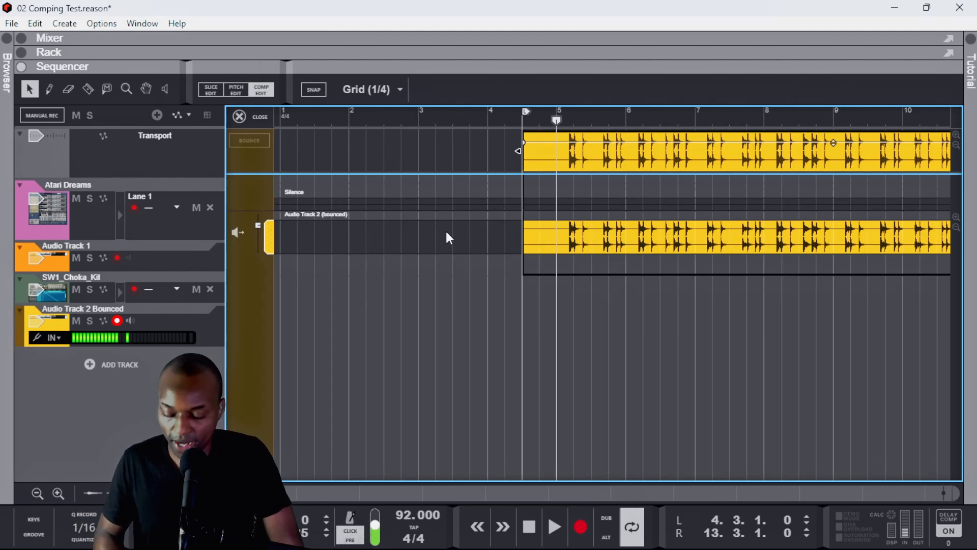
scroll(447, 236, right, 4)
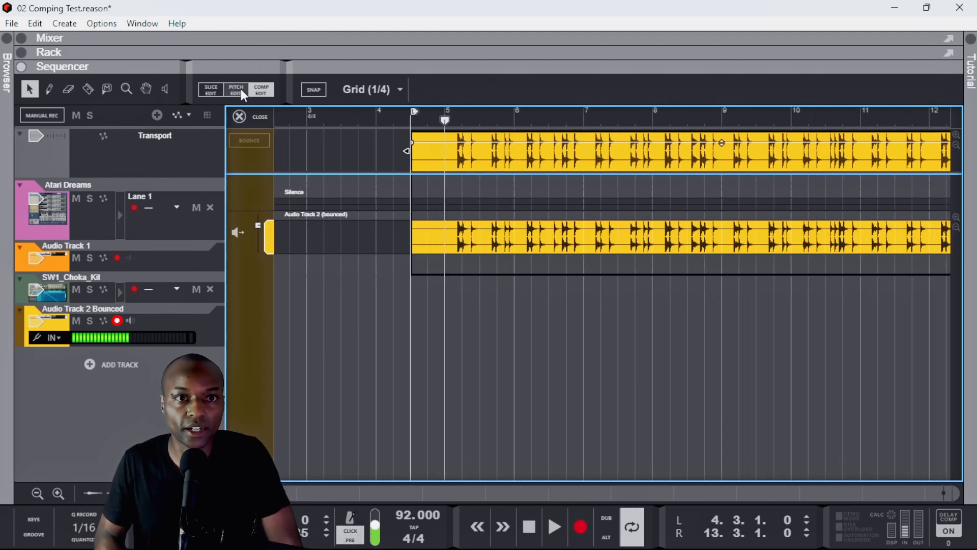
click(266, 92)
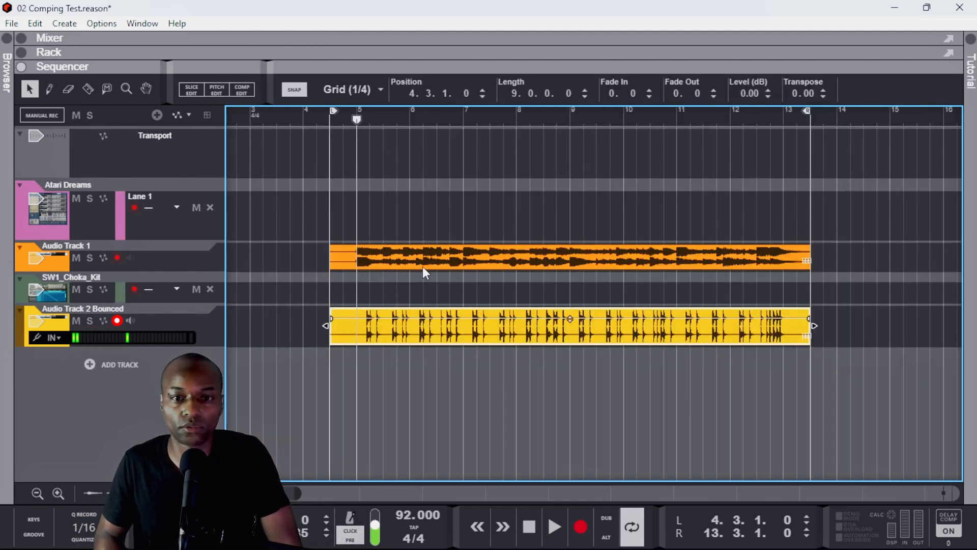
Try to split out the half-bar drum segment at 6.3.1 with the Razor tool and move it to 6.2.1
key(r)
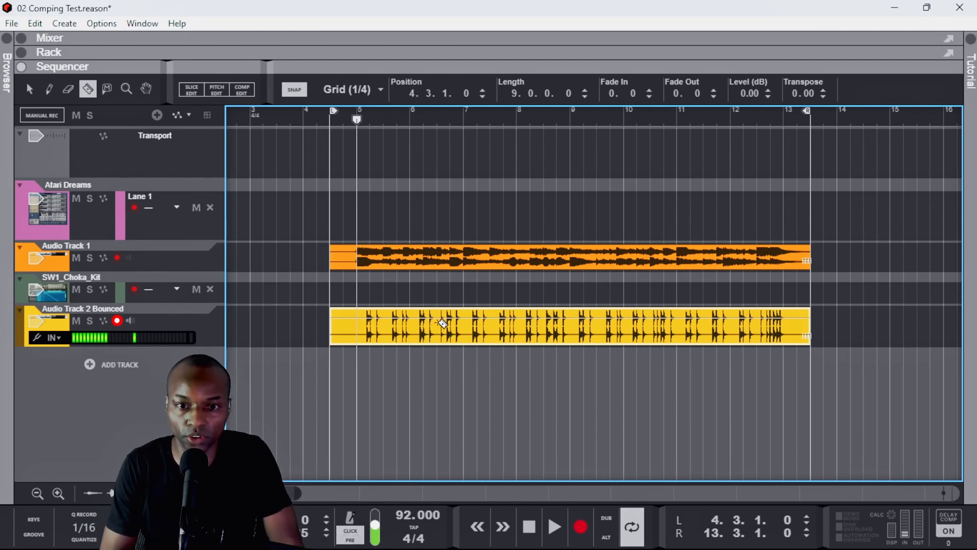
click(458, 329)
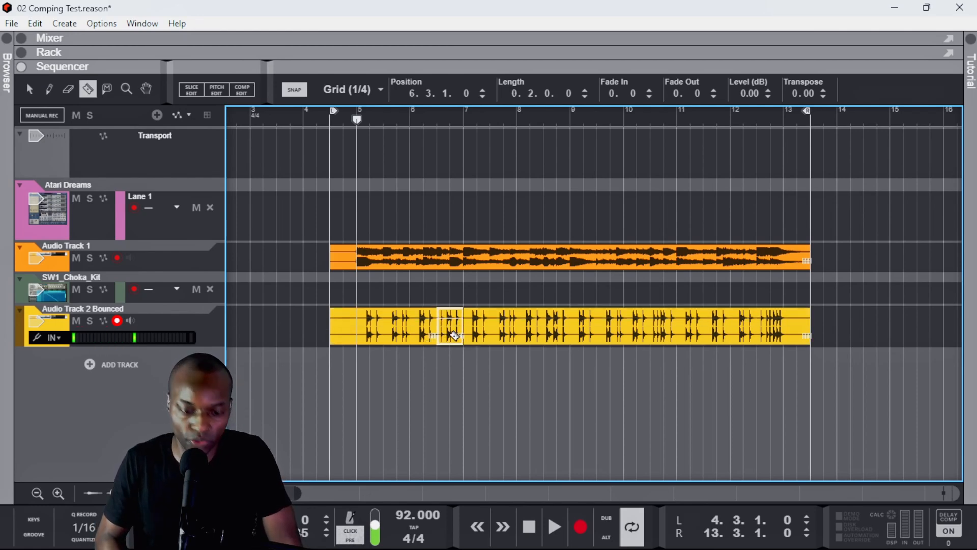
key(q)
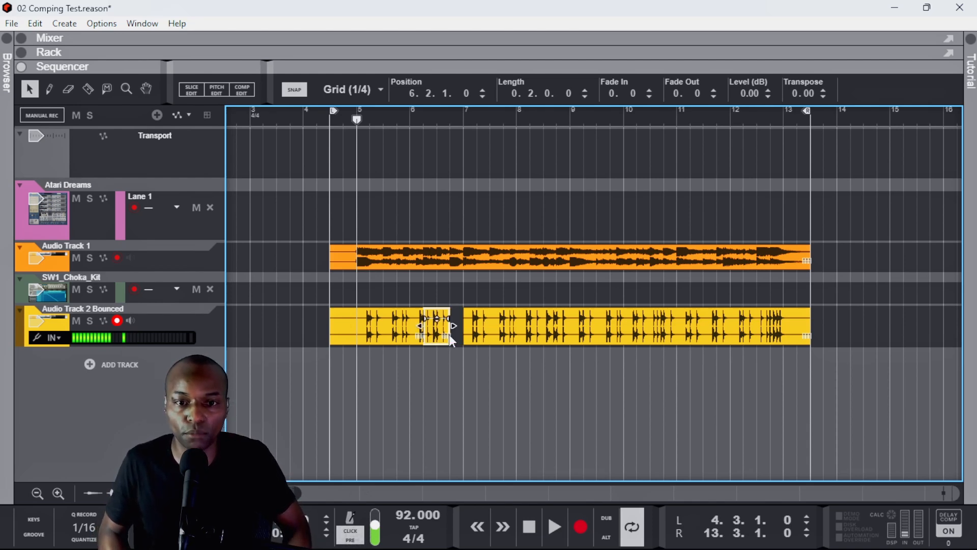
Try to shorten the end of the moved drum segment, and undo the trim, move and splits
scroll(436, 326, up, 2)
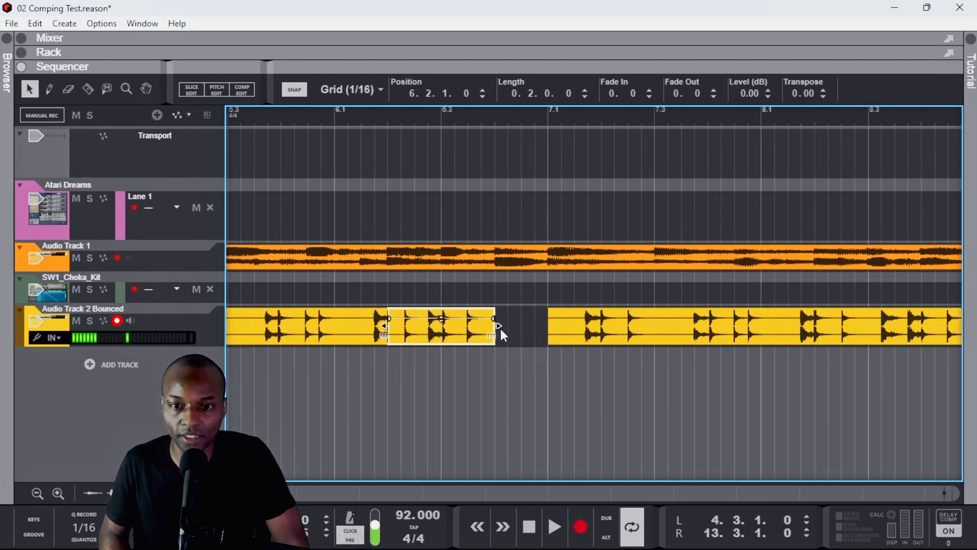
mouse_move(485, 327)
mouse_down()
mouse_move(456, 328)
mouse_move(467, 327)
mouse_up()
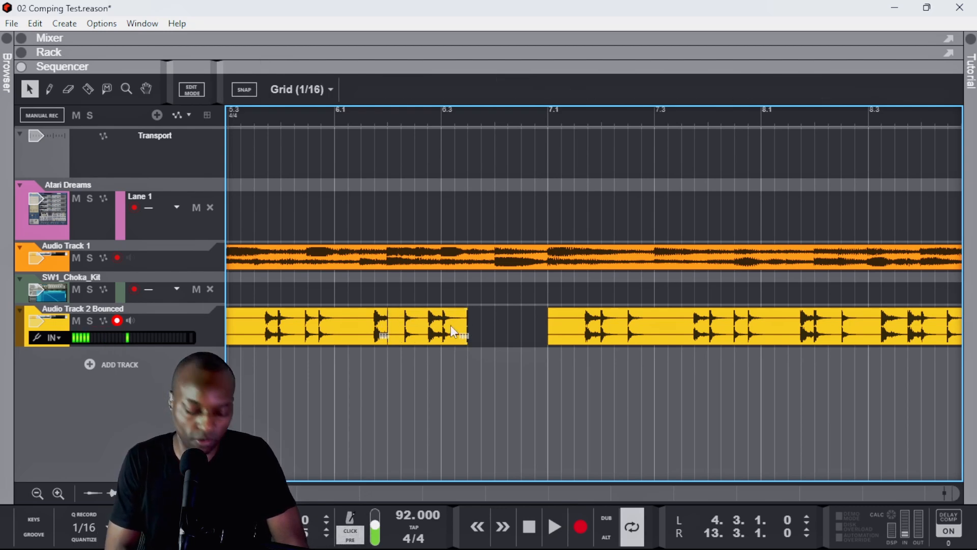
drag(467, 326, 486, 323)
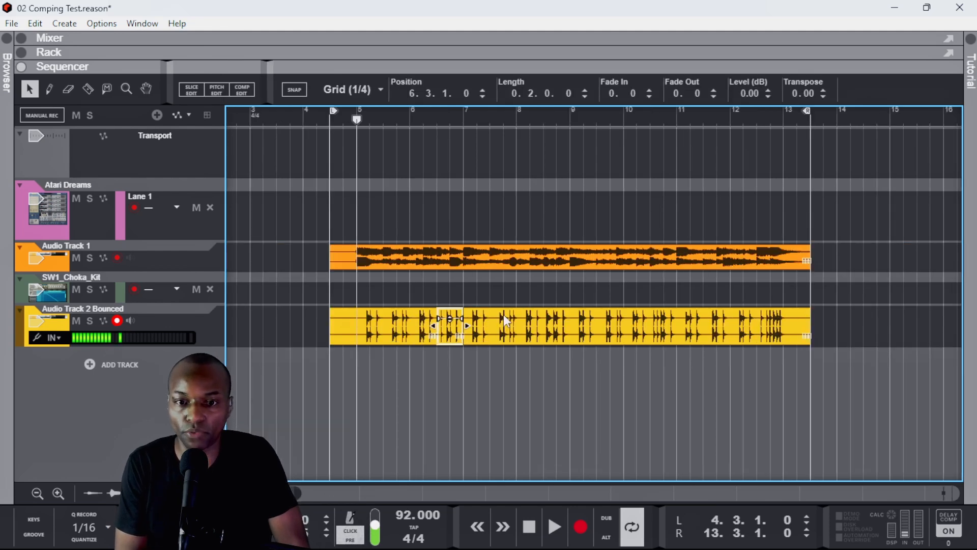
click(507, 322)
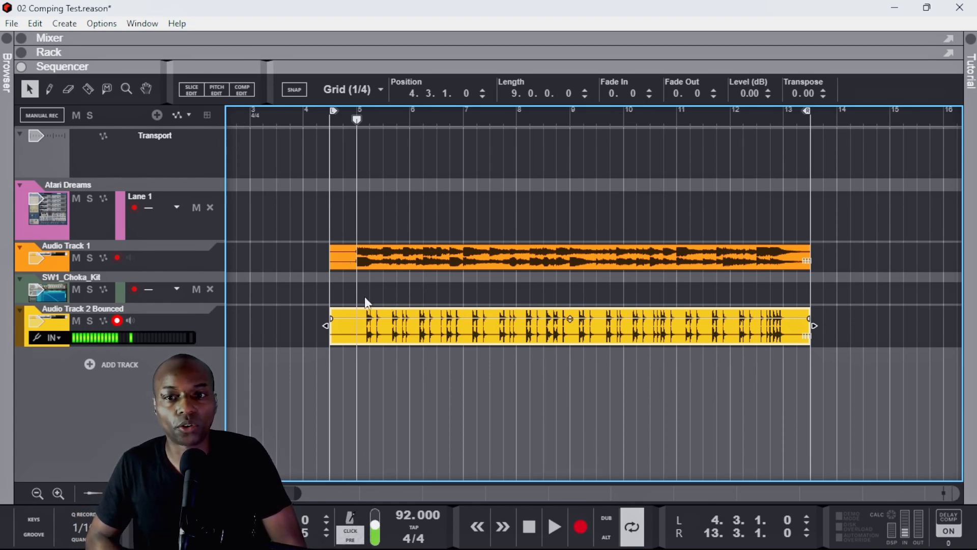
In comp editing, duplicate the bounced take and use the copy for the hit from 6.2.2.185 to just before the next hit
click(242, 91)
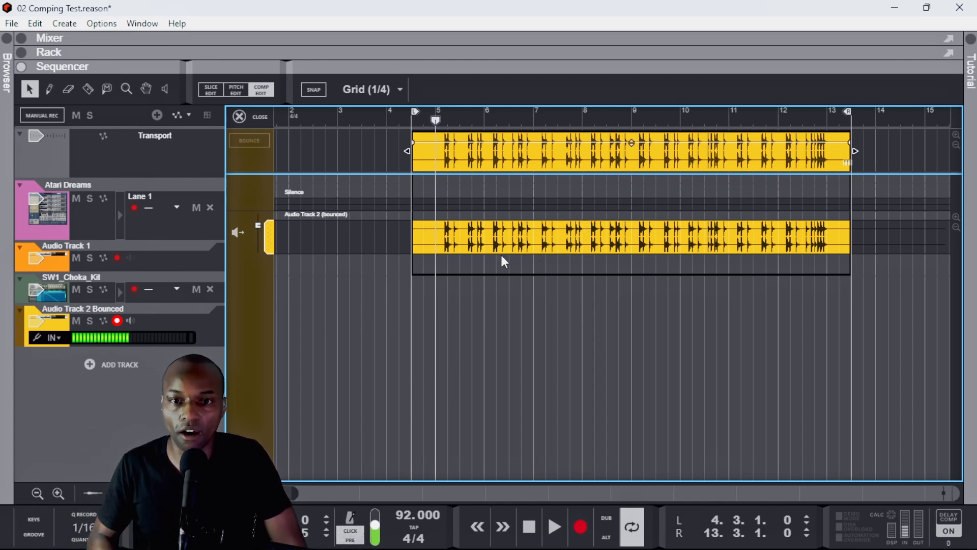
scroll(491, 236, up, 2)
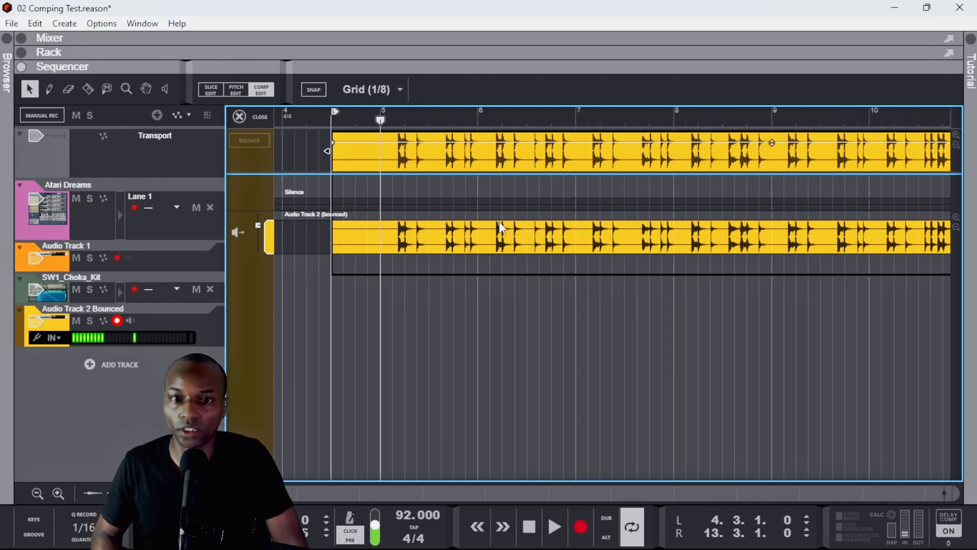
scroll(465, 241, up, 2)
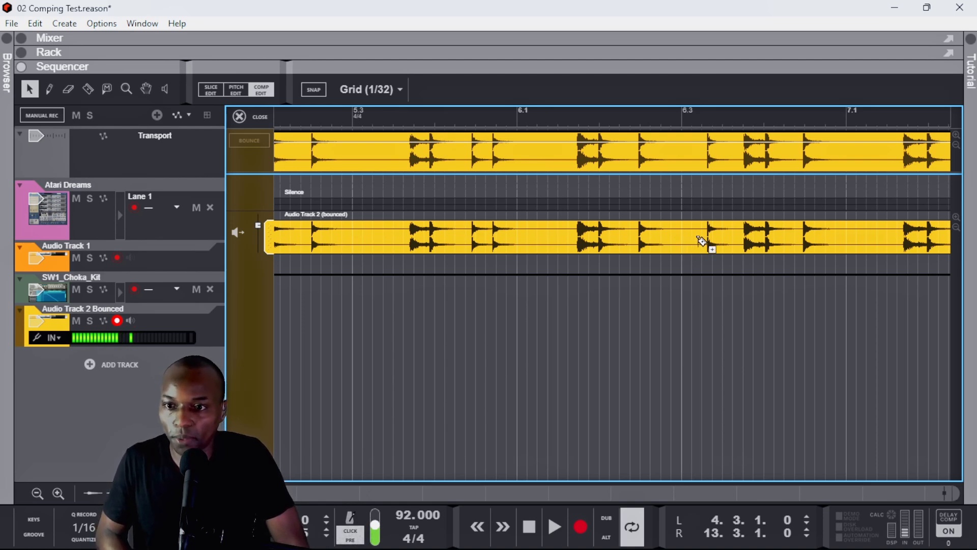
drag(693, 239, 636, 243)
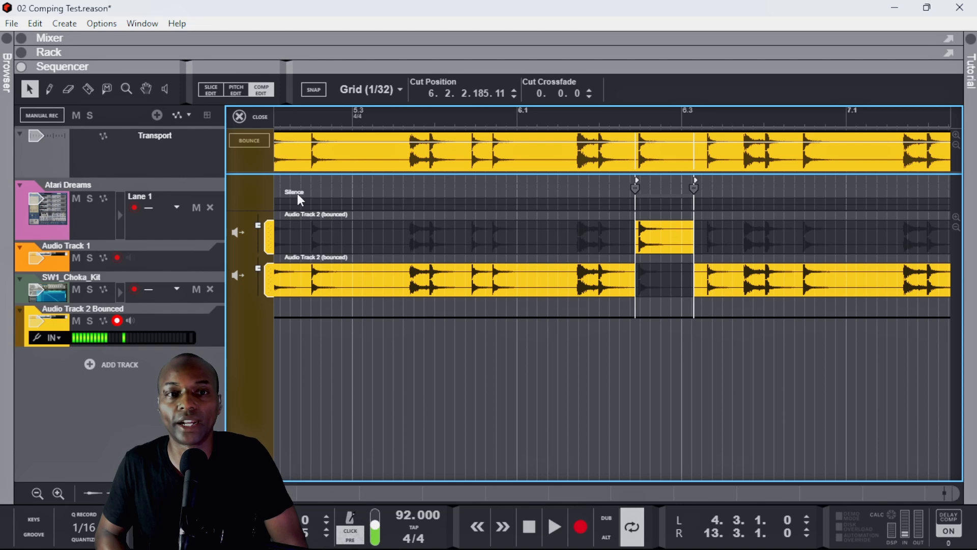
Replace the comp segment starting at 6.2.2.185 with silence
click(654, 204)
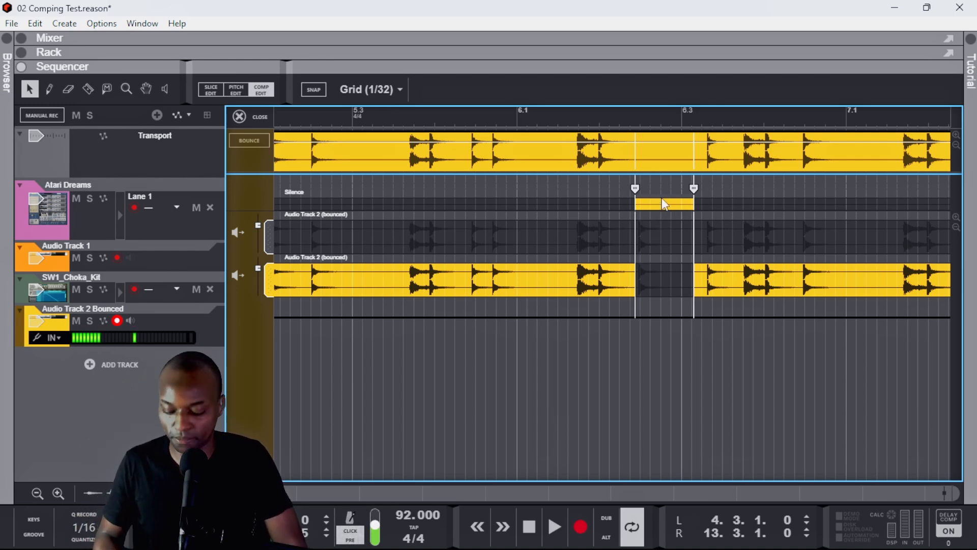
scroll(665, 203, down, 3)
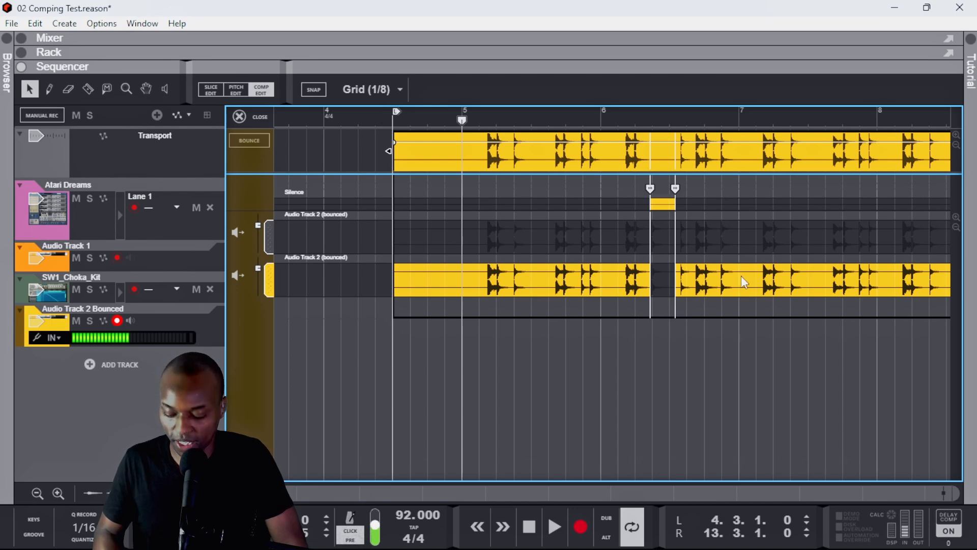
scroll(742, 280, up, 3)
scroll(741, 280, up, 2)
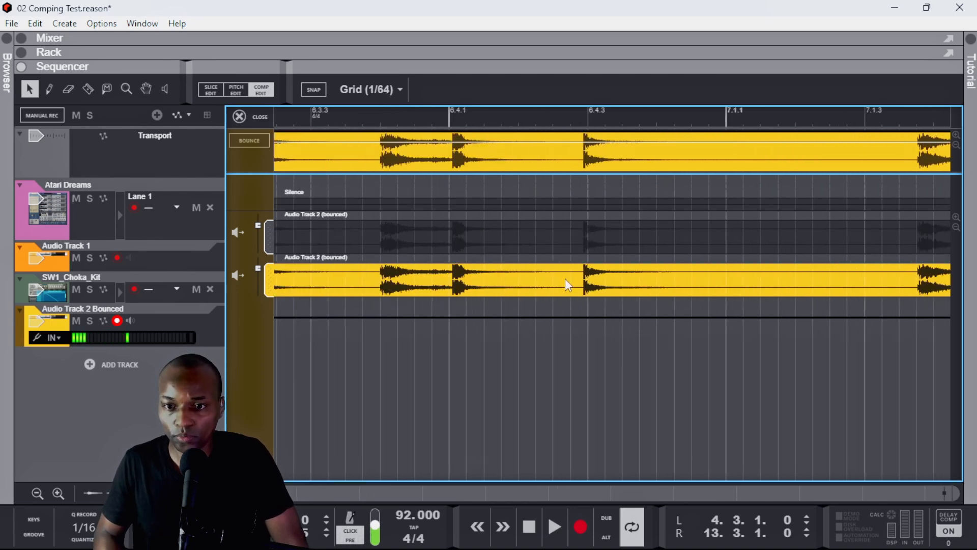
Duplicate the take for the hit from 6.4.2.184 to about 7.1.3, and shift the copy by a recording offset of 0.0.2.26
drag(572, 279, 869, 279)
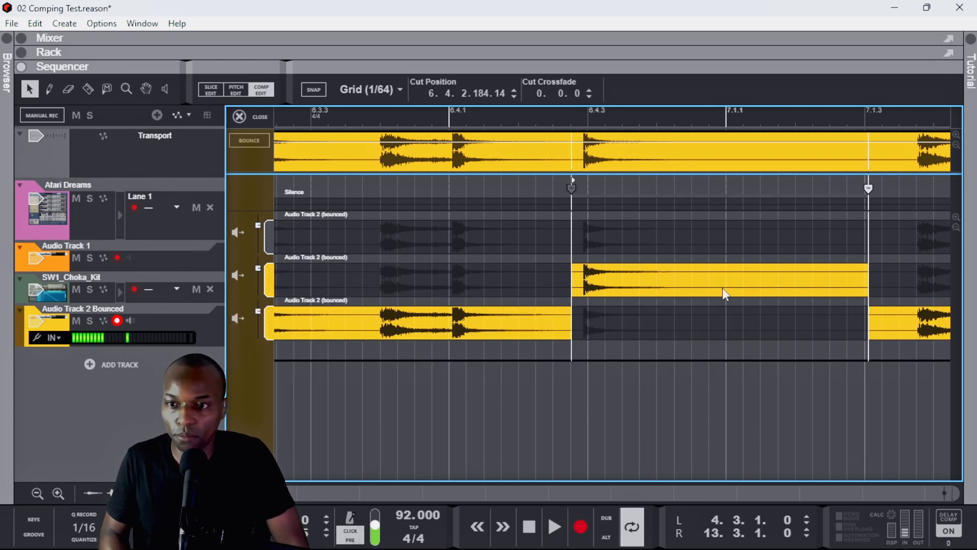
scroll(722, 288, down, 3)
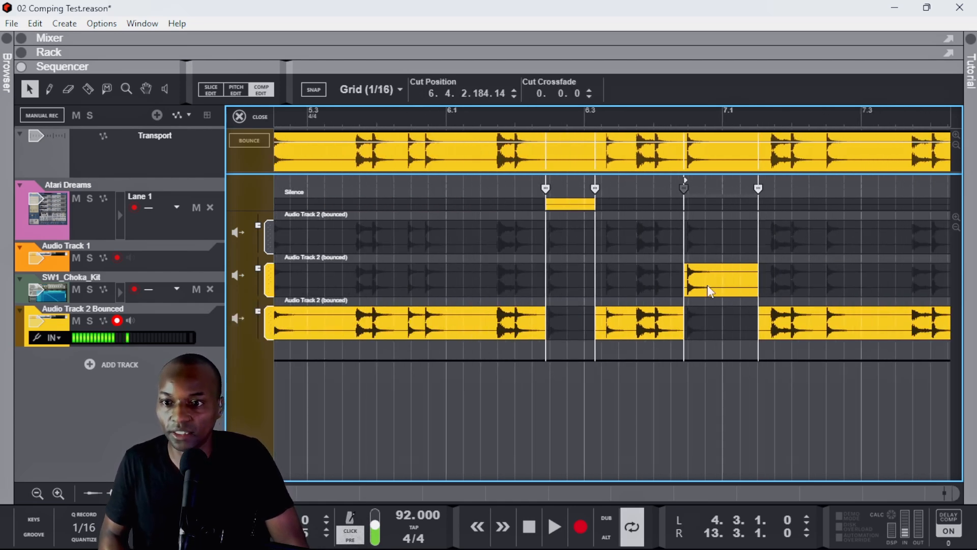
drag(711, 291, 746, 294)
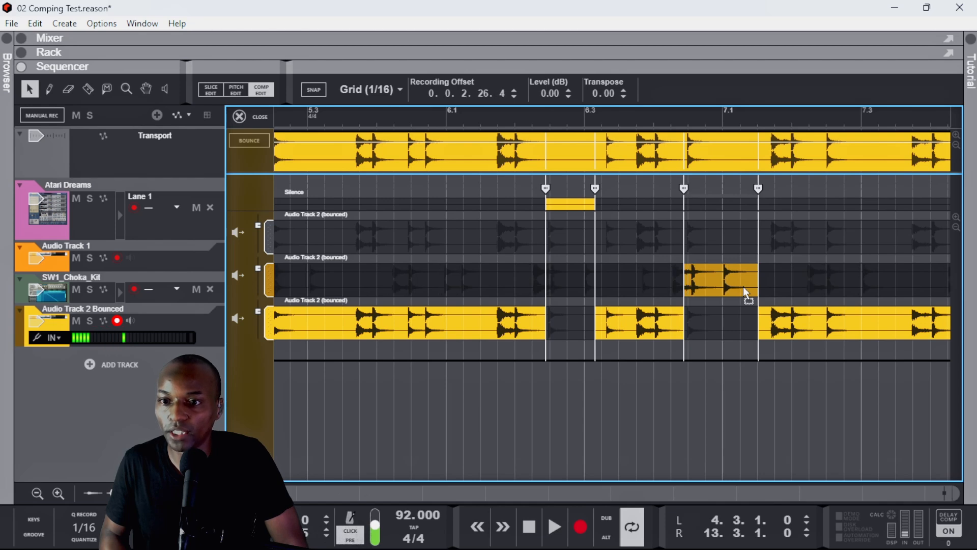
Cut the shifted take's segment at 7.1.1 and replace the part before the cut with silence
scroll(711, 295, up, 3)
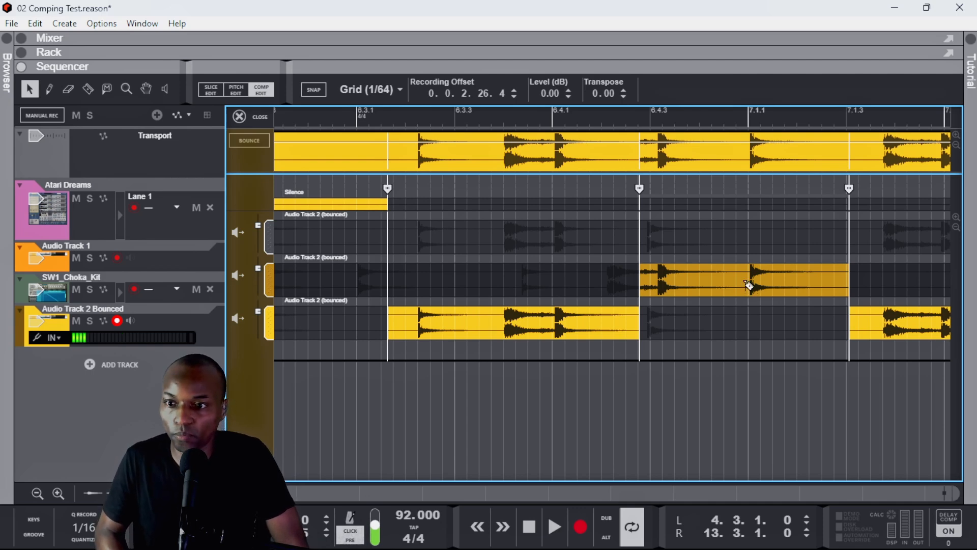
click(747, 282)
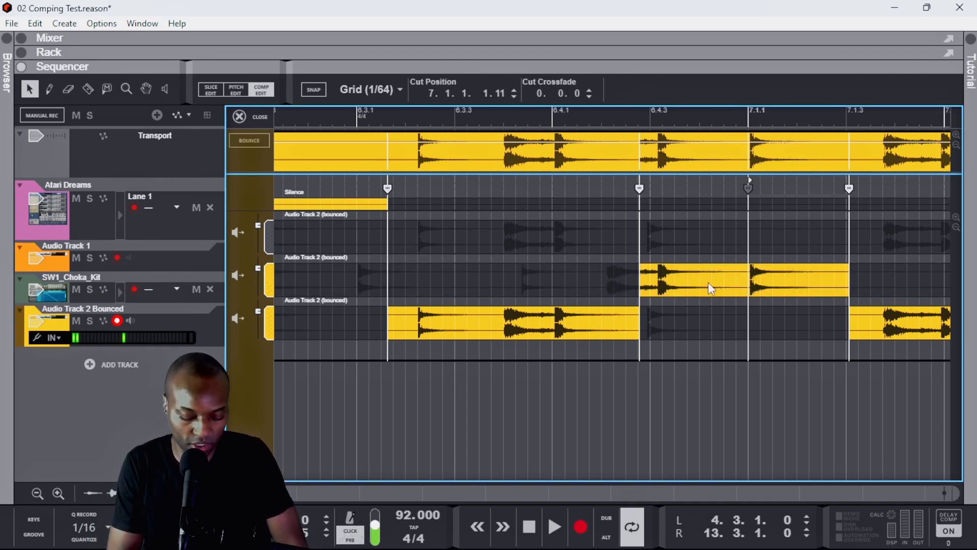
click(687, 212)
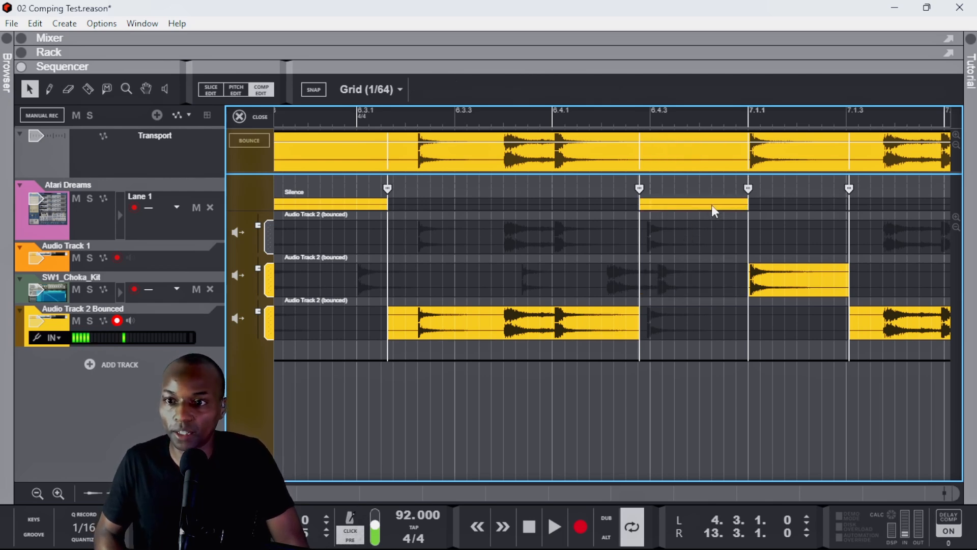
Set the transpose of the shifted duplicate take, used at 7.1.1, to -3.00
scroll(716, 213, down, 5)
scroll(717, 217, down, 4)
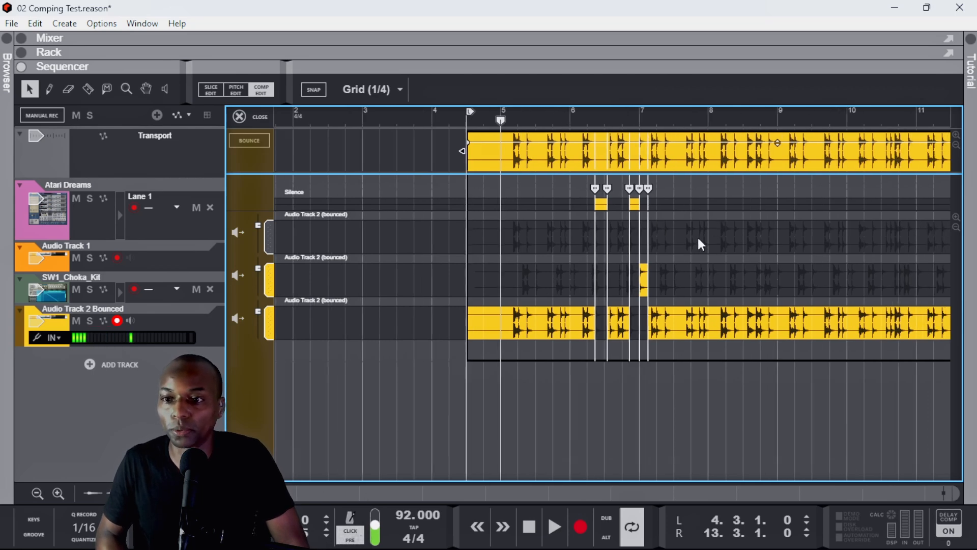
scroll(700, 244, down, 2)
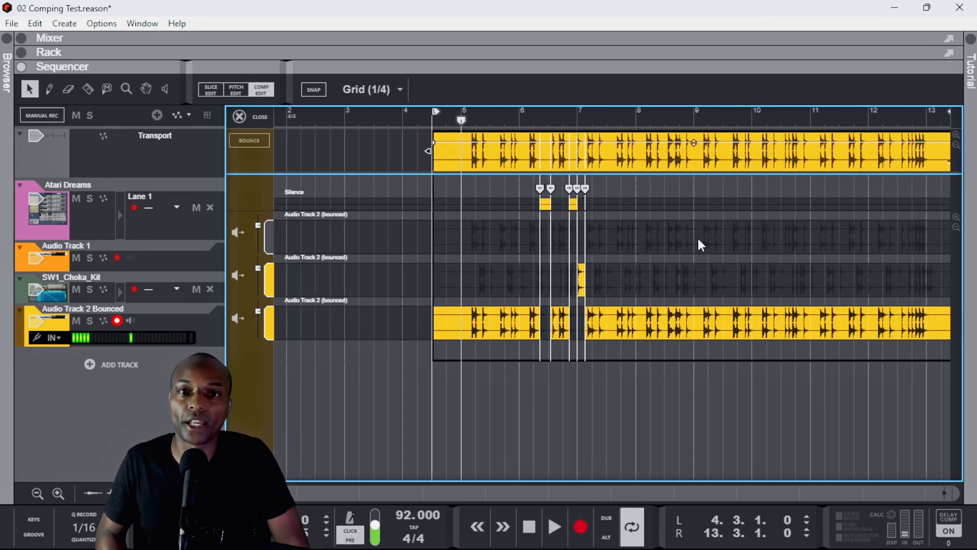
scroll(698, 240, down, 2)
scroll(699, 239, up, 5)
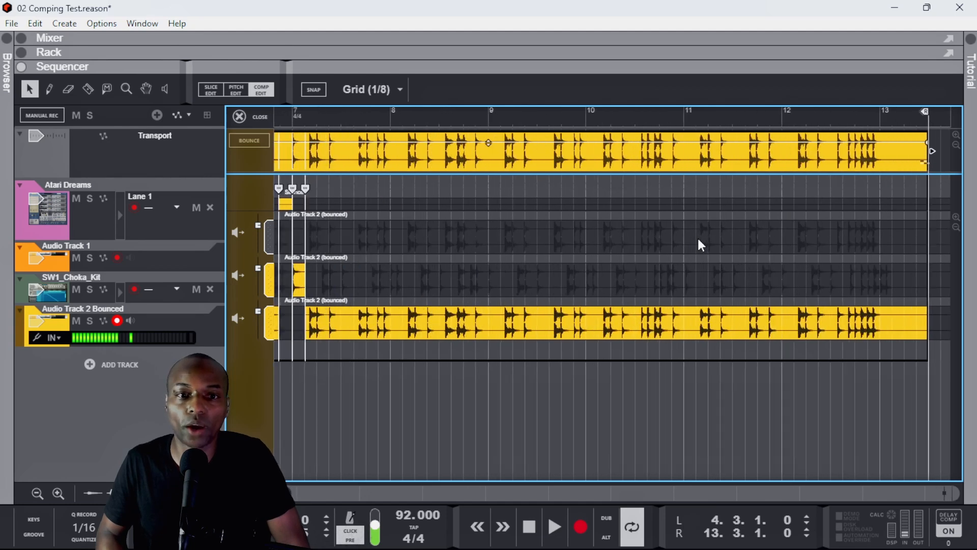
scroll(698, 240, left, 3)
click(509, 281)
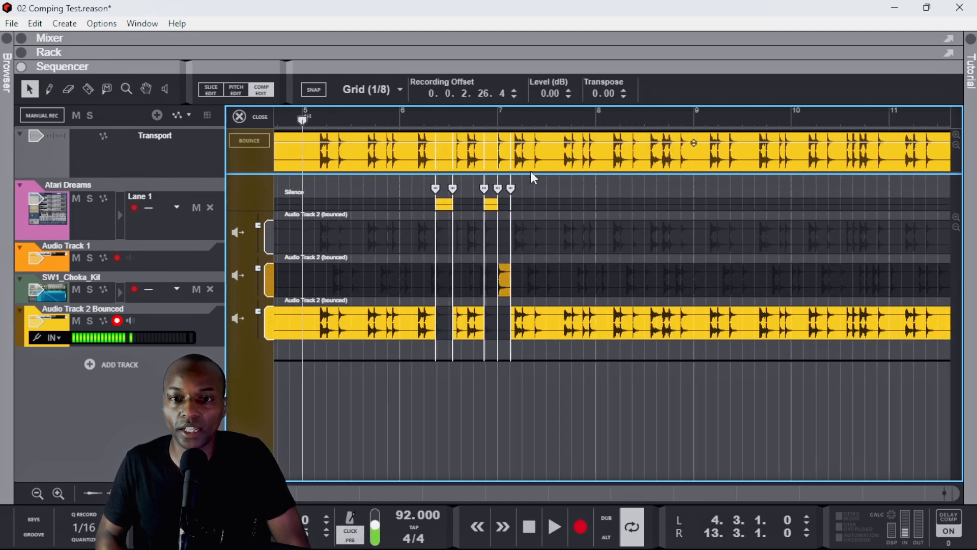
drag(595, 107, 595, 109)
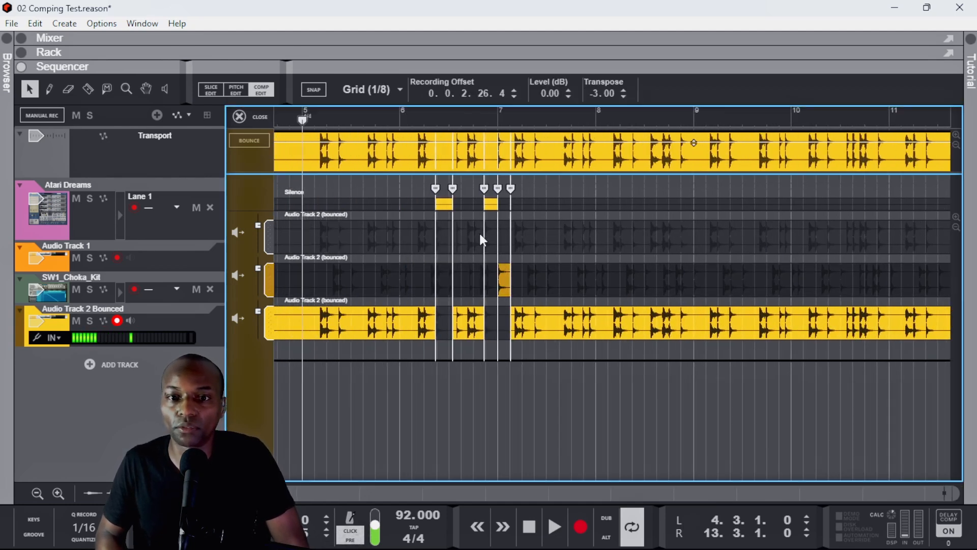
Try lowering the level of the main take and cutting it at 6.3.3.179, undoing each change
click(471, 323)
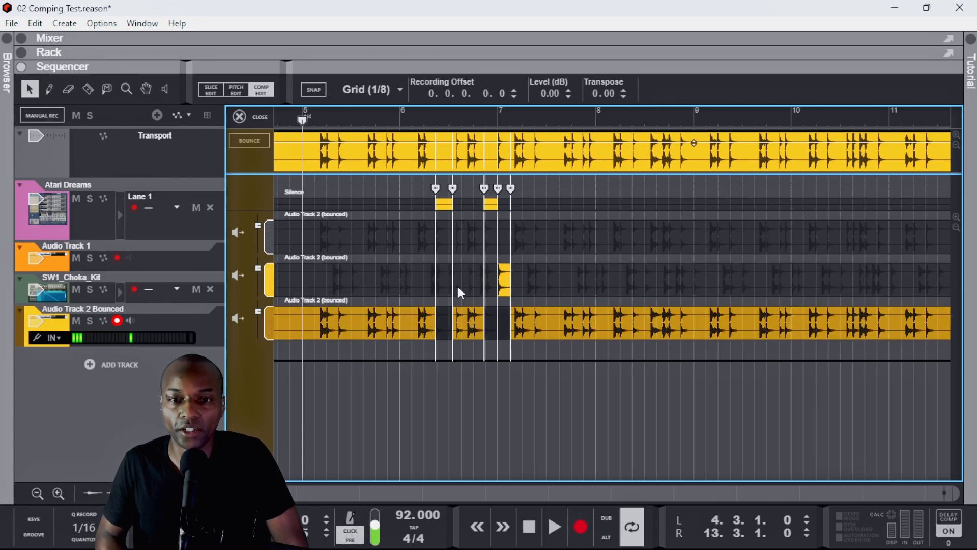
drag(549, 92, 553, 111)
key(ctrl+z)
scroll(471, 298, up, 5)
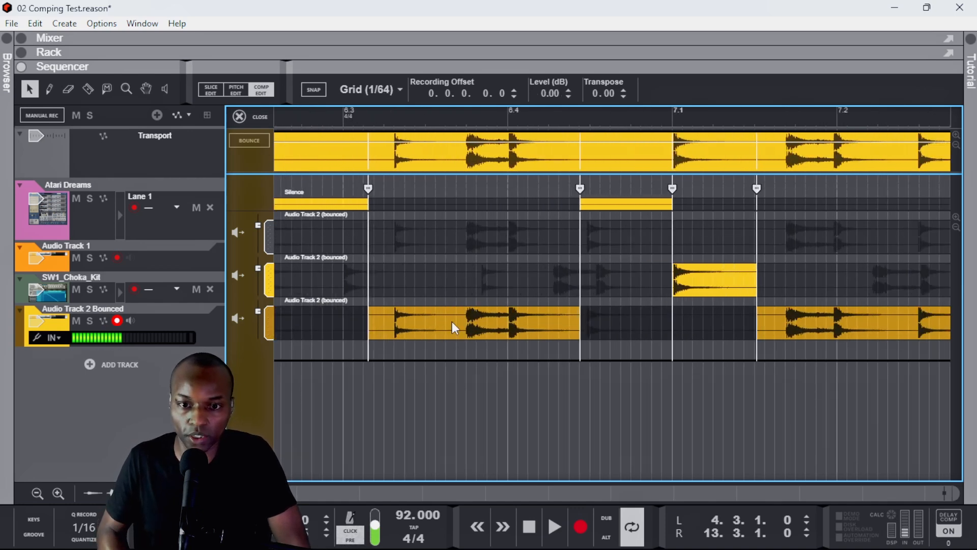
double_click(456, 324)
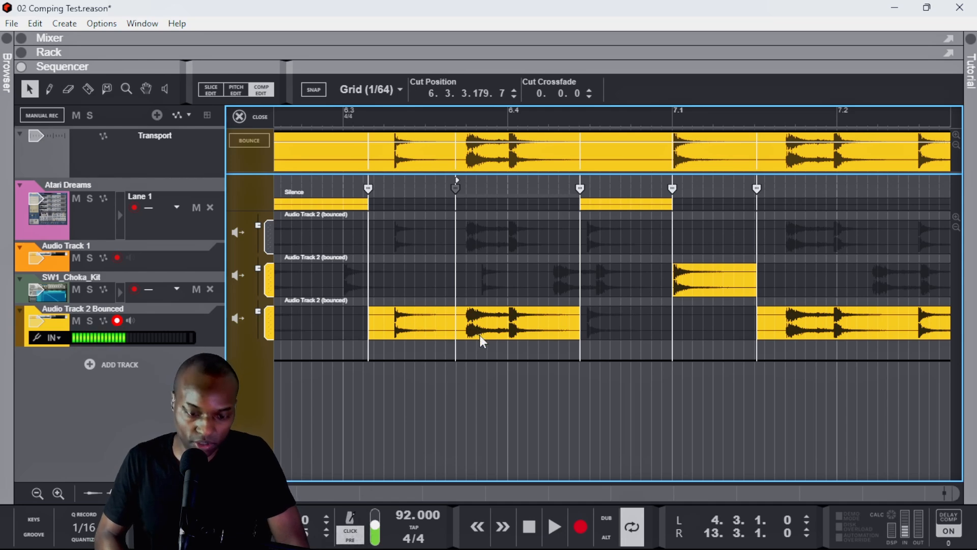
key(ctrl+z)
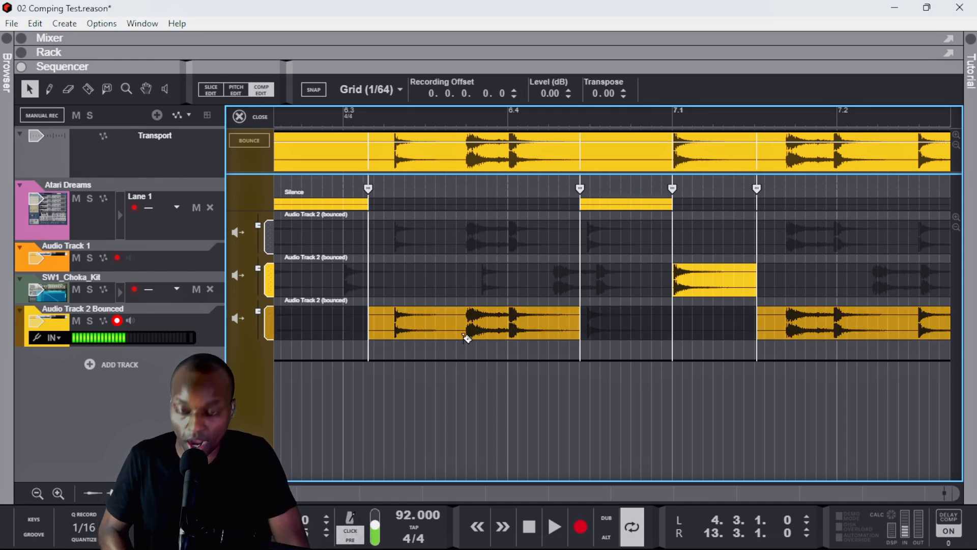
Duplicate the main take for the segment from 6.3.3.196 to the following silence, and set the copy's level to -5.34 dB
ctrl+alt+click(460, 330)
scroll(519, 346, down, 4)
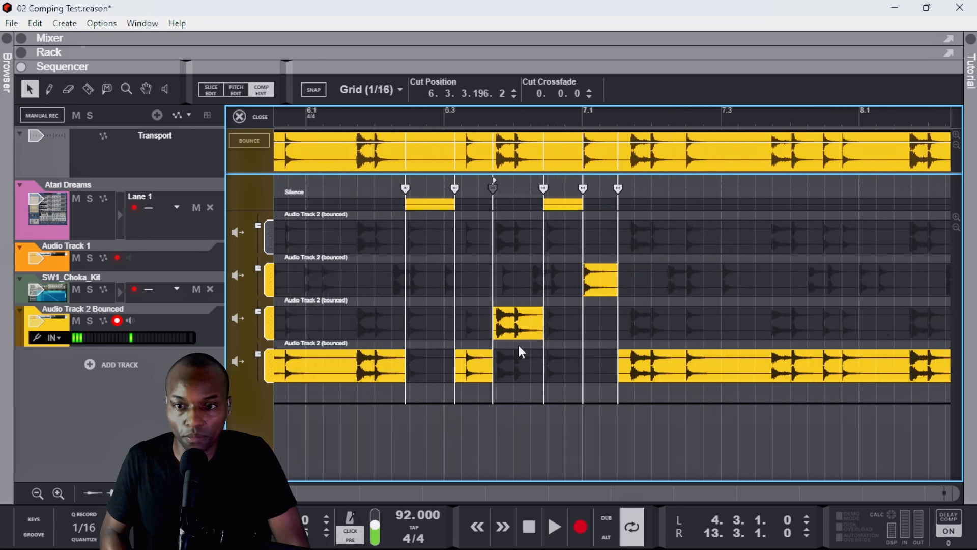
click(516, 323)
drag(543, 93, 550, 133)
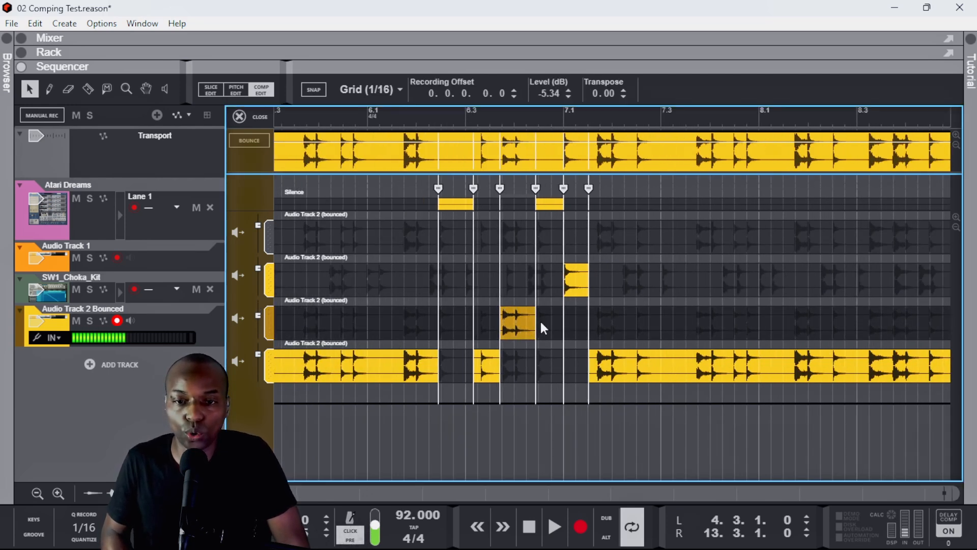
Set the cut crossfade of all six comp cuts to 0.10.0
scroll(543, 329, down, 4)
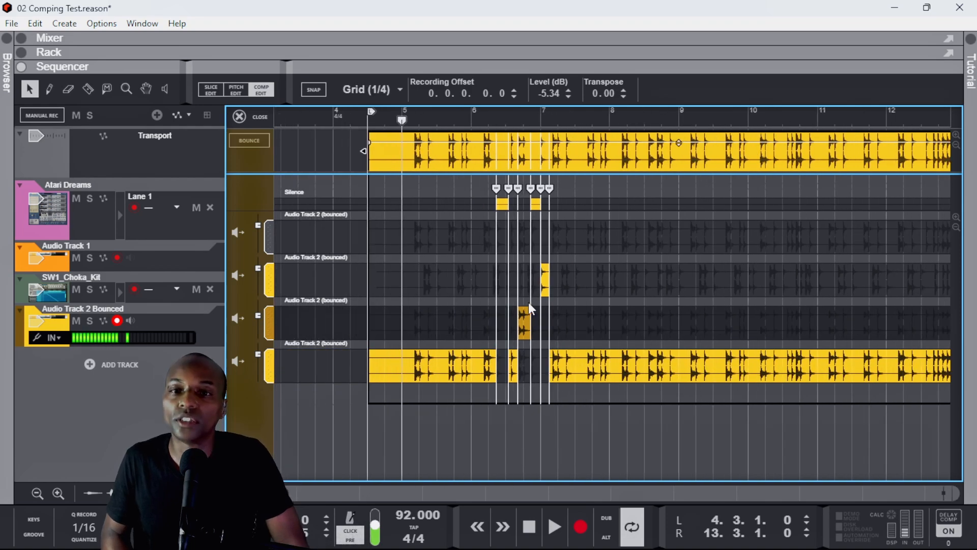
scroll(528, 304, down, 3)
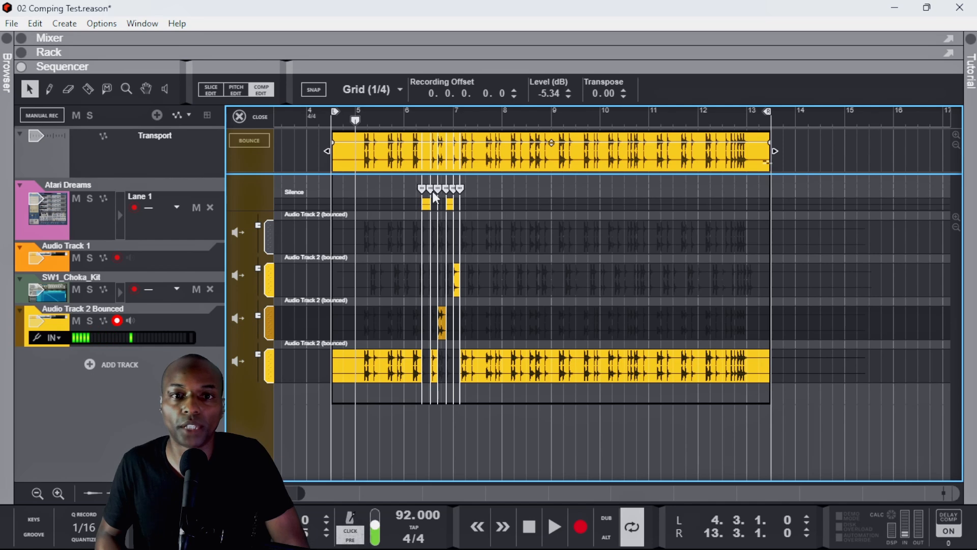
click(425, 189)
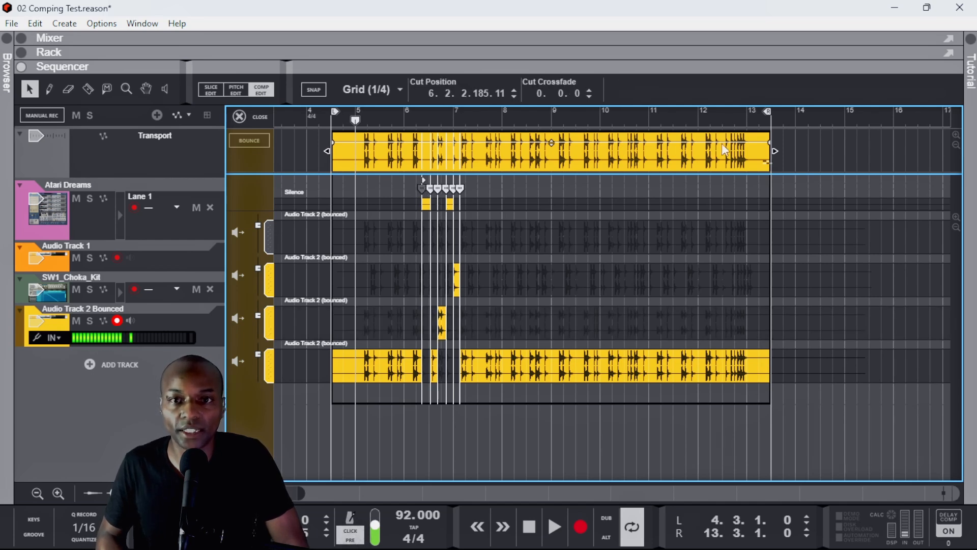
shift+click(460, 190)
click(557, 96)
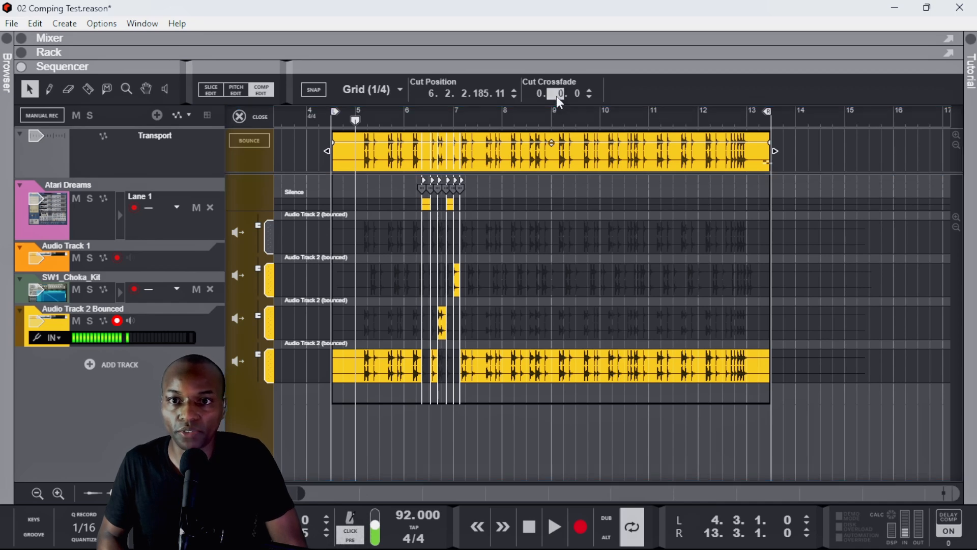
text(10)
key(Return)
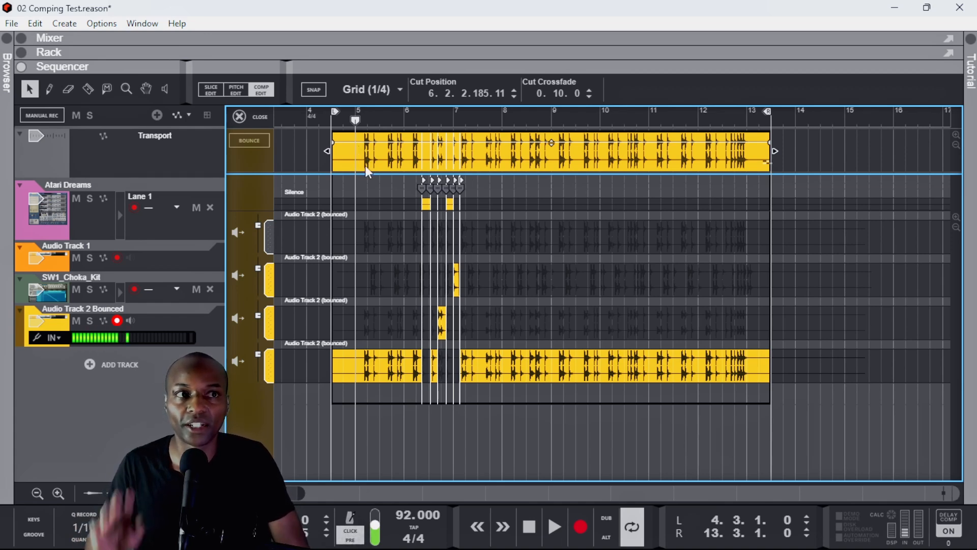
Bounce the edited comp to a new take and close the comp editor
click(247, 140)
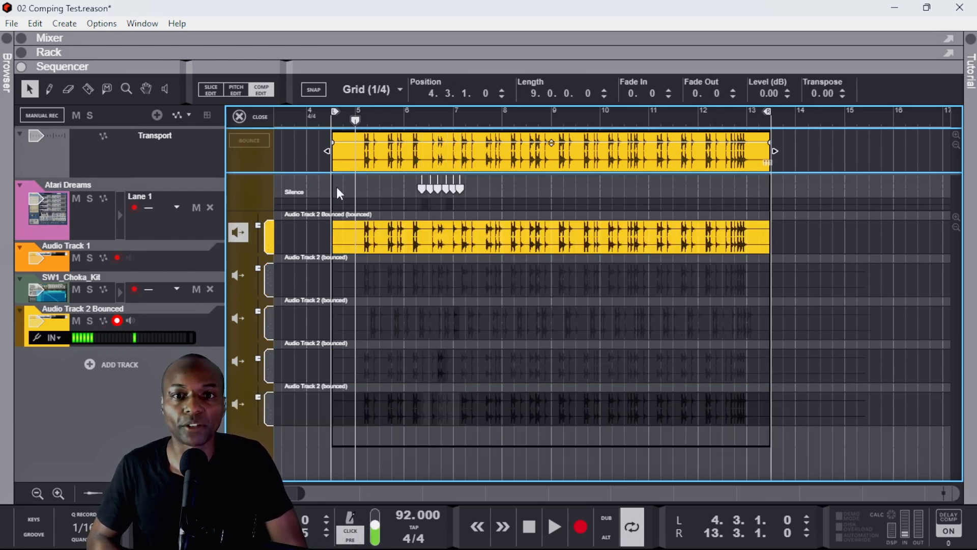
click(260, 116)
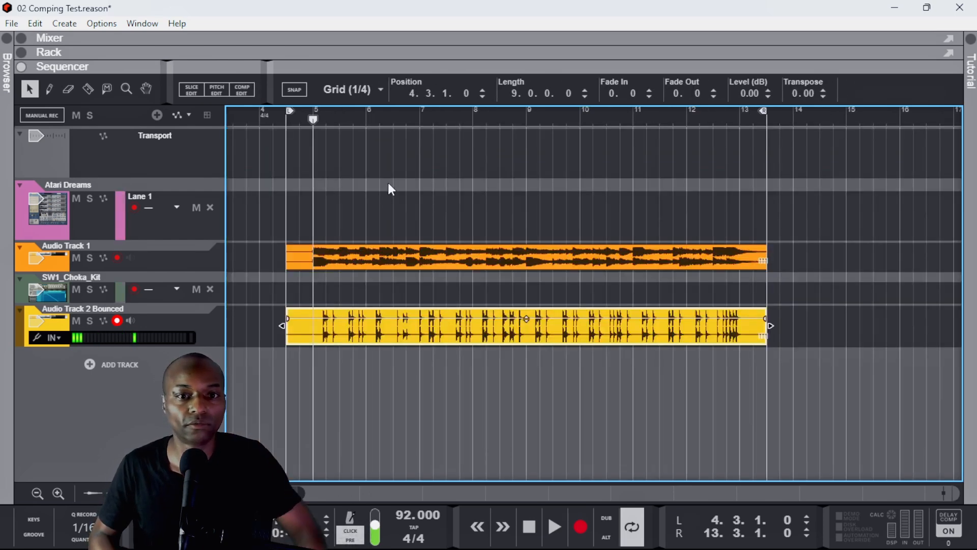